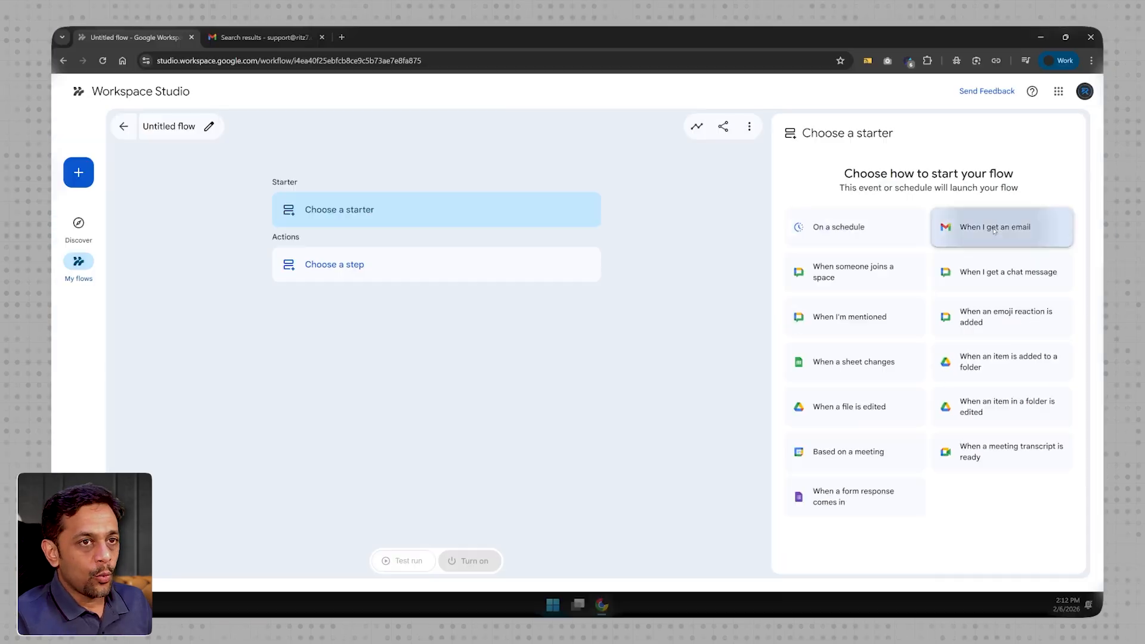
- Set the flow to start on receiving an email, limited to specific emails
click(960, 138)
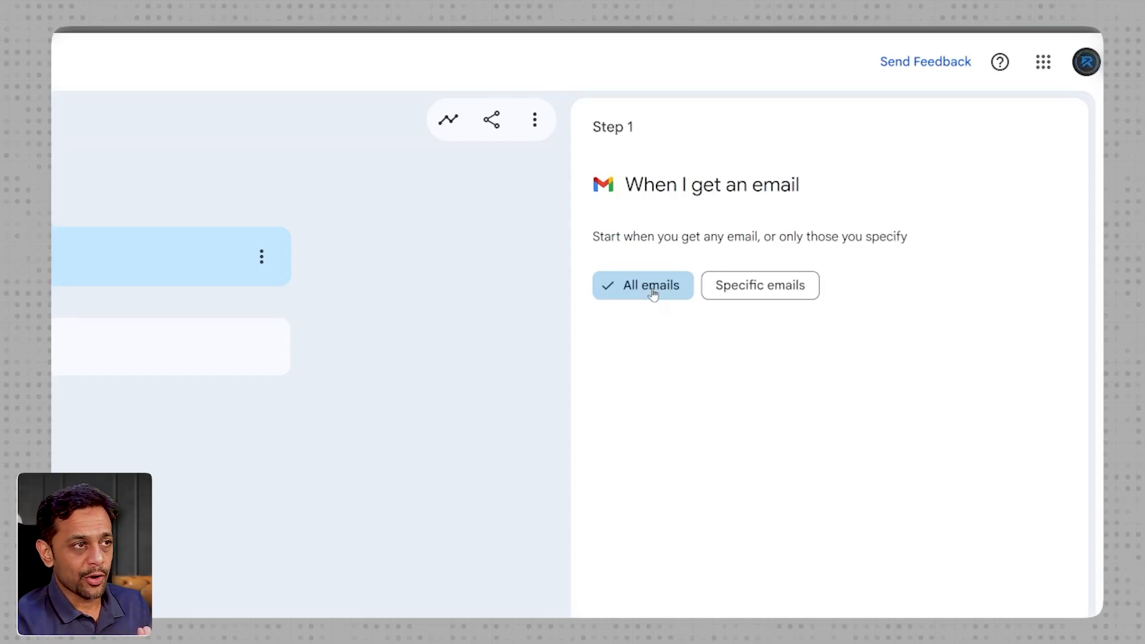
click(759, 291)
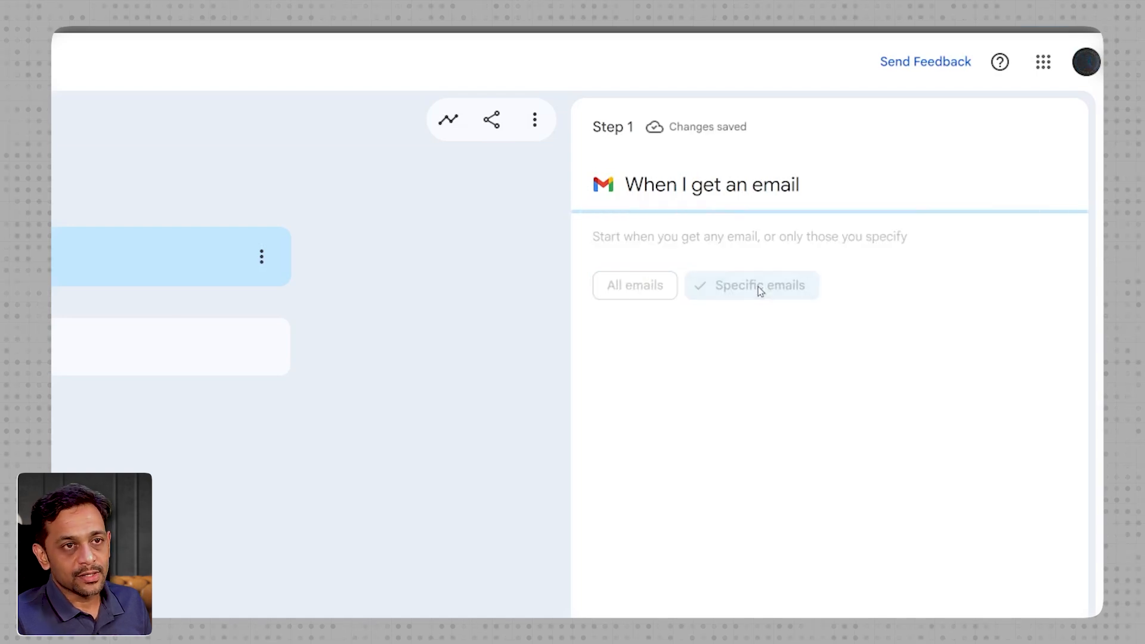
- Examine the specific-email filter options, covering sender, words, recipient, Gmail label, attachment and subject
click(697, 357)
click(683, 466)
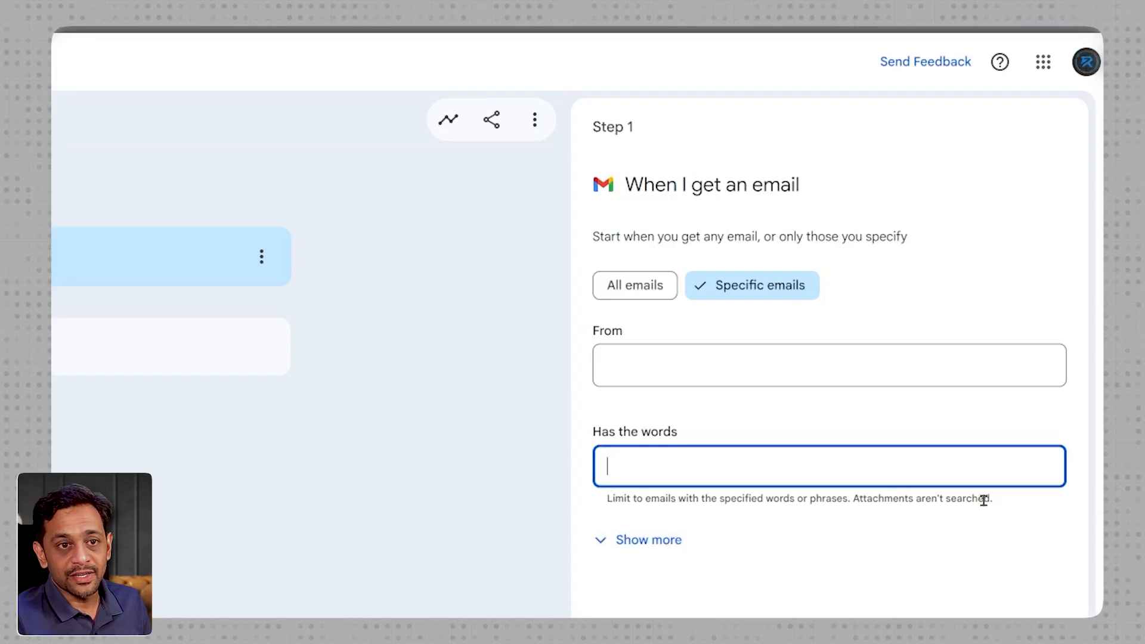
click(601, 539)
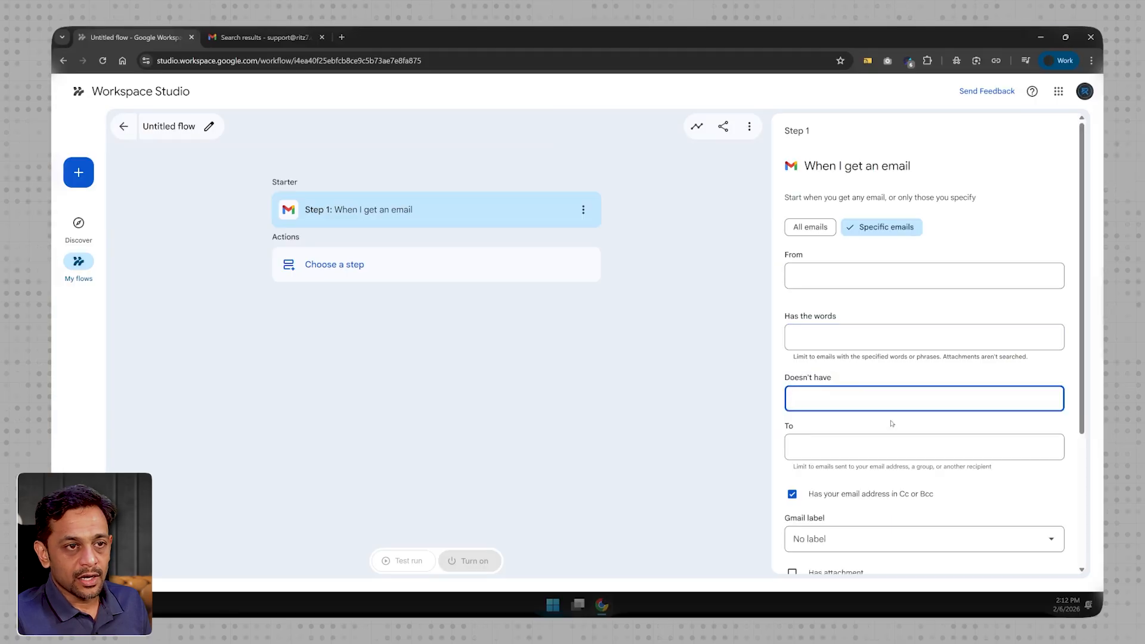
click(833, 447)
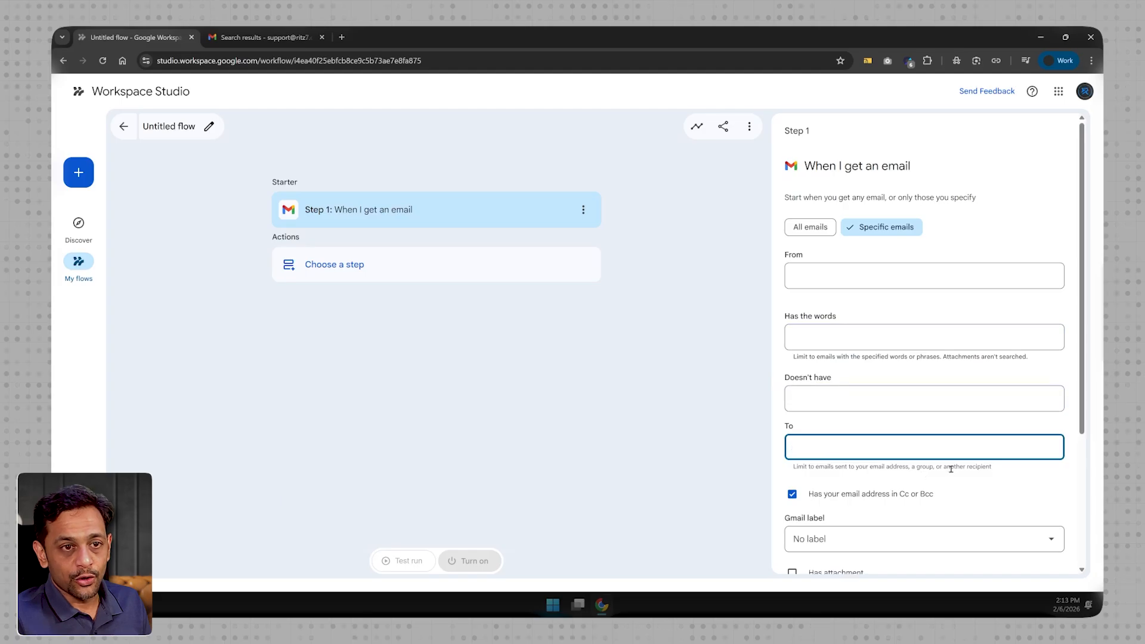
scroll(979, 469, down, 2)
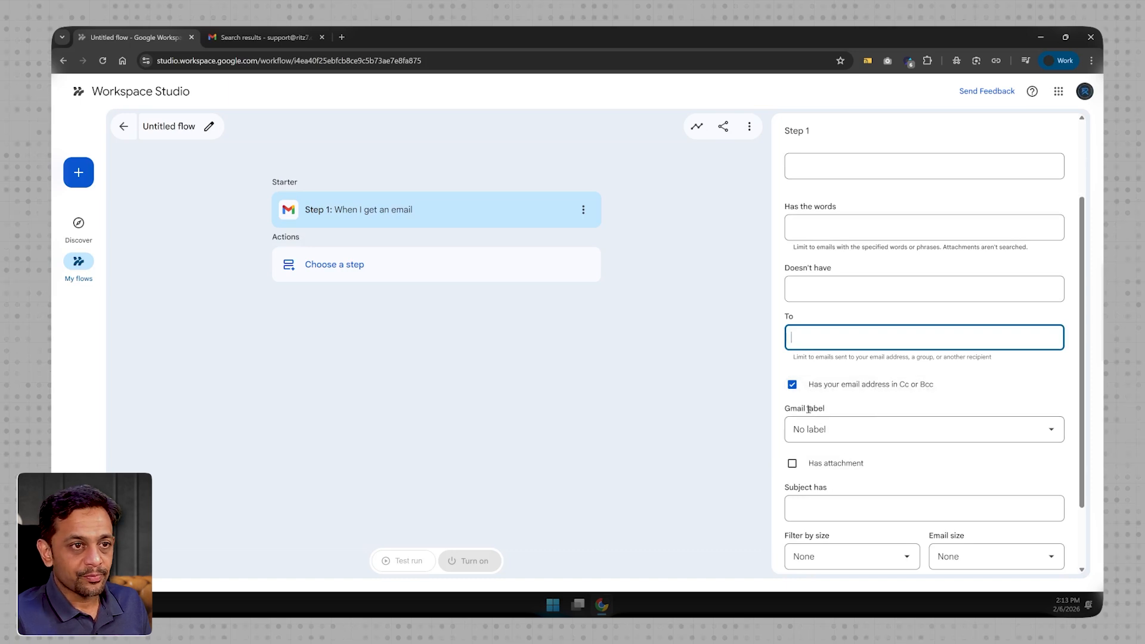
click(835, 431)
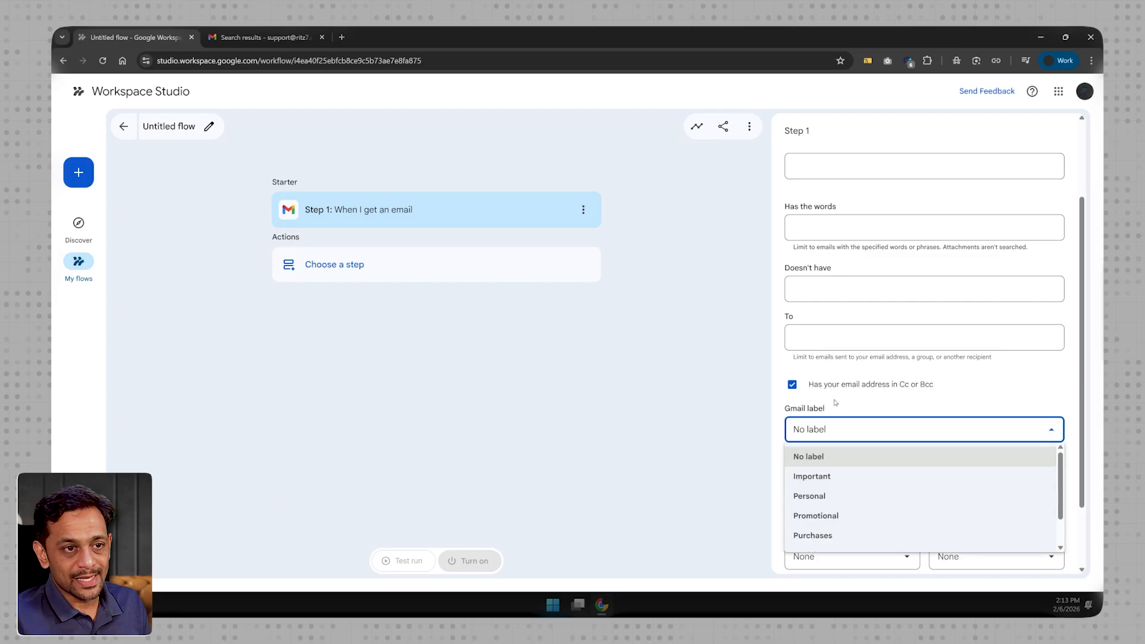
click(798, 411)
scroll(798, 412, down, 2)
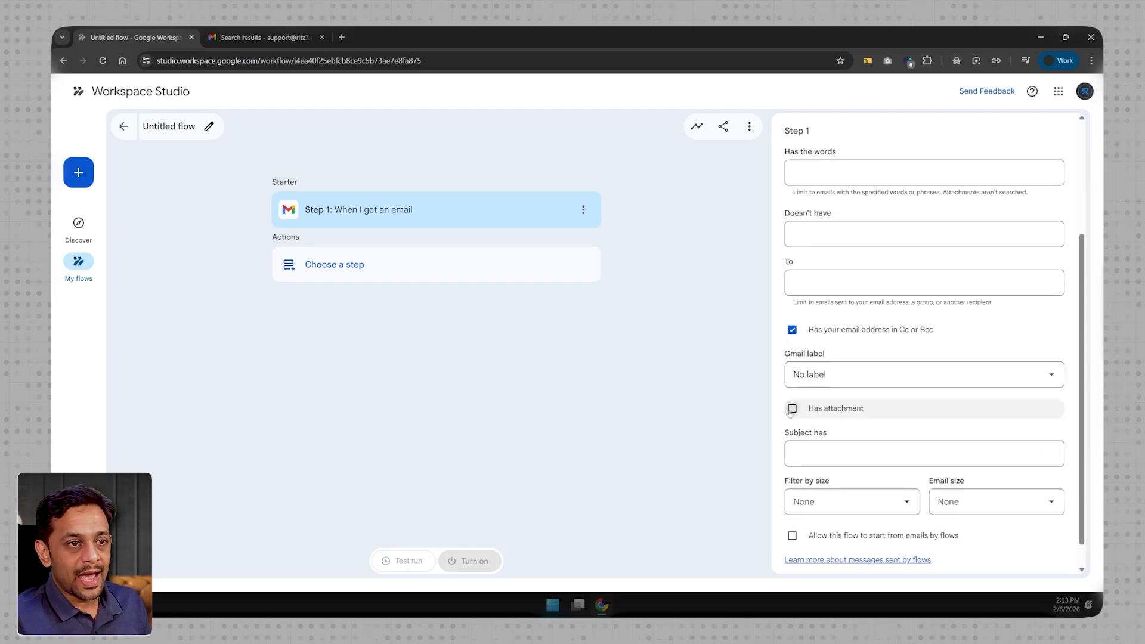
click(811, 455)
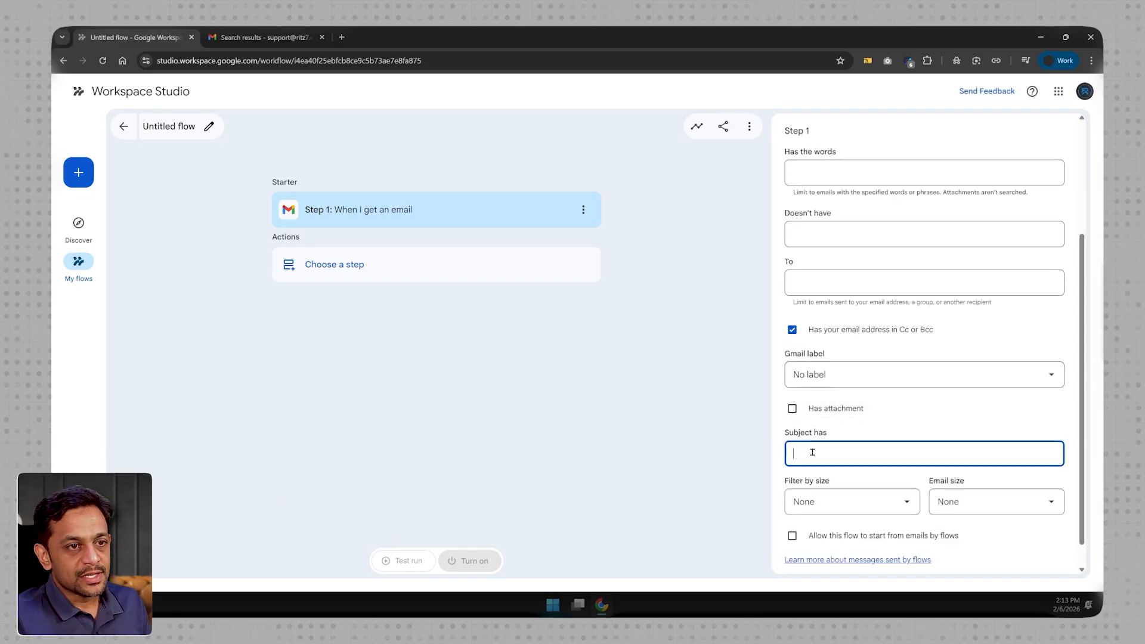
scroll(842, 456, down, 1)
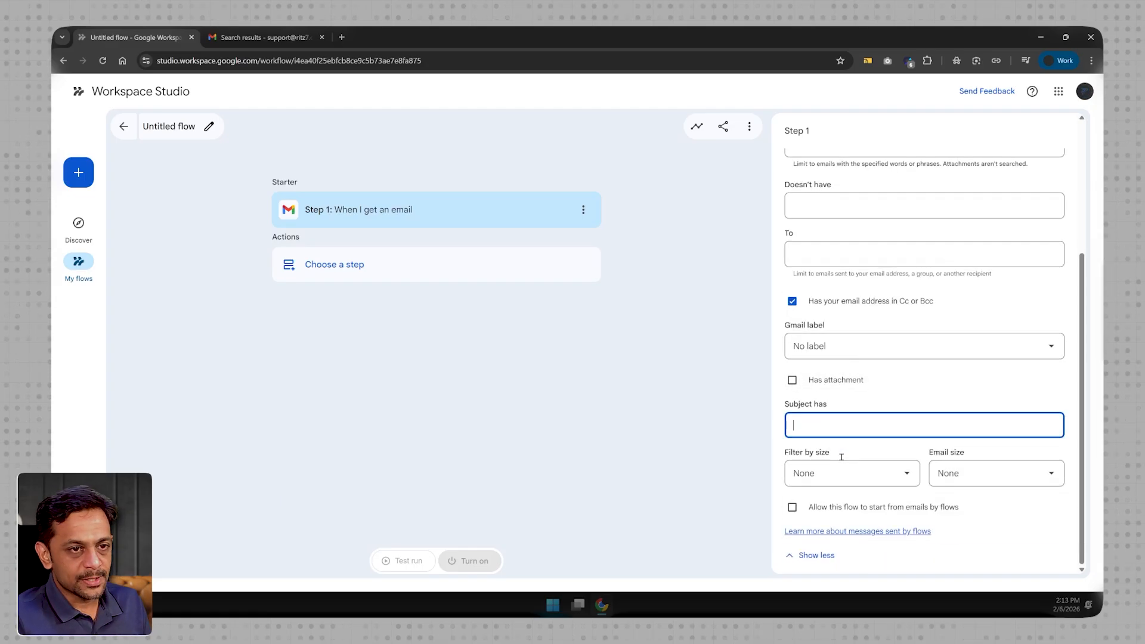
- Try a size filter of greater than 5 MB on the email trigger and reset the size comparison to None
click(829, 474)
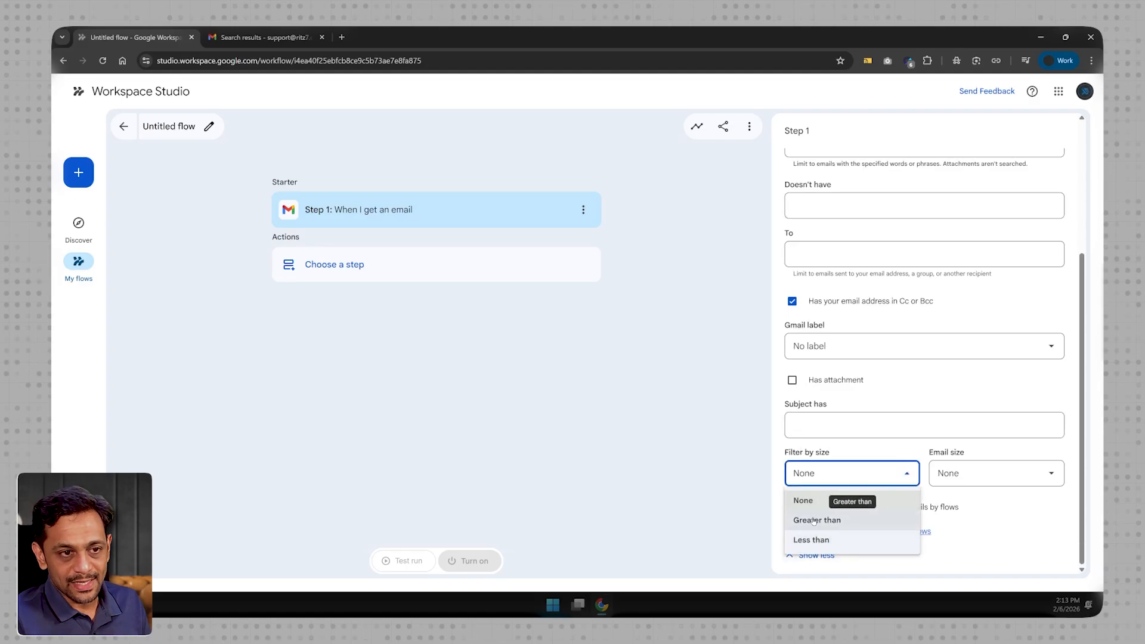
click(814, 520)
click(986, 474)
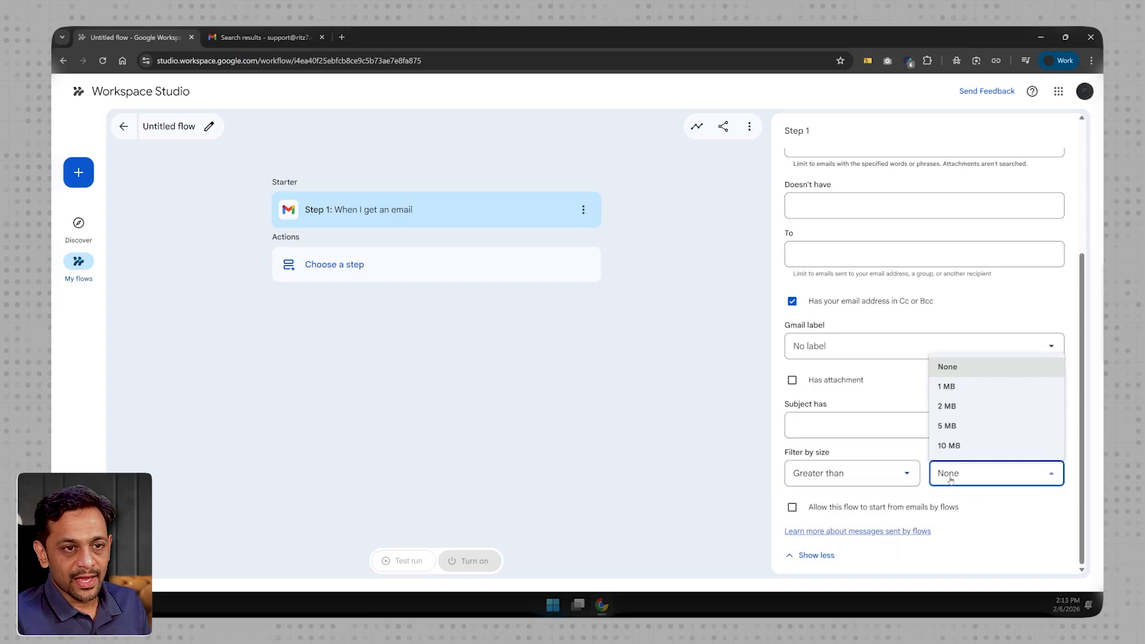
click(964, 425)
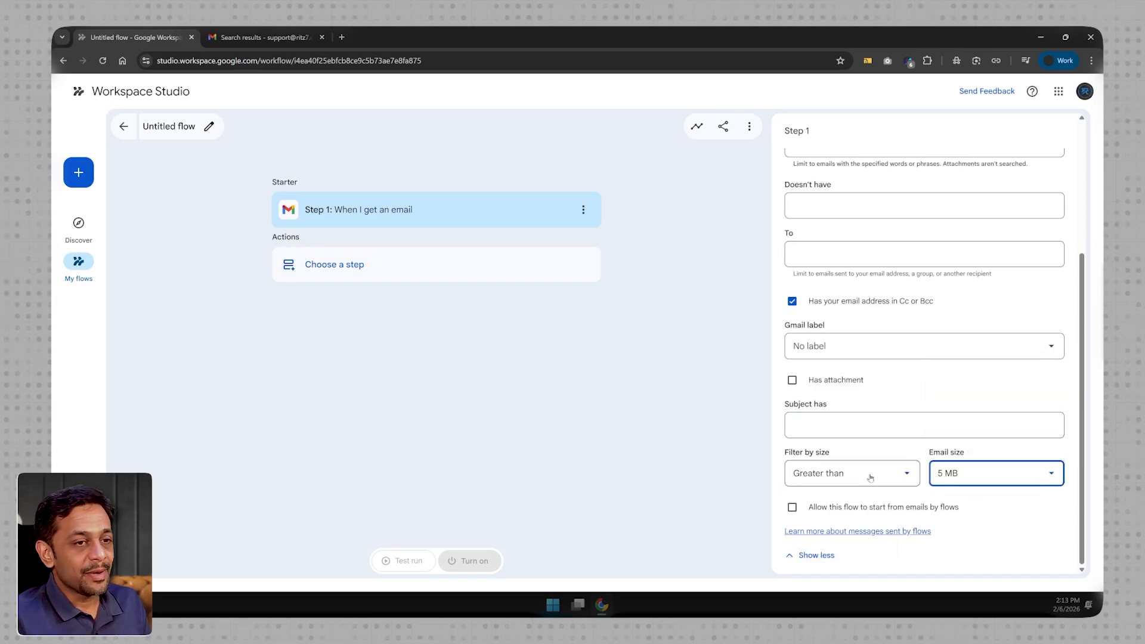
click(849, 473)
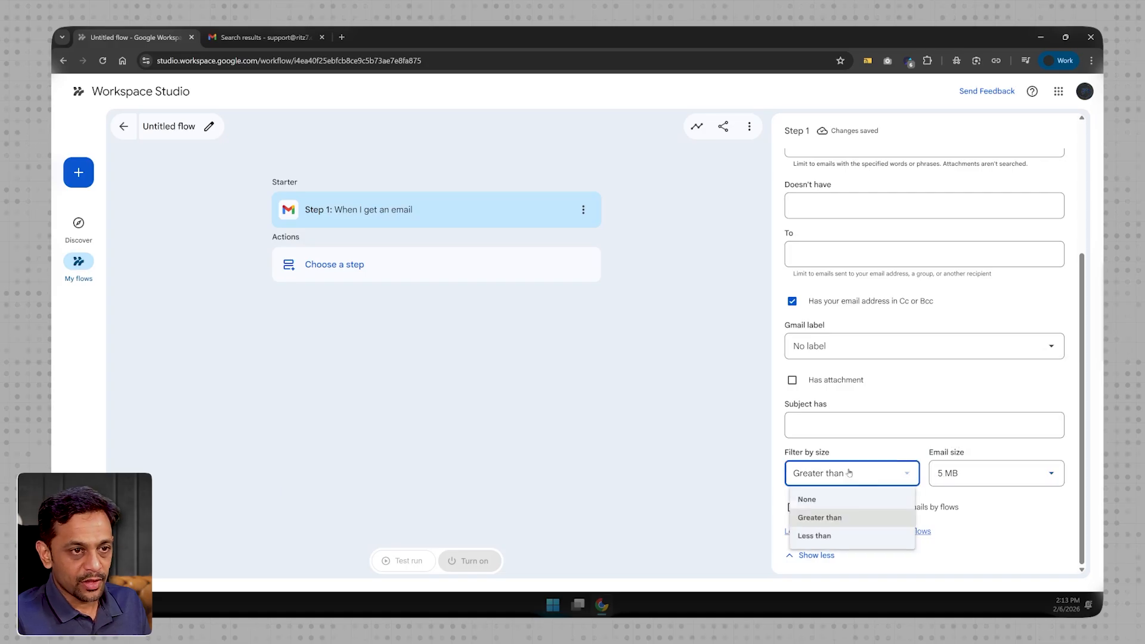
click(834, 498)
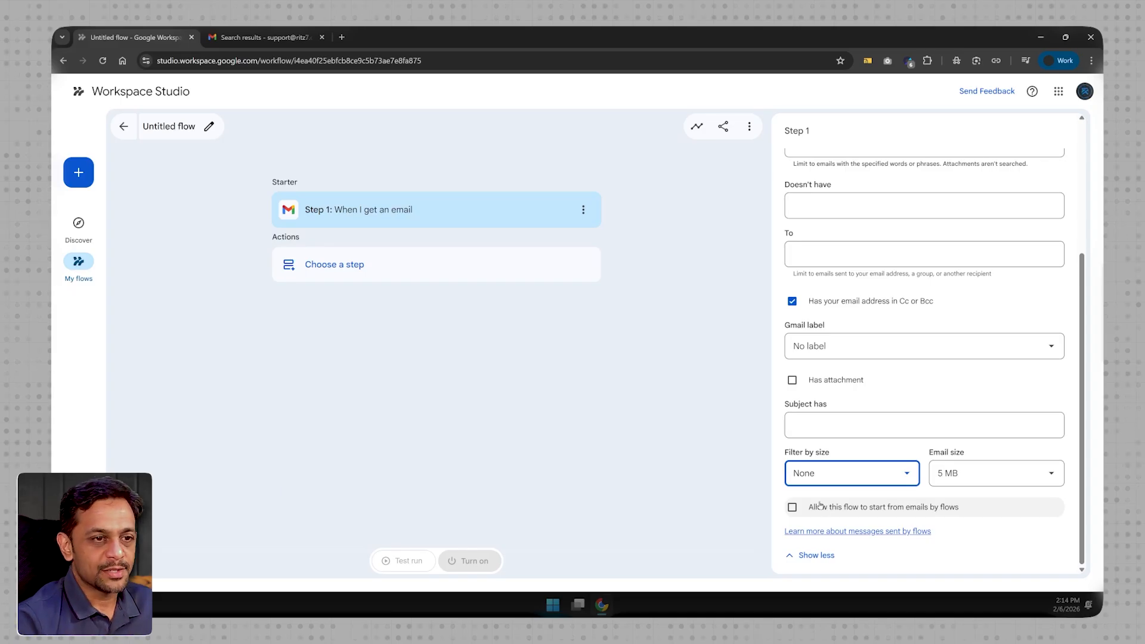
- Set the email trigger to run for all emails
scroll(820, 506, up, 3)
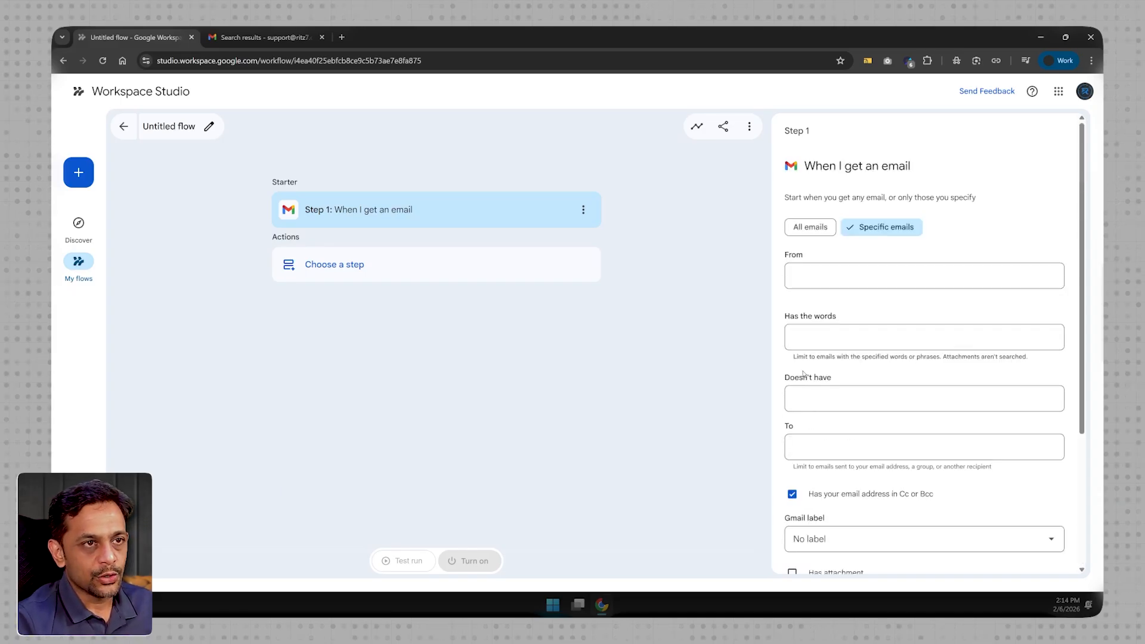
click(812, 228)
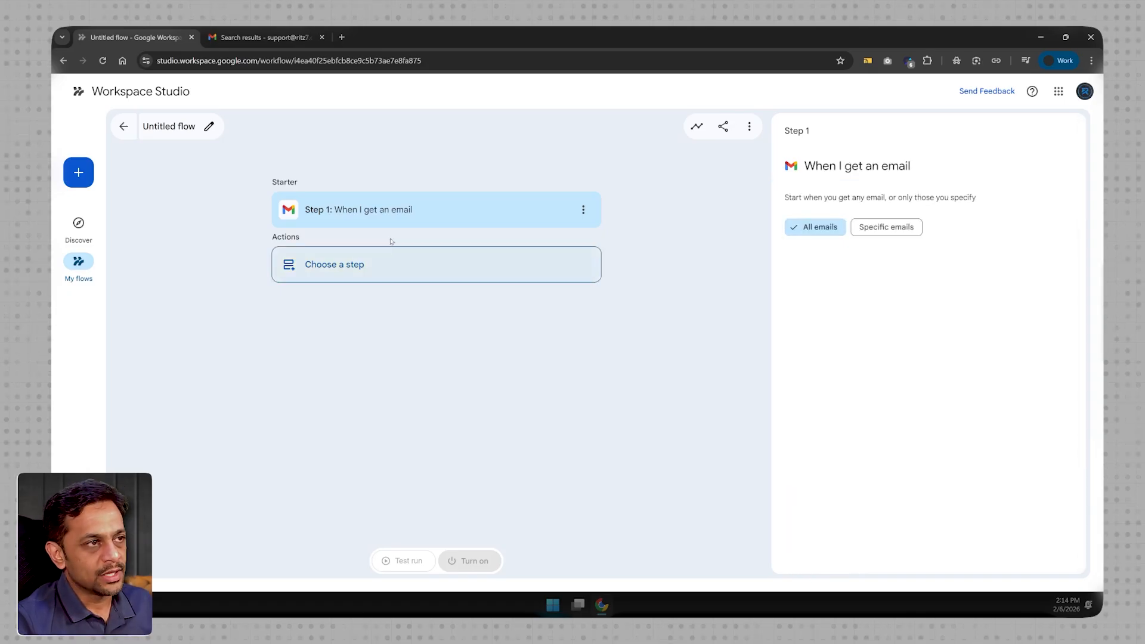
- Add the Gmail Add labels action as the flow's second step and look through the existing labels it offers
click(362, 269)
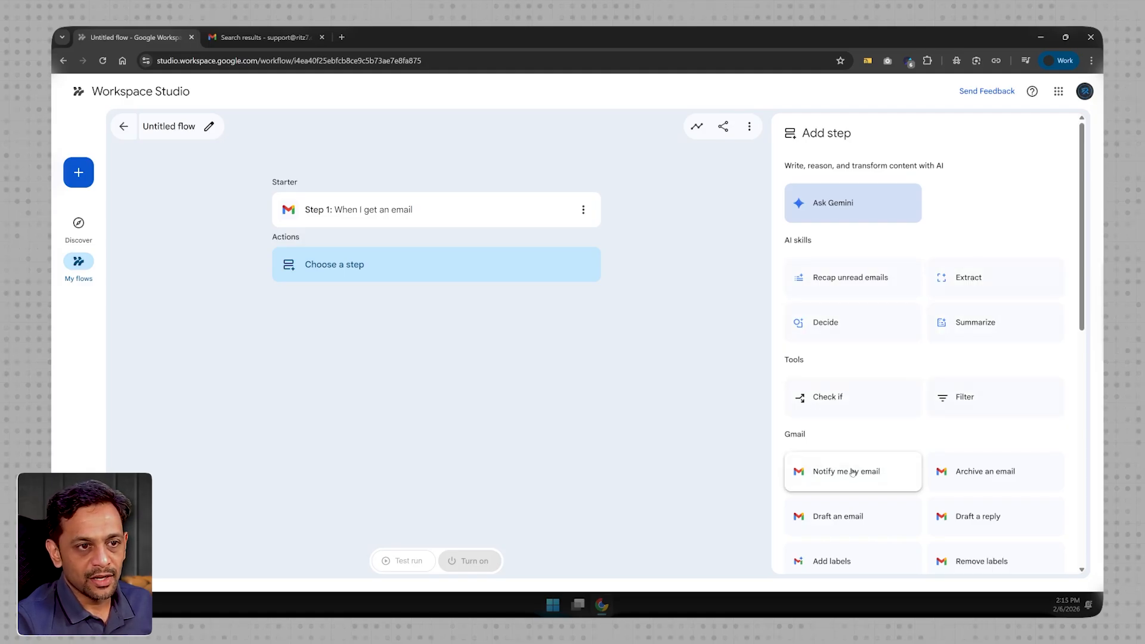
scroll(849, 425, down, 1)
scroll(850, 425, down, 2)
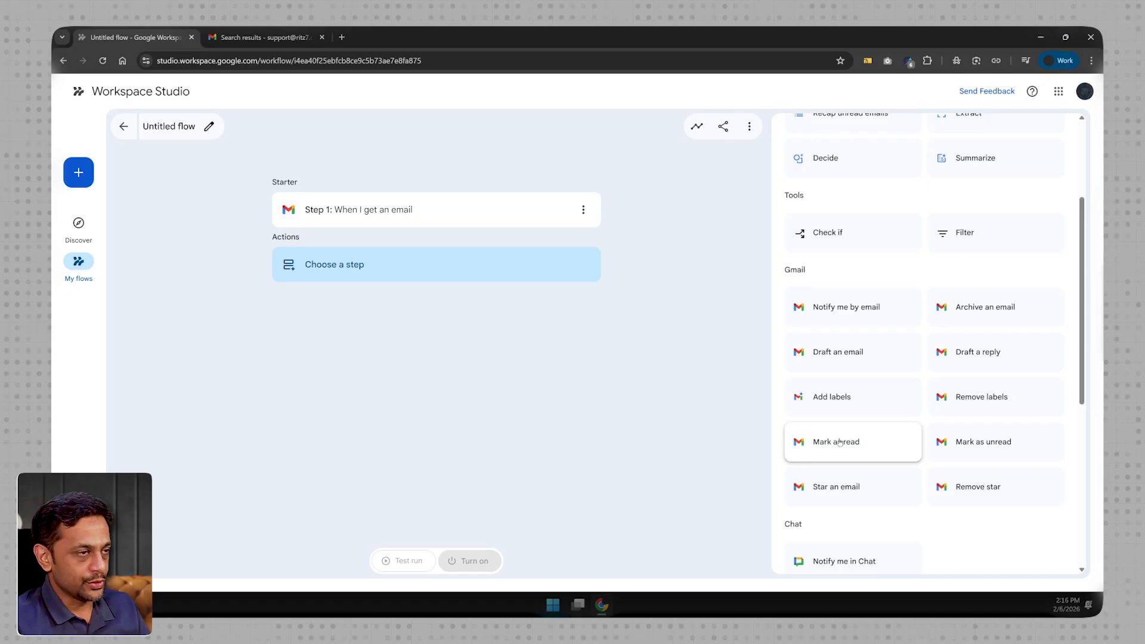
click(834, 399)
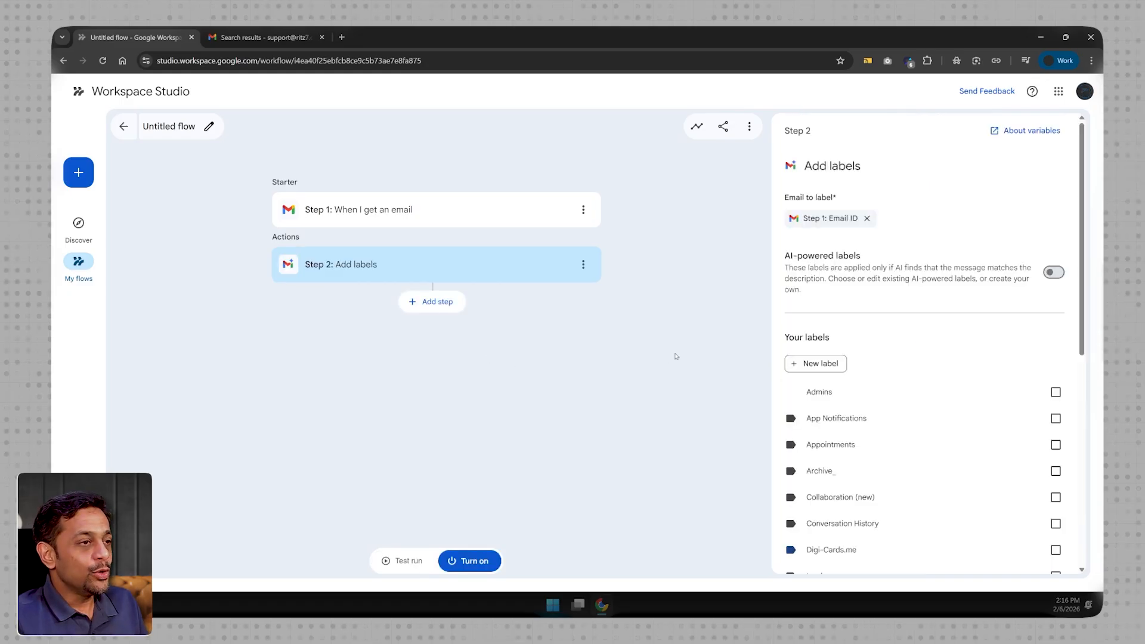
scroll(869, 432, down, 2)
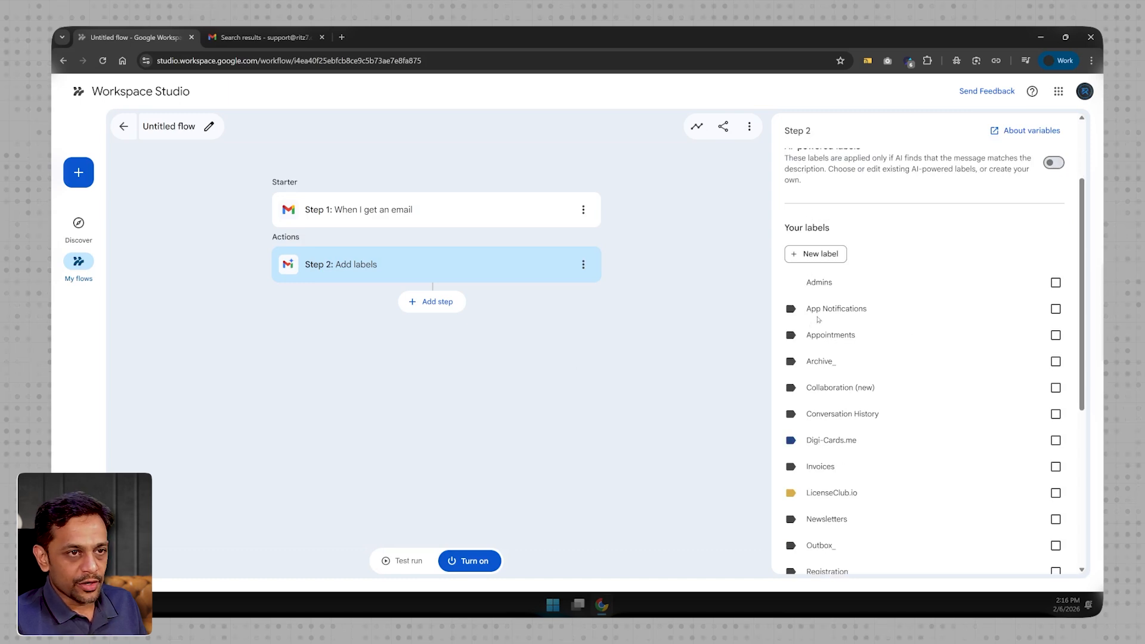
scroll(837, 482, down, 3)
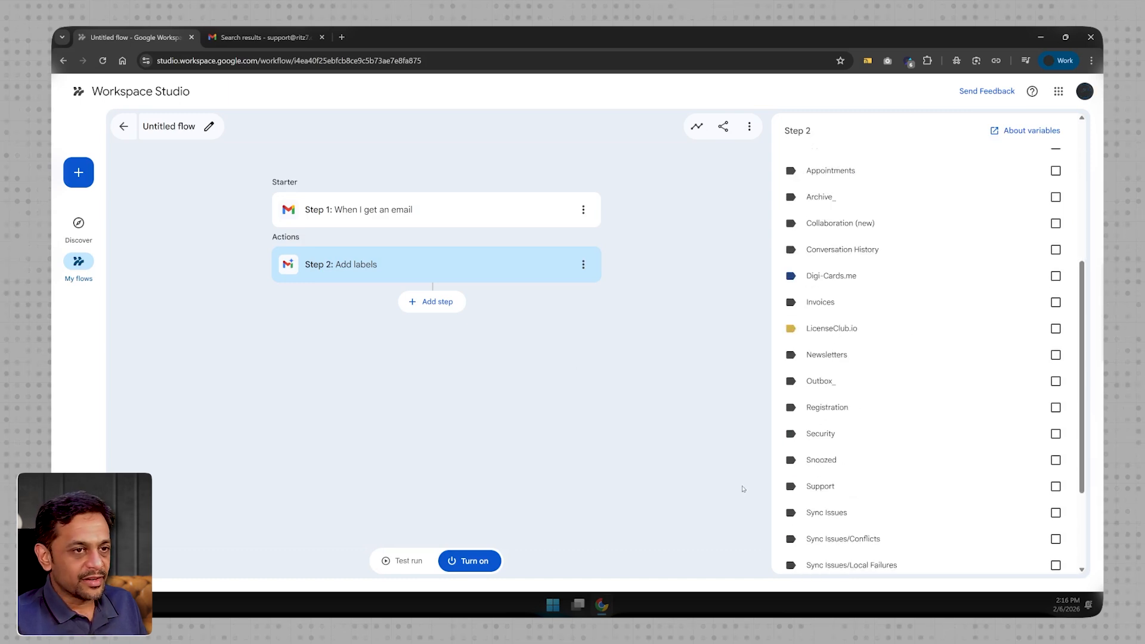
scroll(835, 477, down, 2)
scroll(842, 476, up, 7)
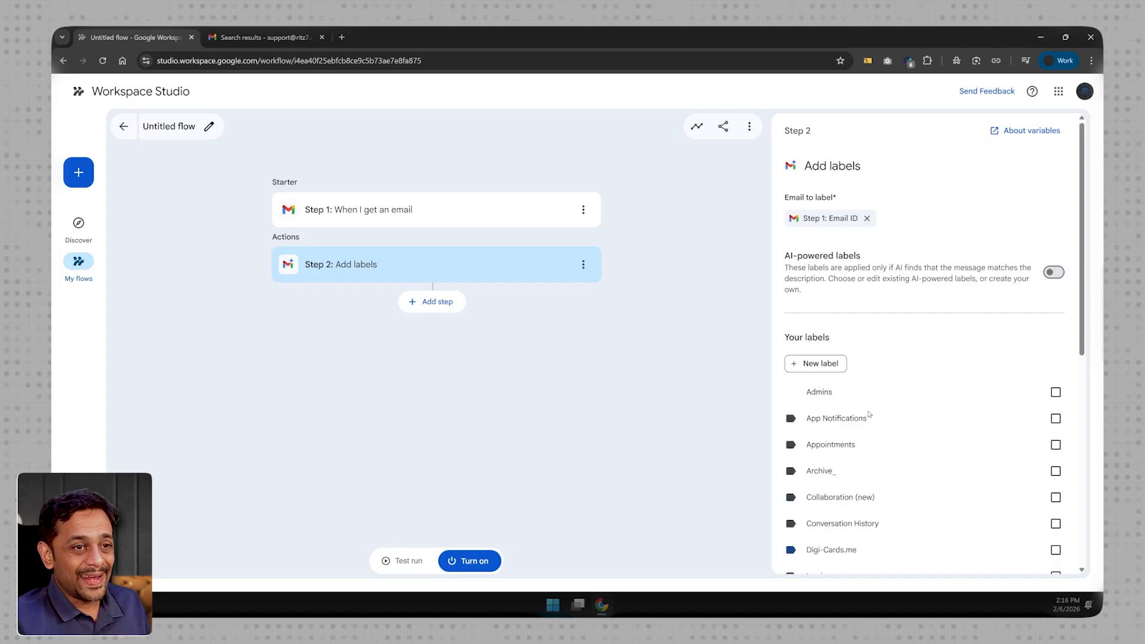
- Try limiting the email trigger to specific emails and return it to all emails
click(491, 216)
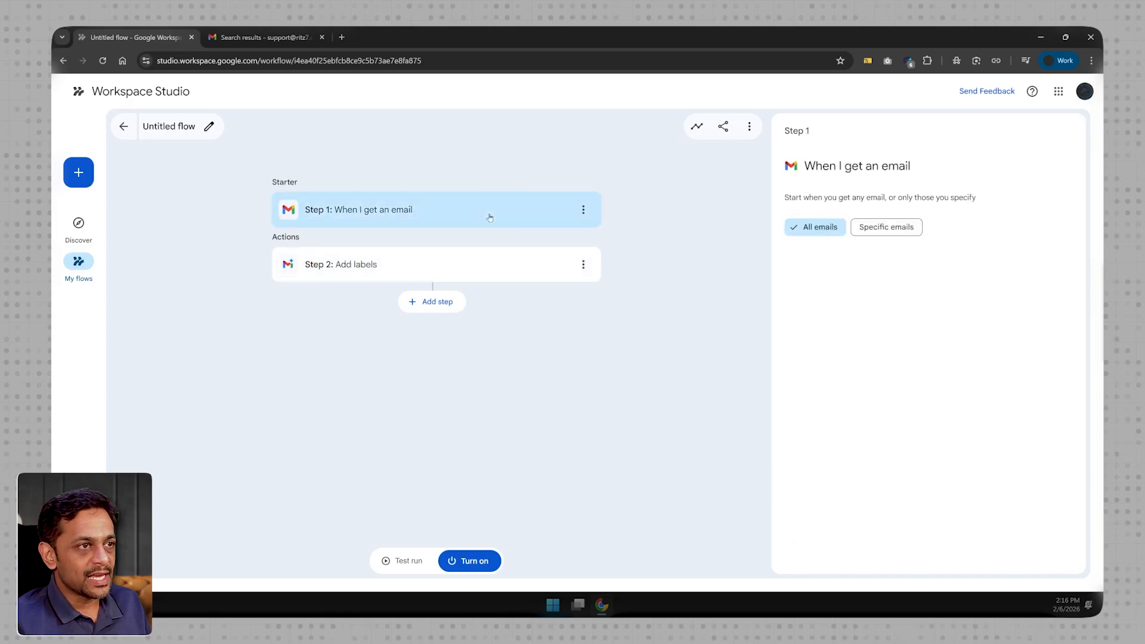
click(890, 228)
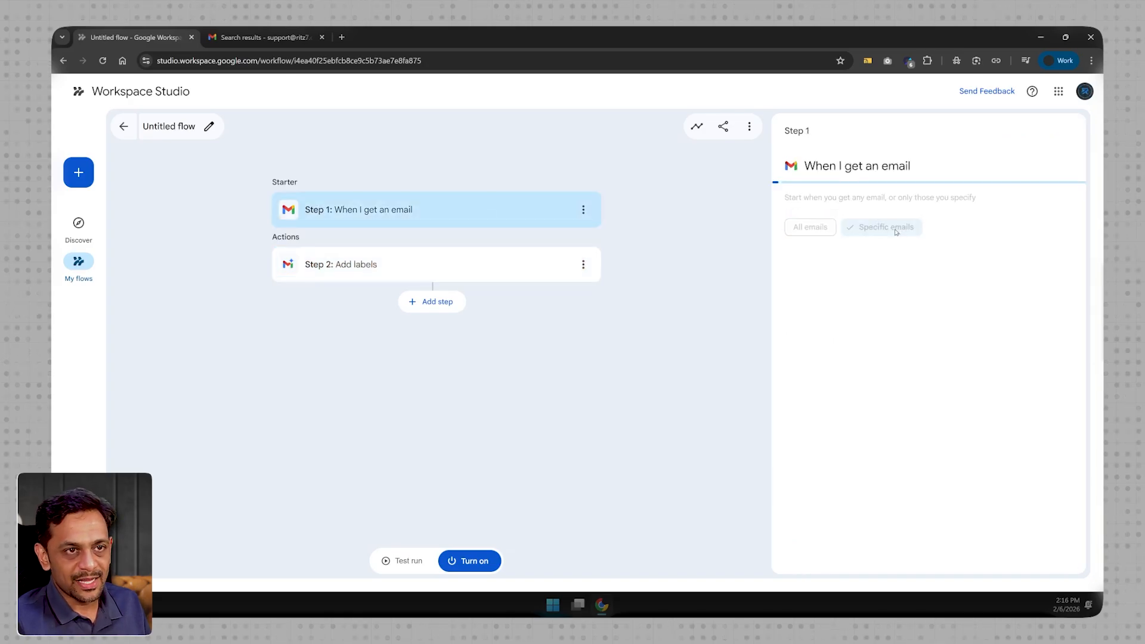
click(847, 272)
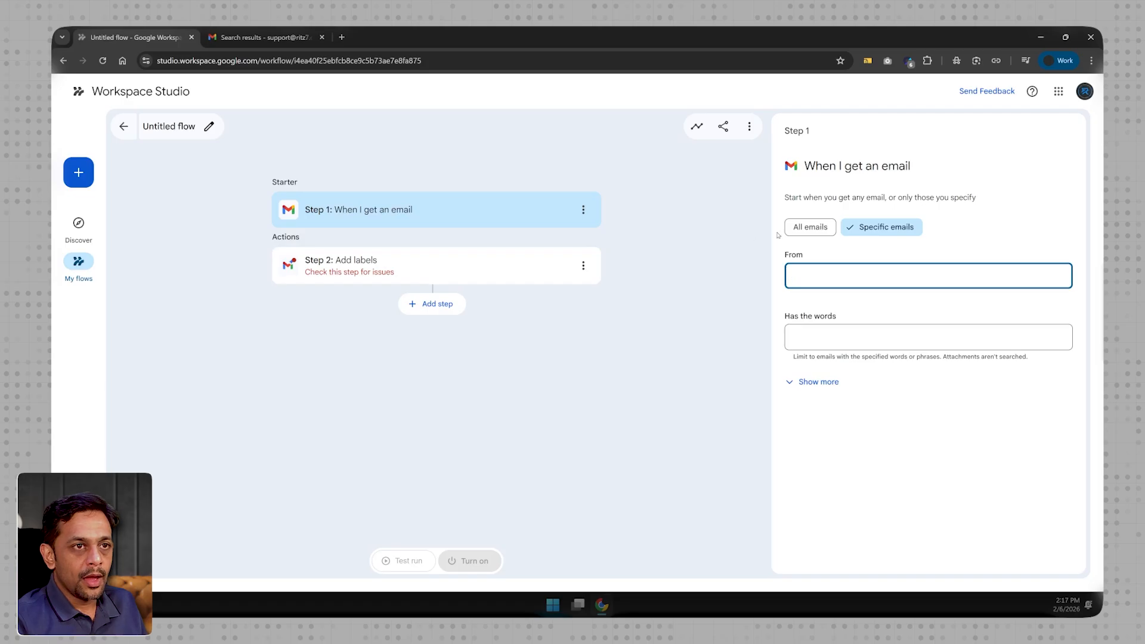
click(811, 226)
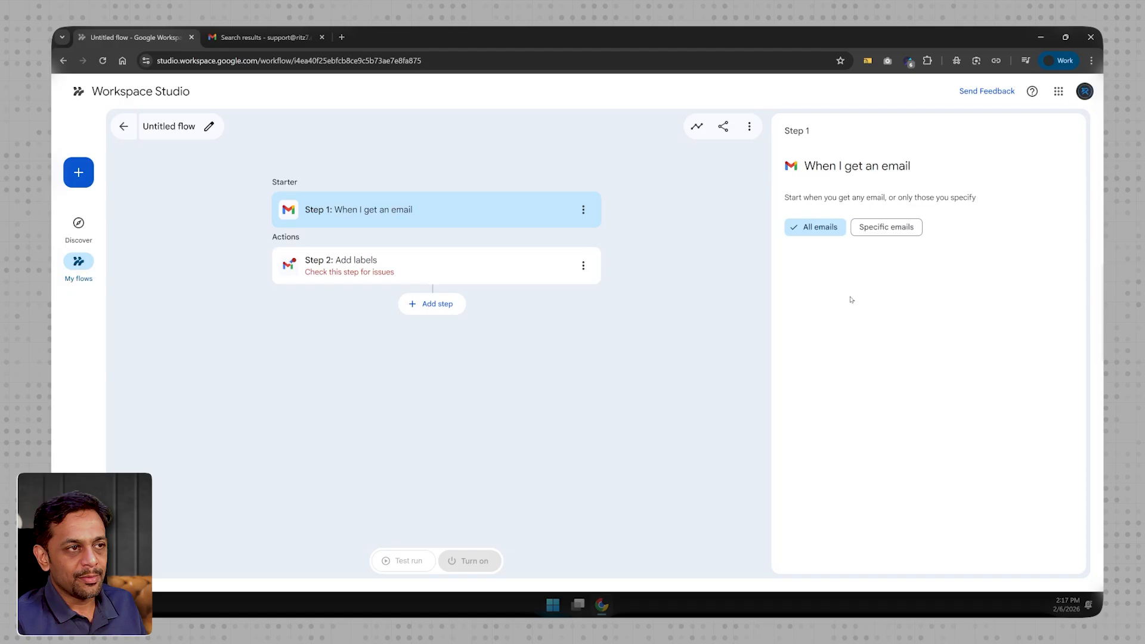
- Turn on AI-powered labels for the Add labels step
click(394, 261)
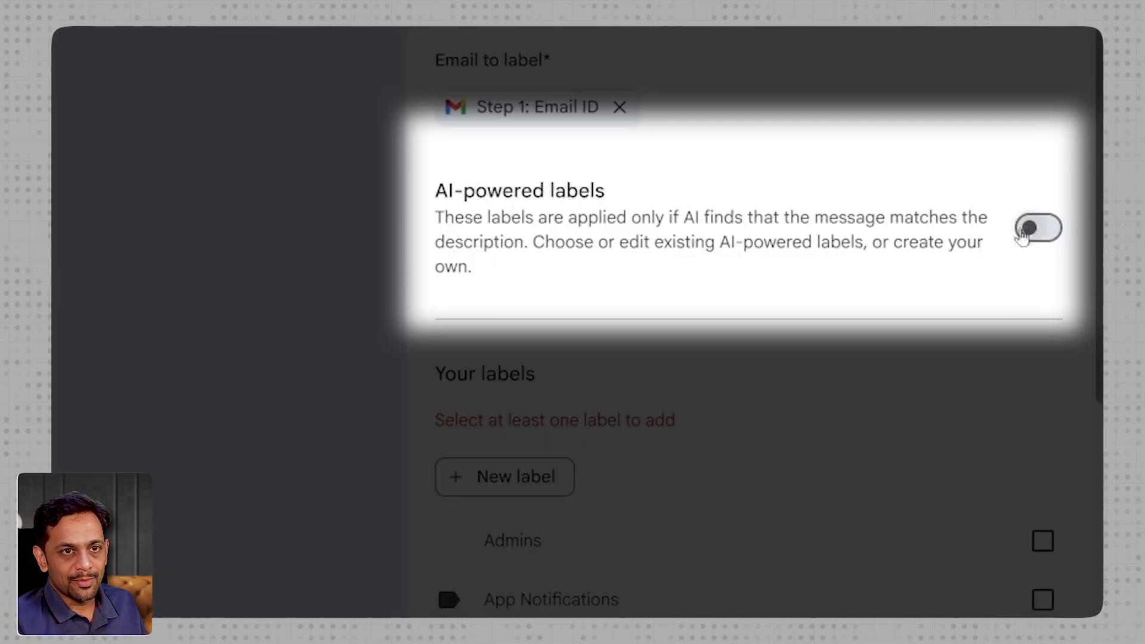
click(1049, 232)
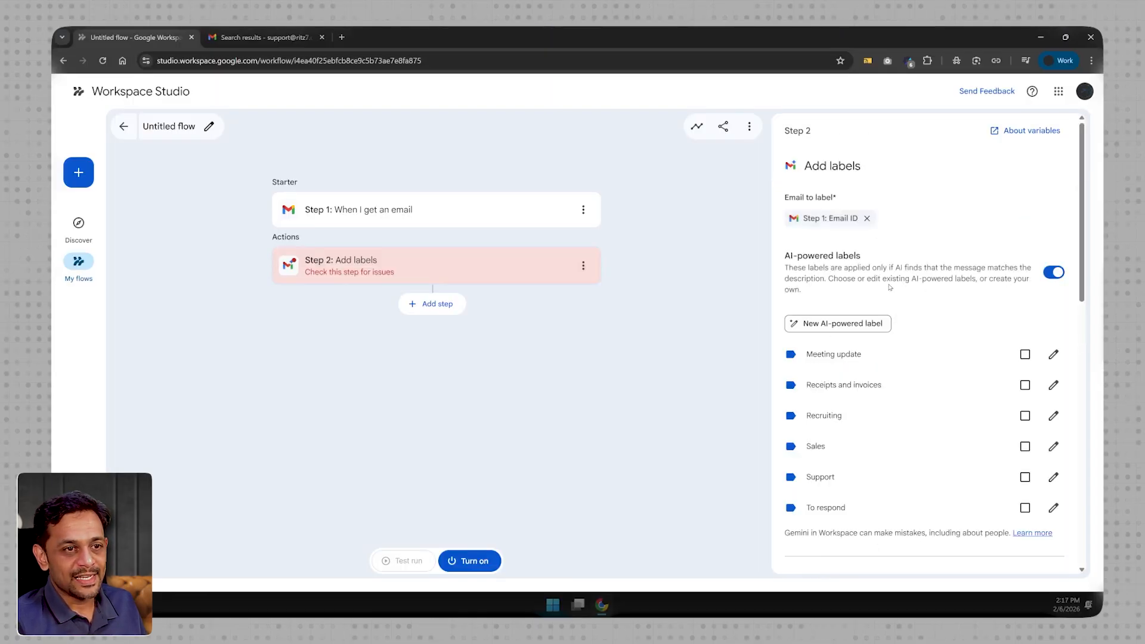
- Create the AI-powered label Collab-test, described as matching emails about any collaboration opportunity for video creation or training programs, and copy its description
click(814, 325)
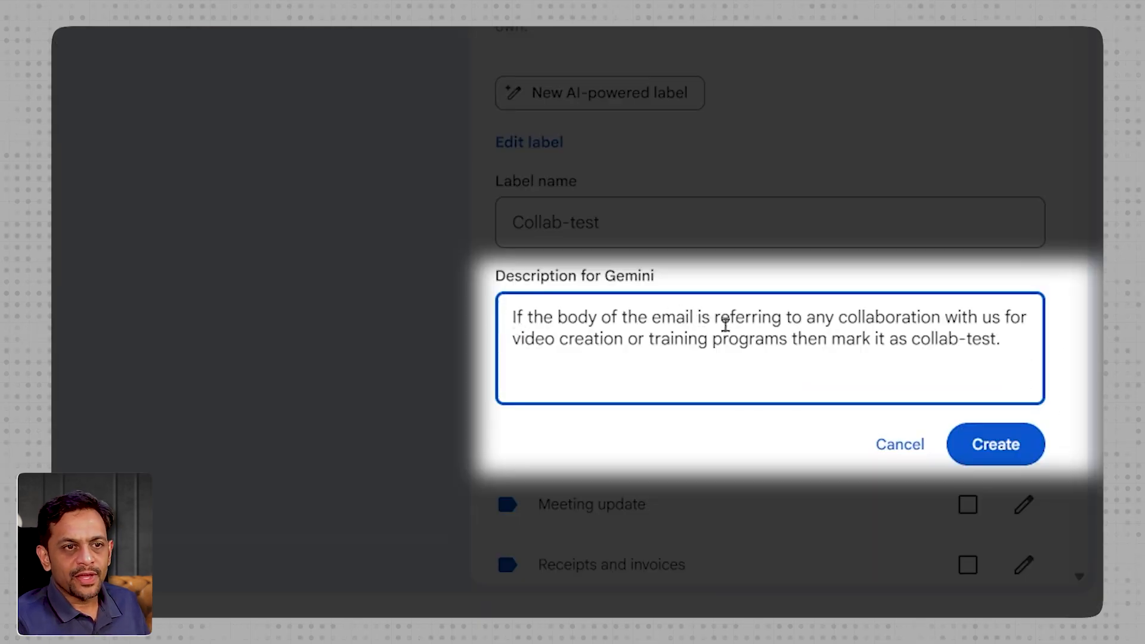
click(945, 317)
text(opportunity)
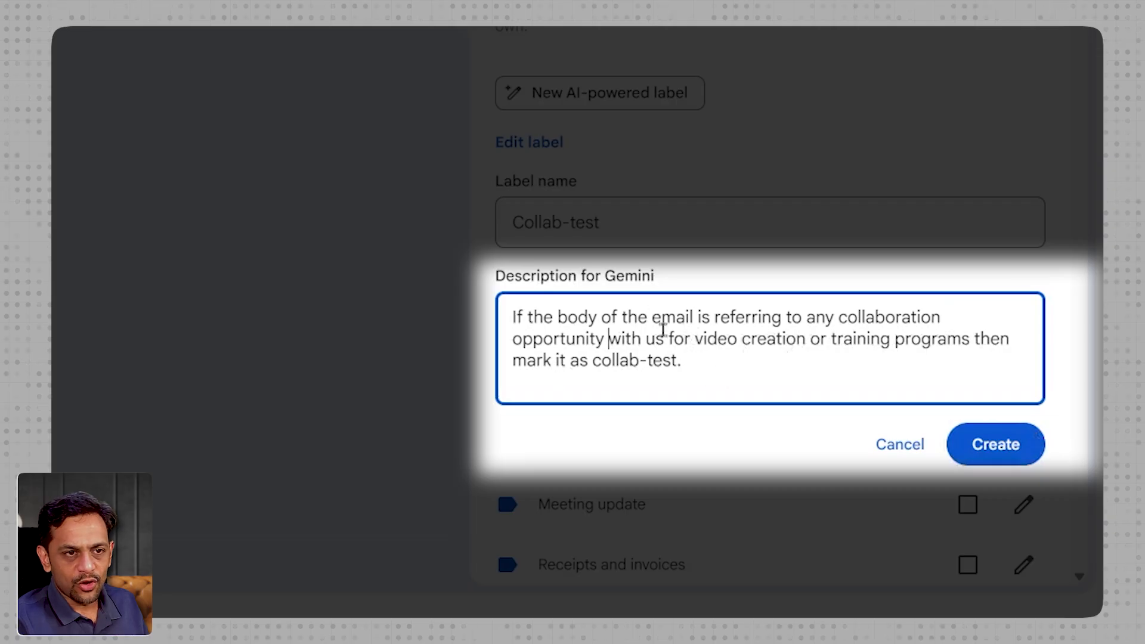
drag(716, 362, 489, 327)
key(ctrl+c)
click(971, 442)
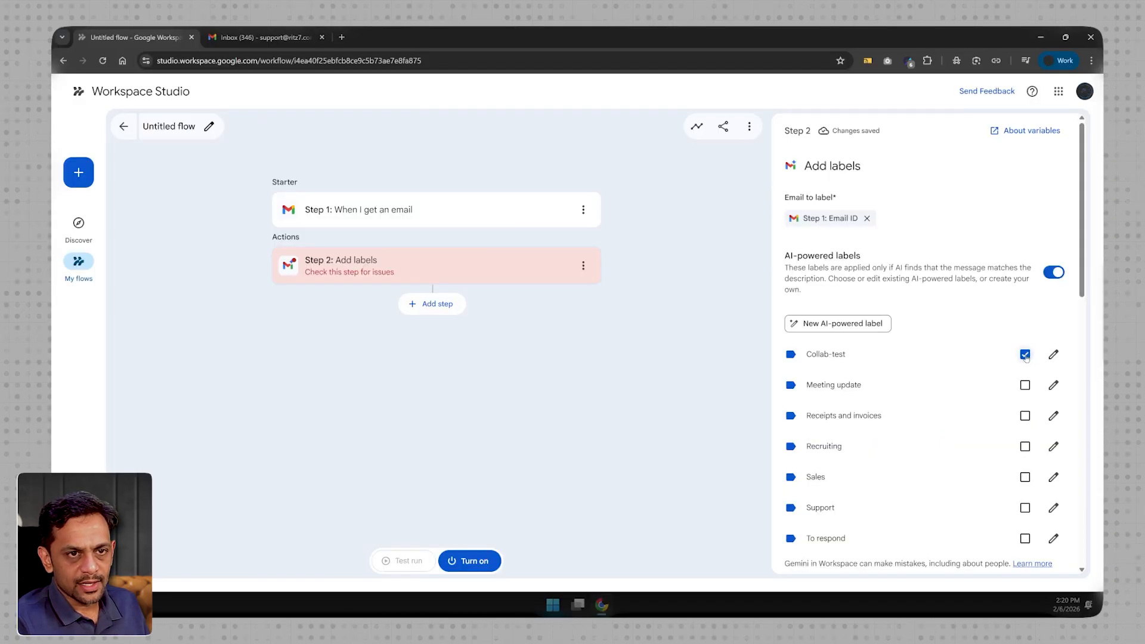
- Start a new AI-powered label named Marketing-Test and fill its description with the text copied from Collab-test
click(844, 327)
click(841, 389)
text(Ma)
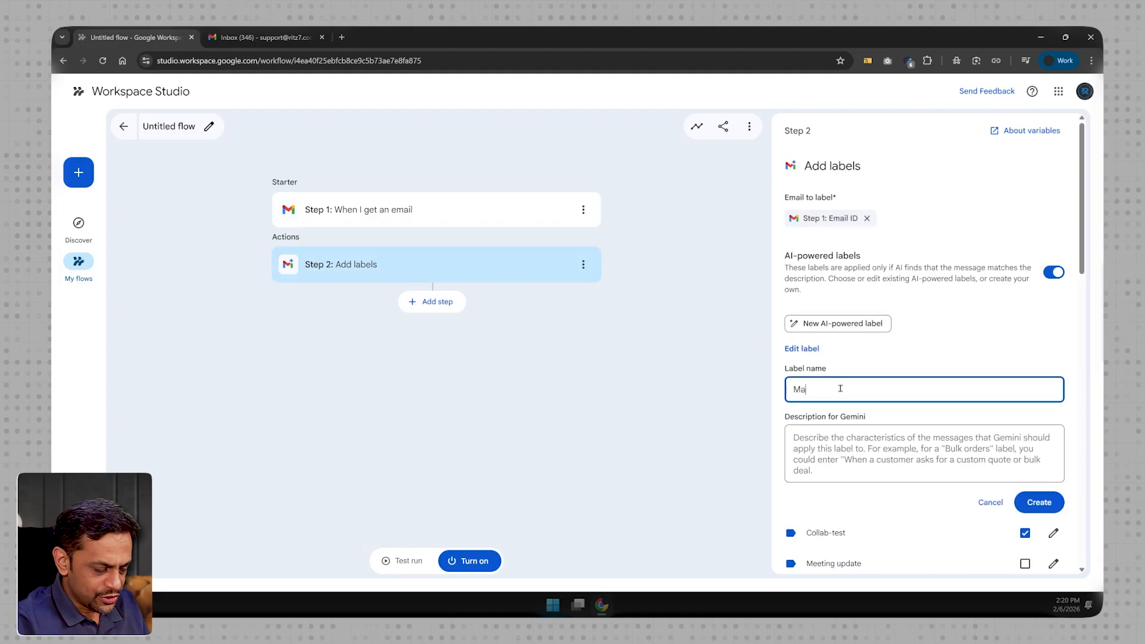
text(rketing-Test)
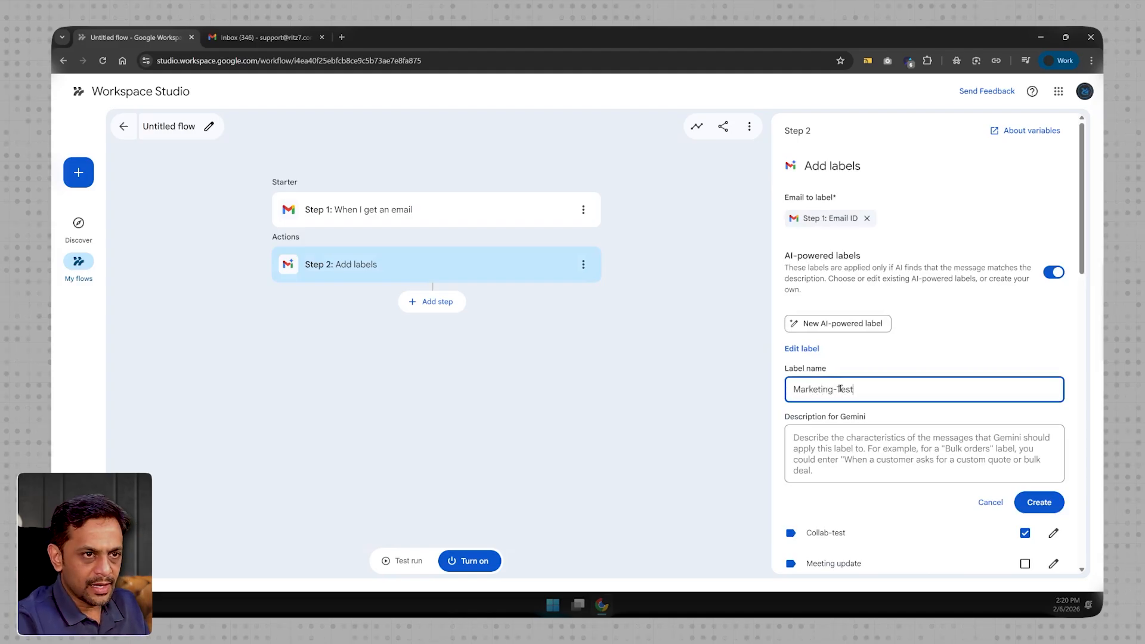
click(837, 442)
key(ctrl+v)
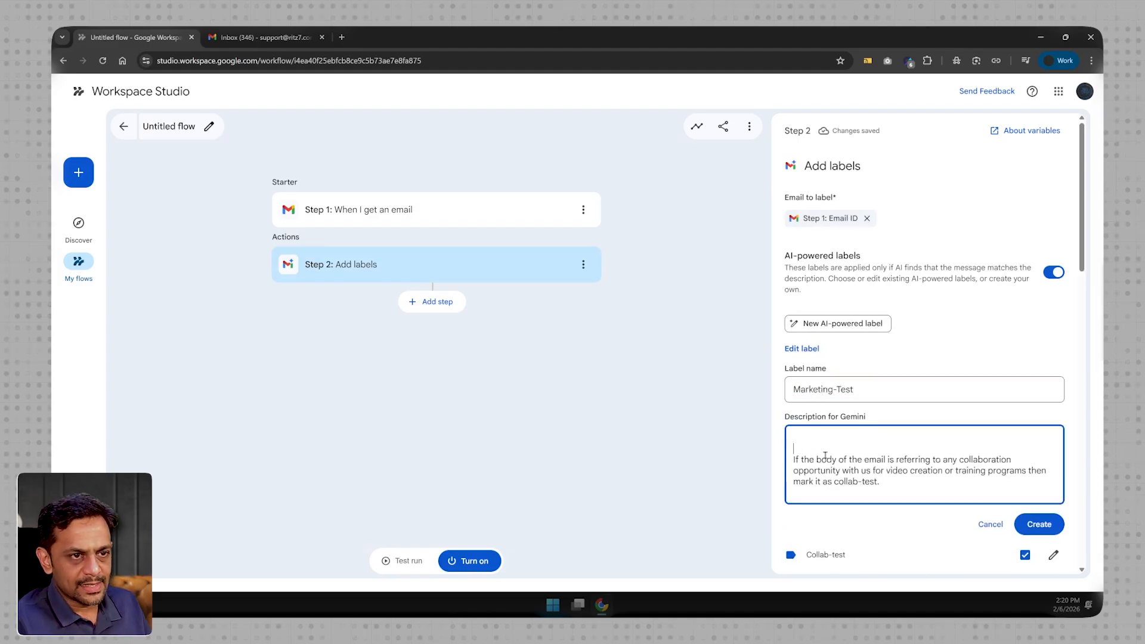
- Reword the description to mark emails promoting any of their services/products or looking spammy as marketing-test, and create the label
double_click(913, 438)
text(Promoting any of th)
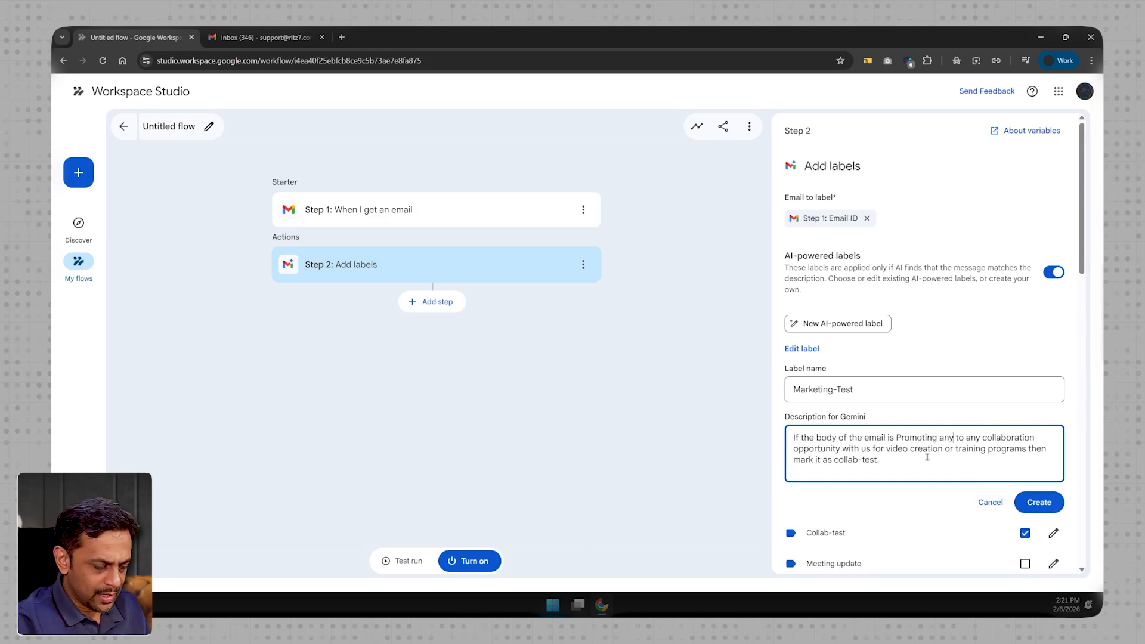
text(eir services)
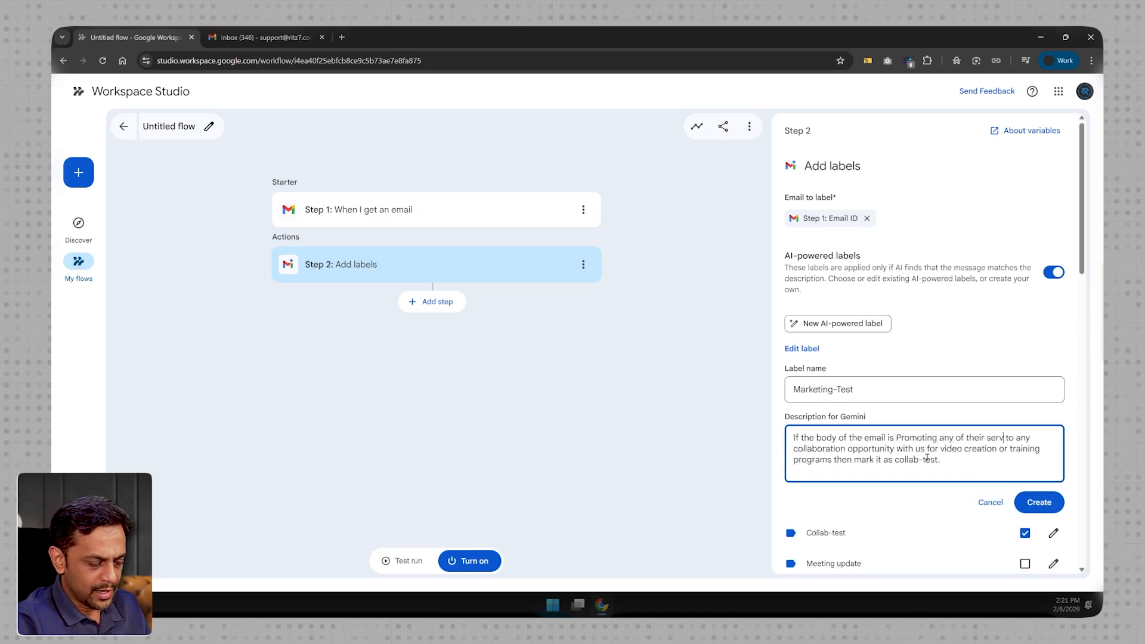
text(/products o)
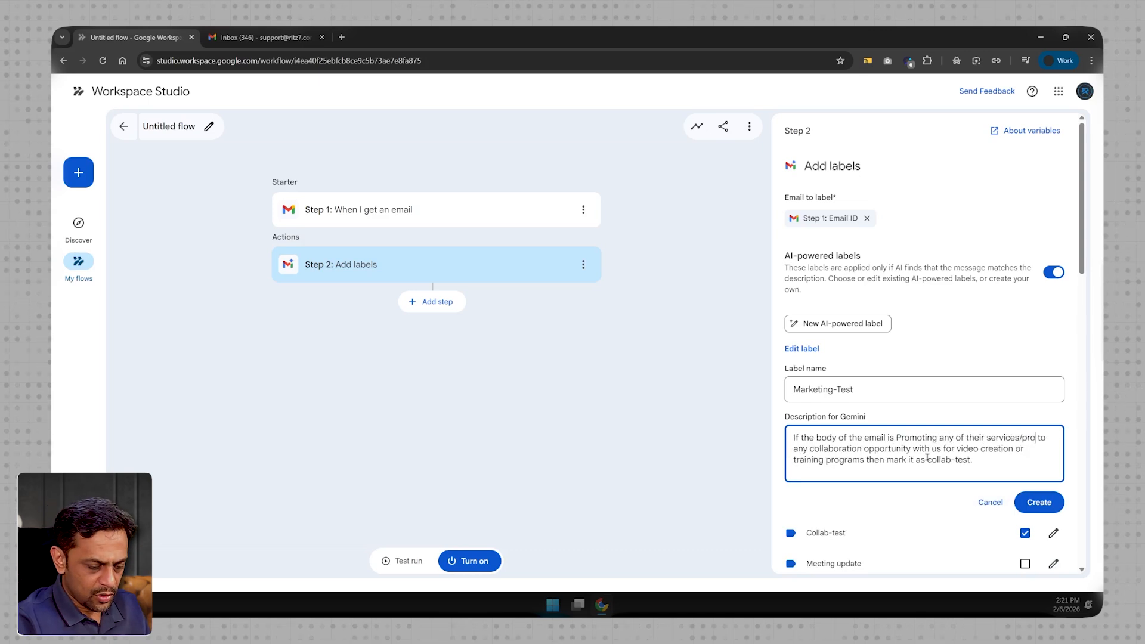
text(r )
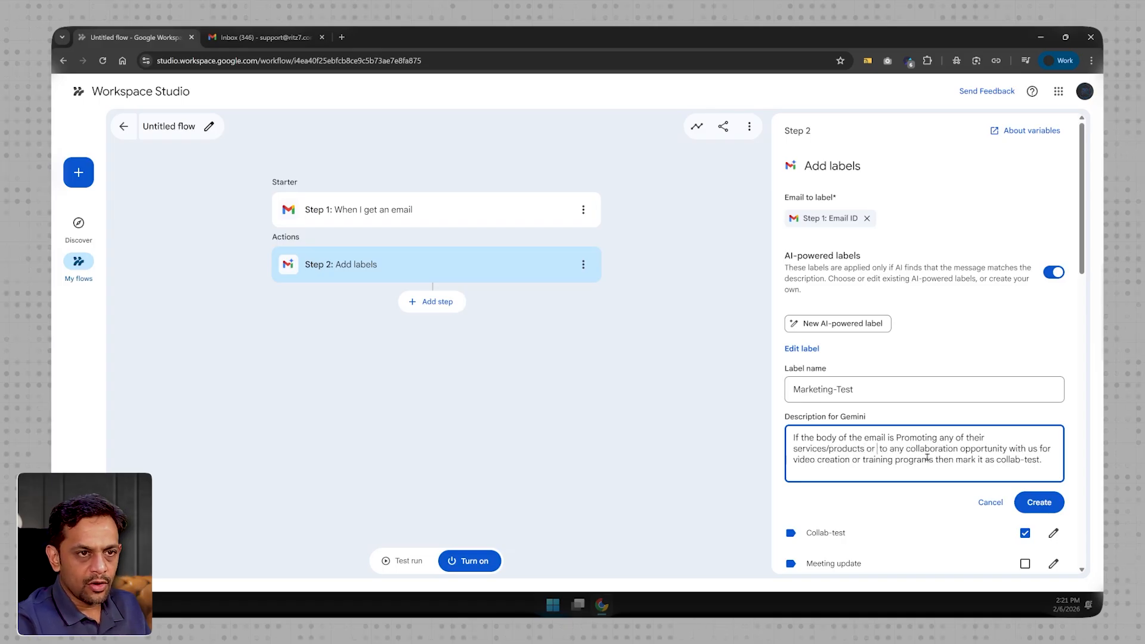
text(looks spamm)
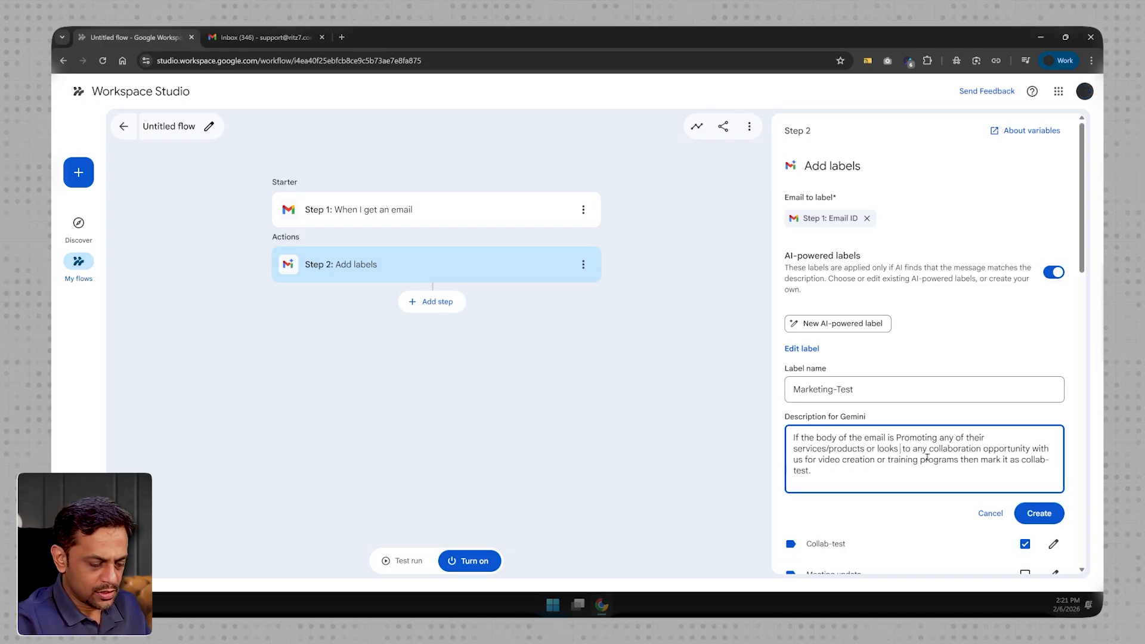
text(y)
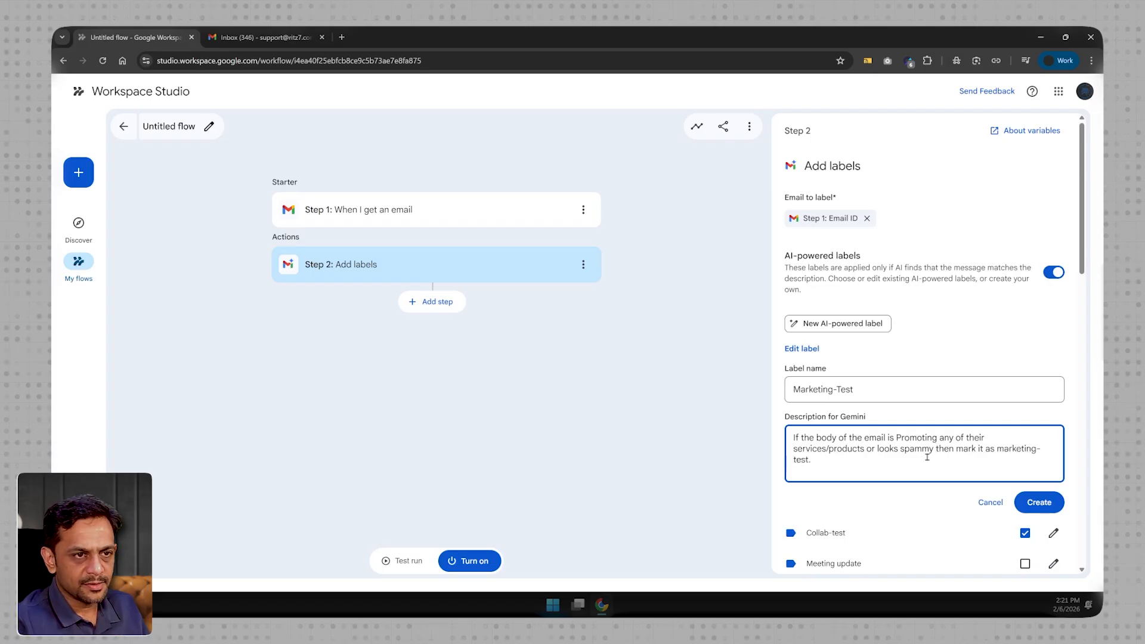
click(1040, 502)
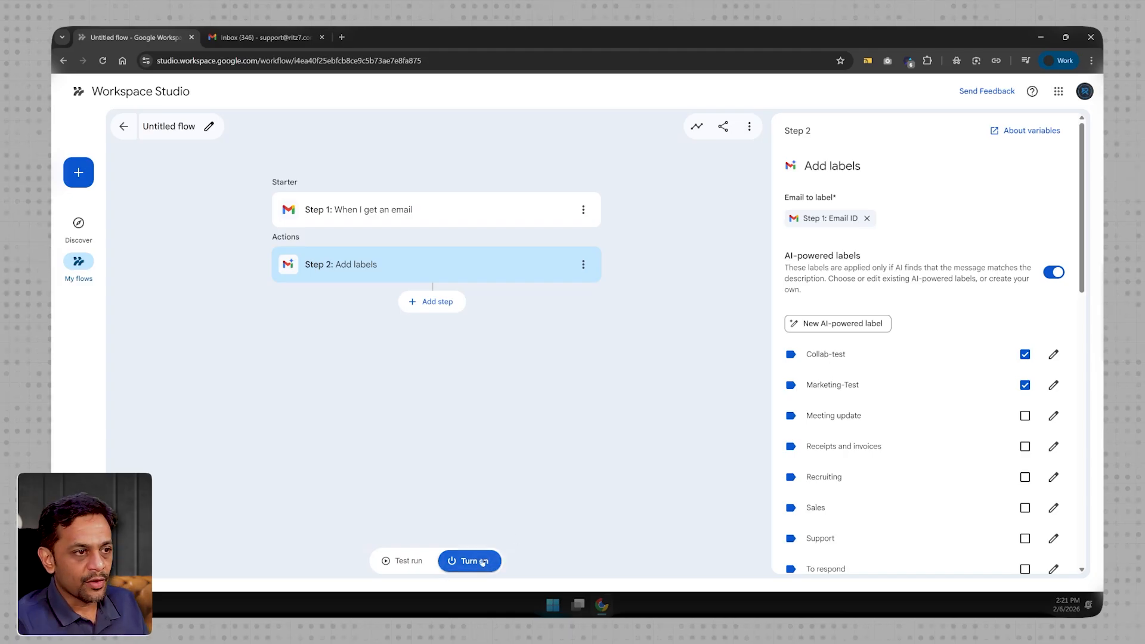
- Turn on the flow and rename it Label Emails
click(476, 563)
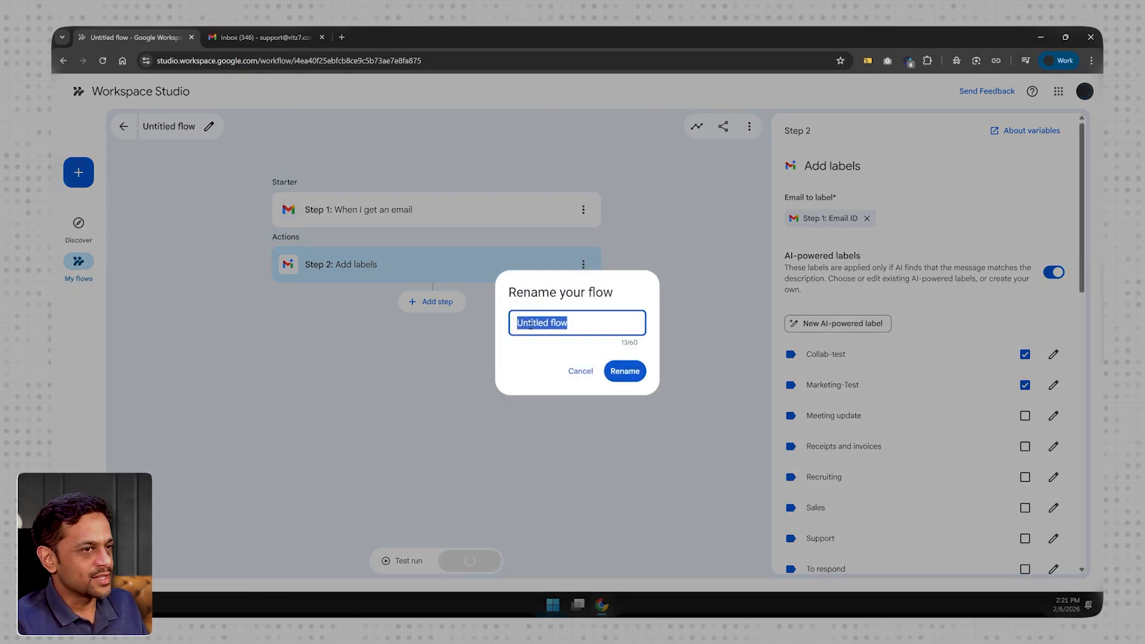
text(Label)
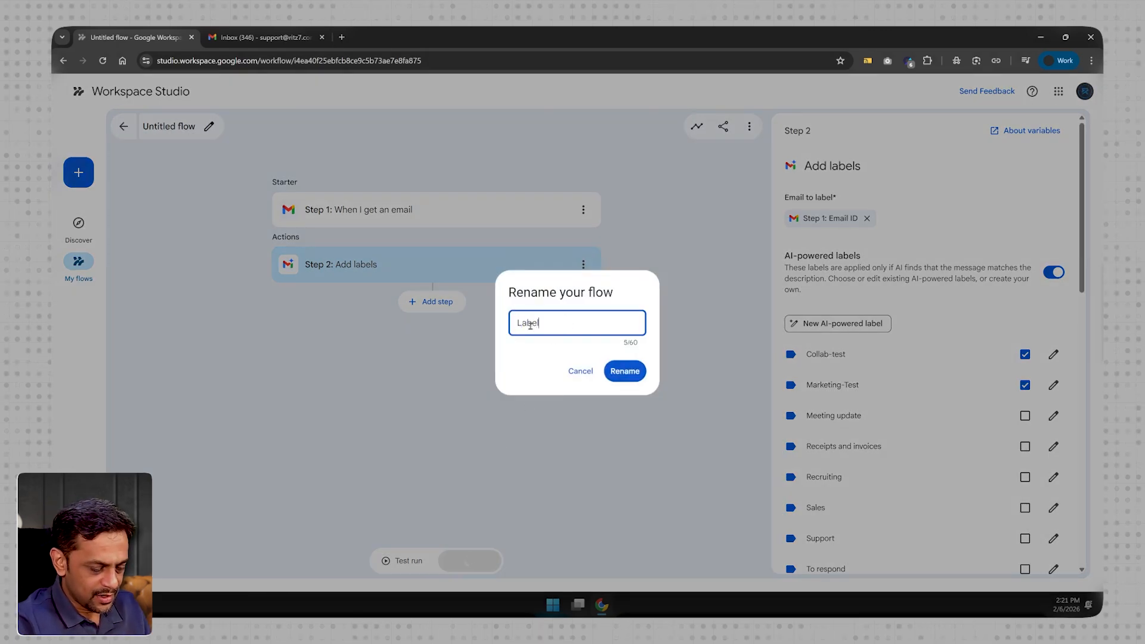
text( Emails)
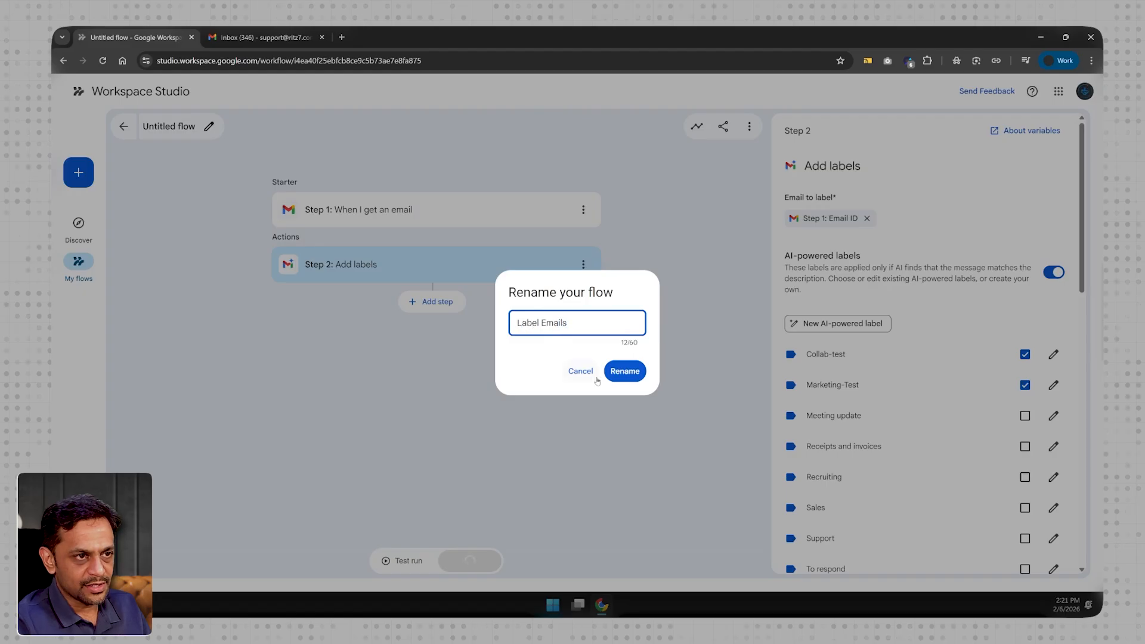
click(621, 377)
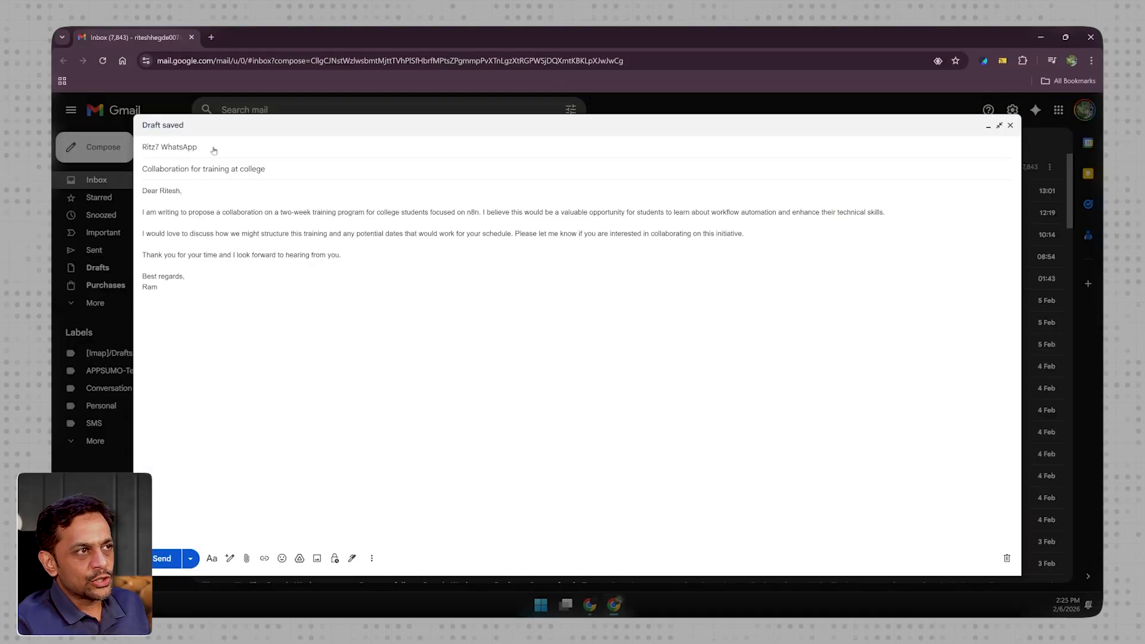
- In the sender's Gmail account, check the recipient of the drafted "Collaboration for training at college" email and send it
click(213, 149)
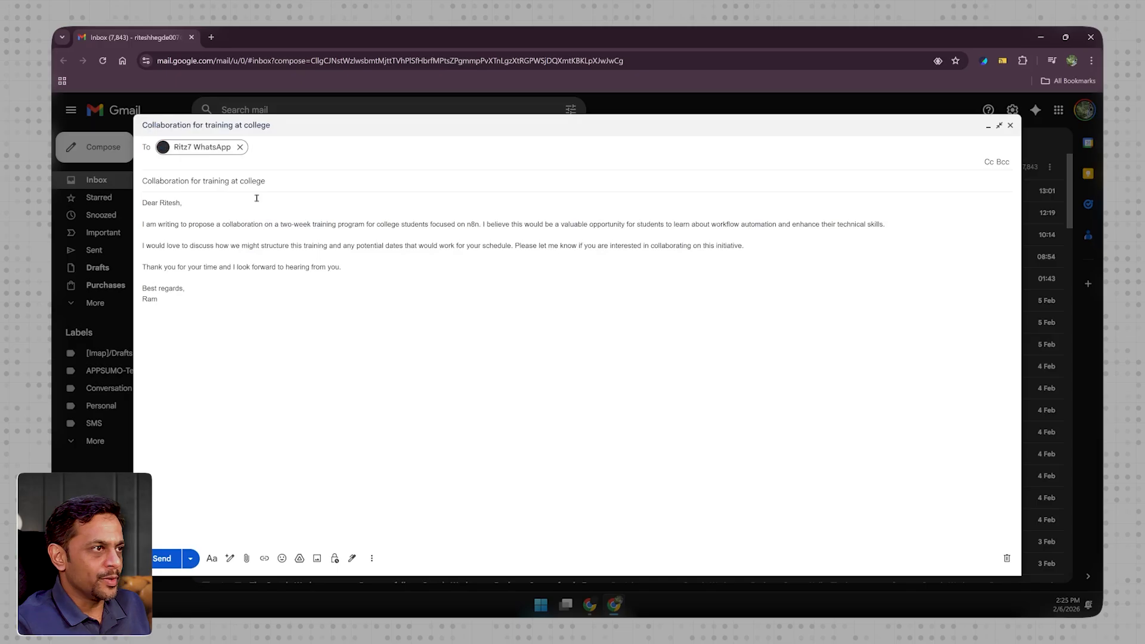
click(161, 179)
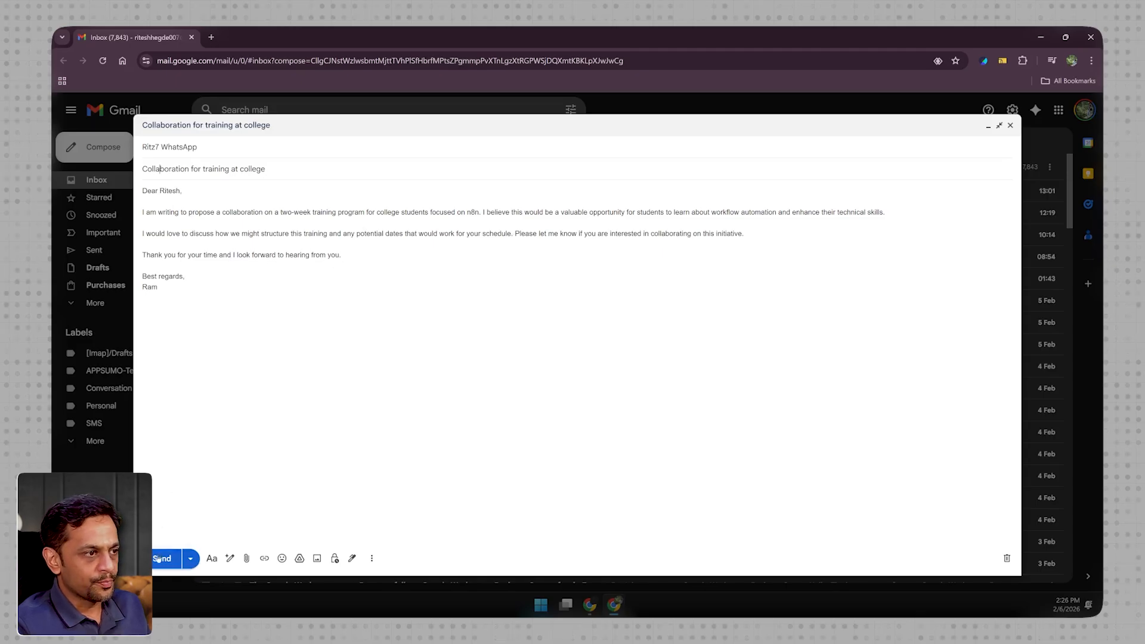
click(161, 559)
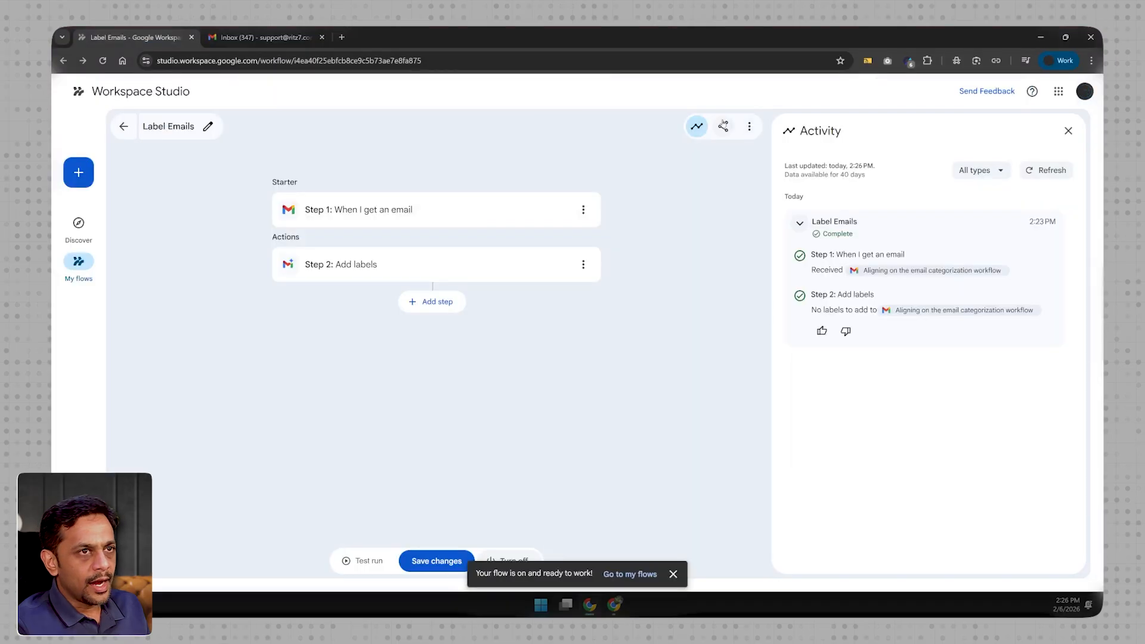
- Check the latest run in the flow's refreshed activity log in Workspace Studio and the newest email in the receiving Gmail inbox
click(697, 125)
click(697, 126)
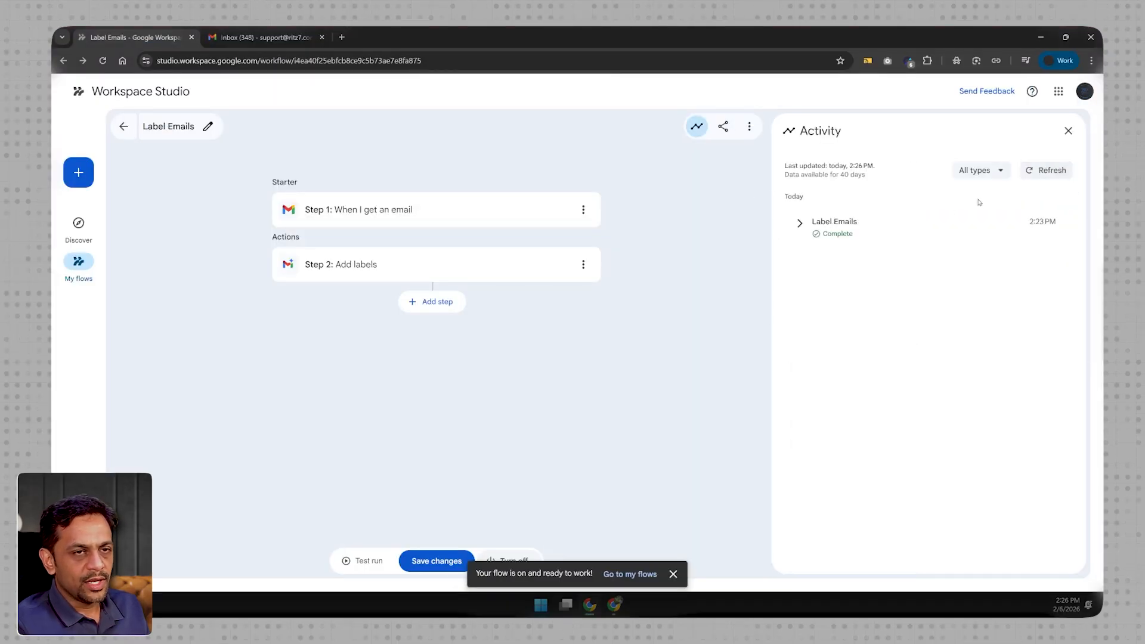
click(1026, 173)
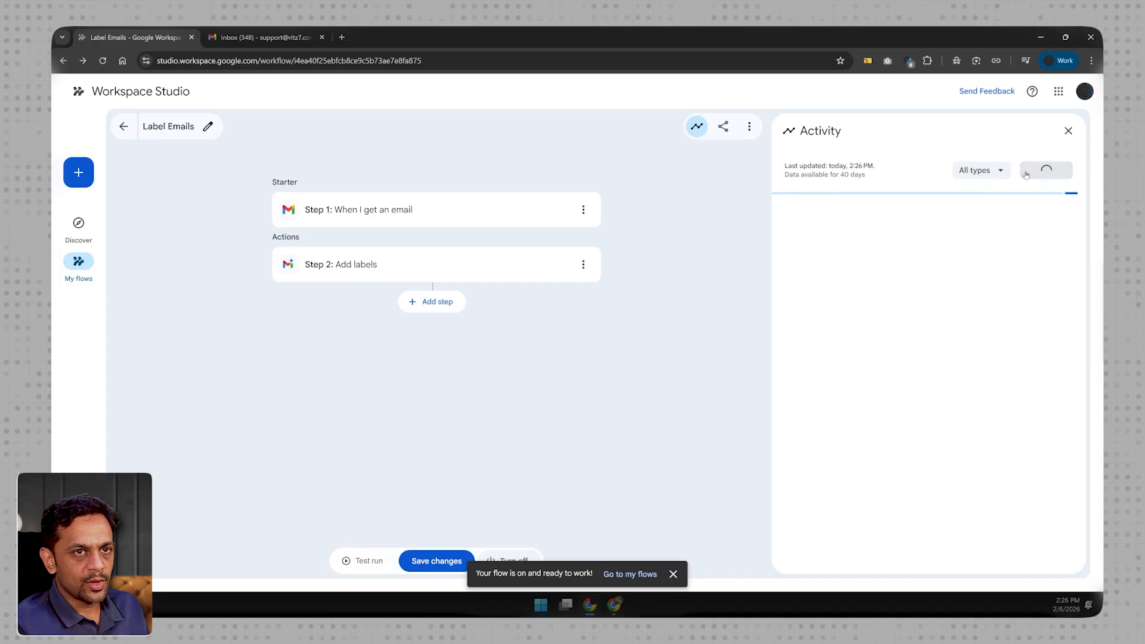
click(799, 225)
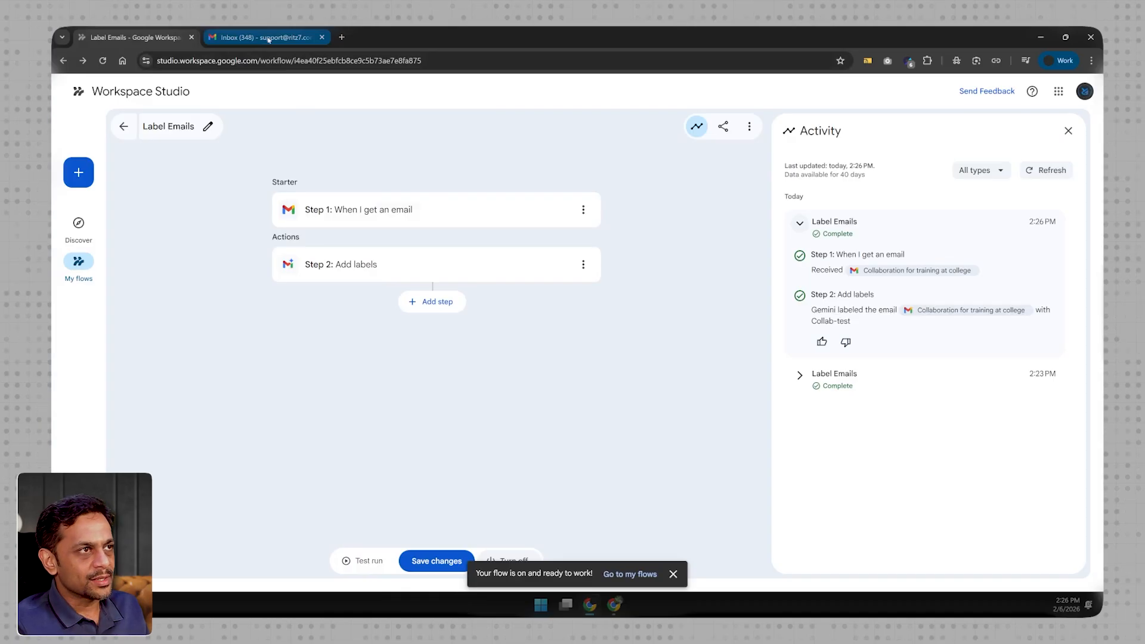
click(267, 39)
click(370, 177)
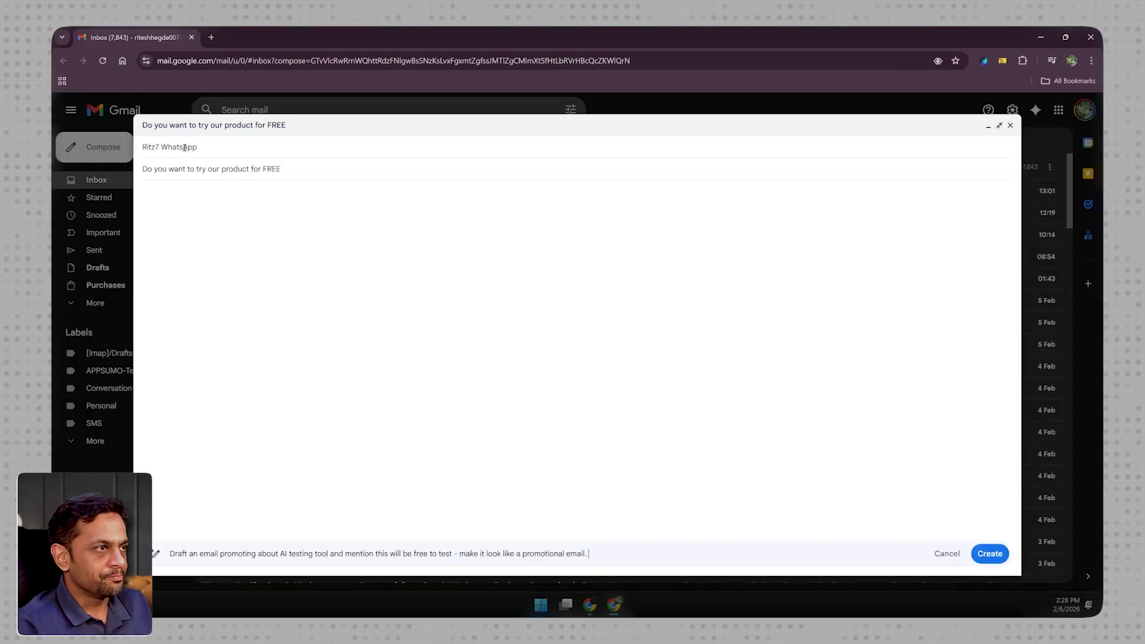
- Generate the email body with the AI prompt "Draft a promotional email for checking if the user would be interested to test our platform."
click(156, 169)
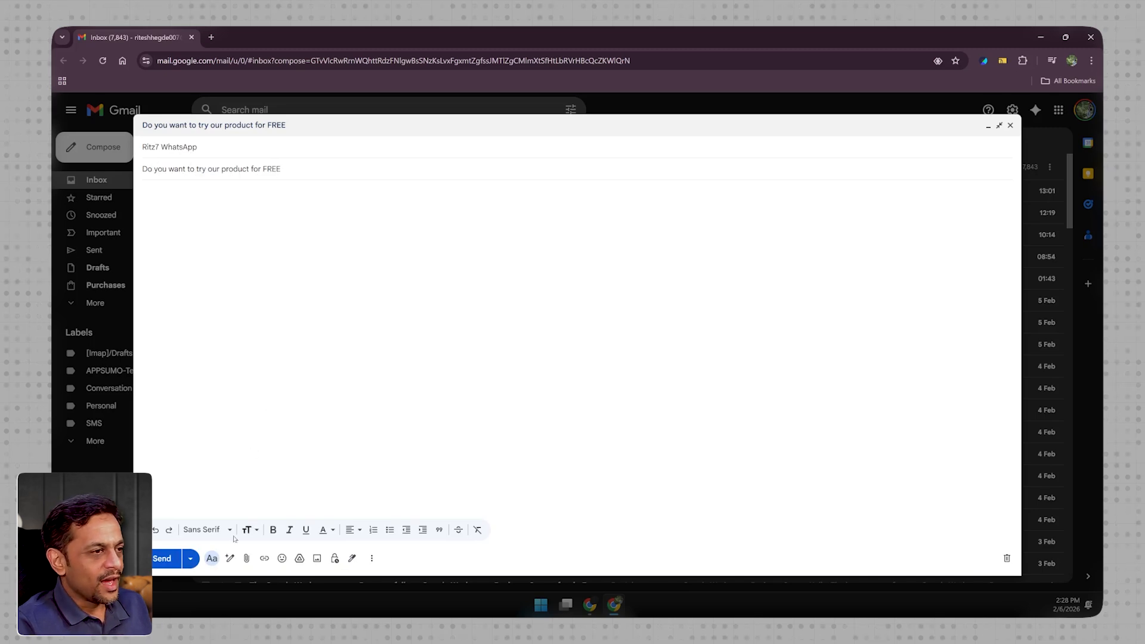
click(229, 557)
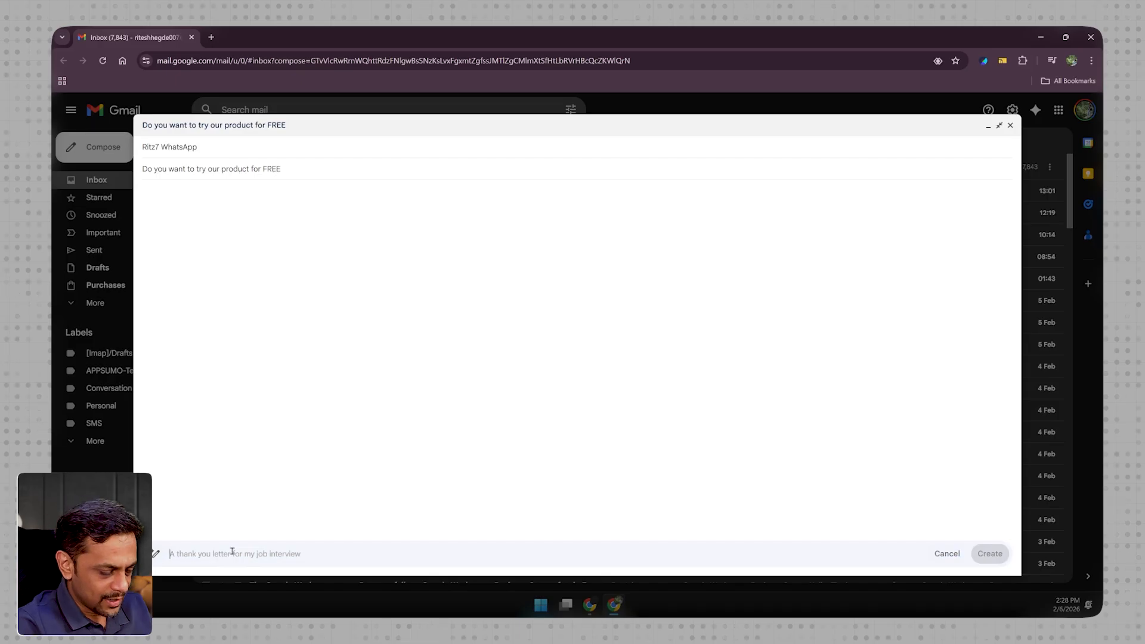
text(Draft a)
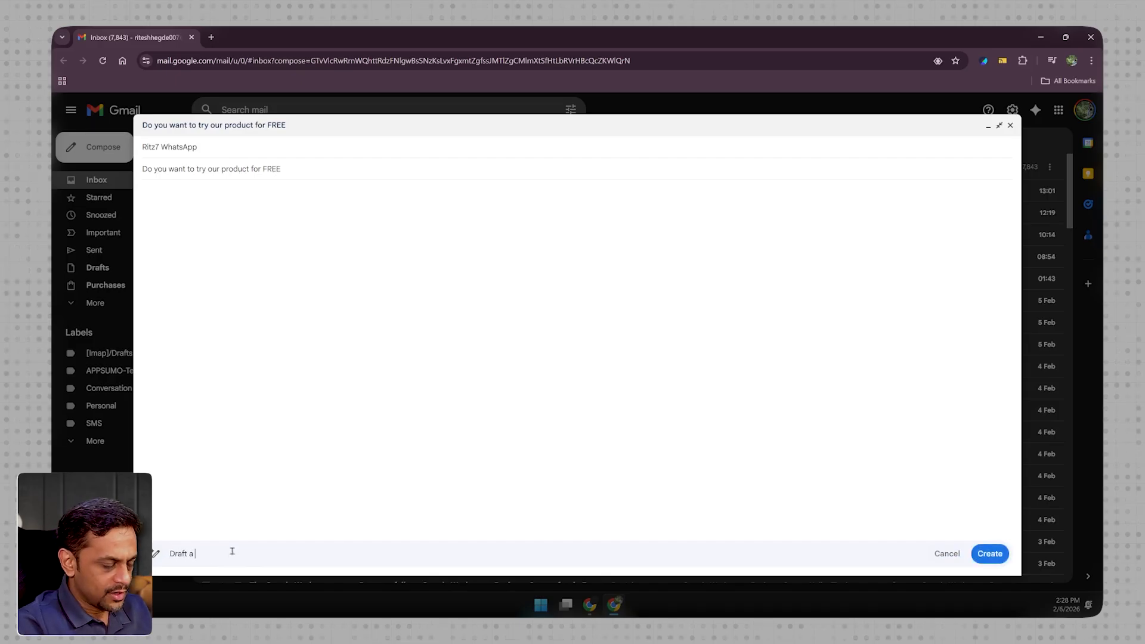
text( promotional )
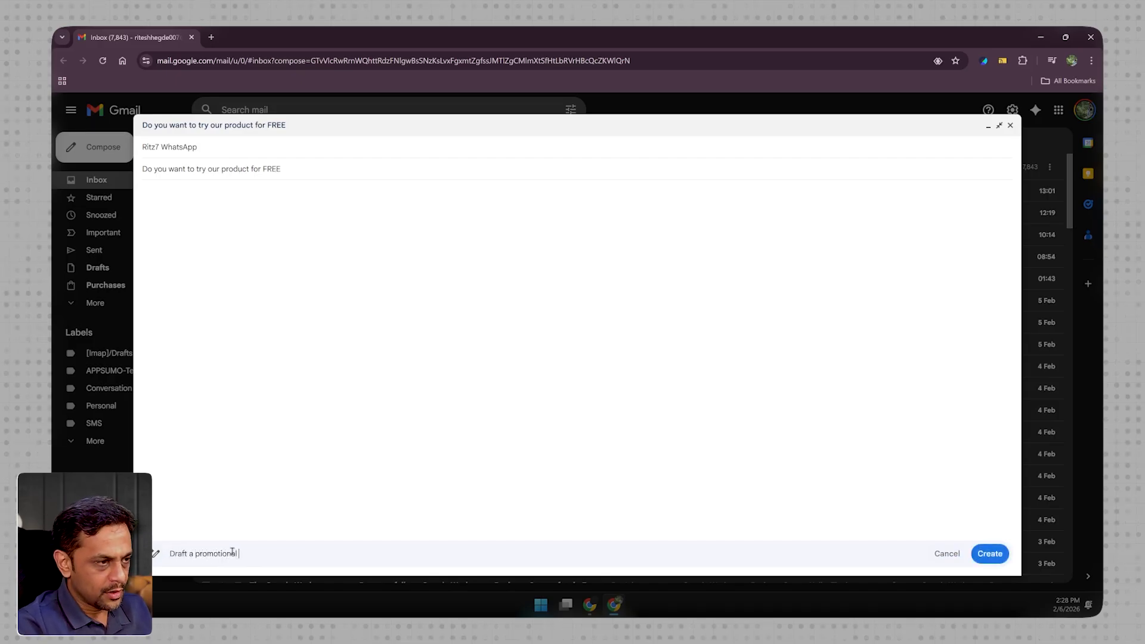
text(email for checking if the user w)
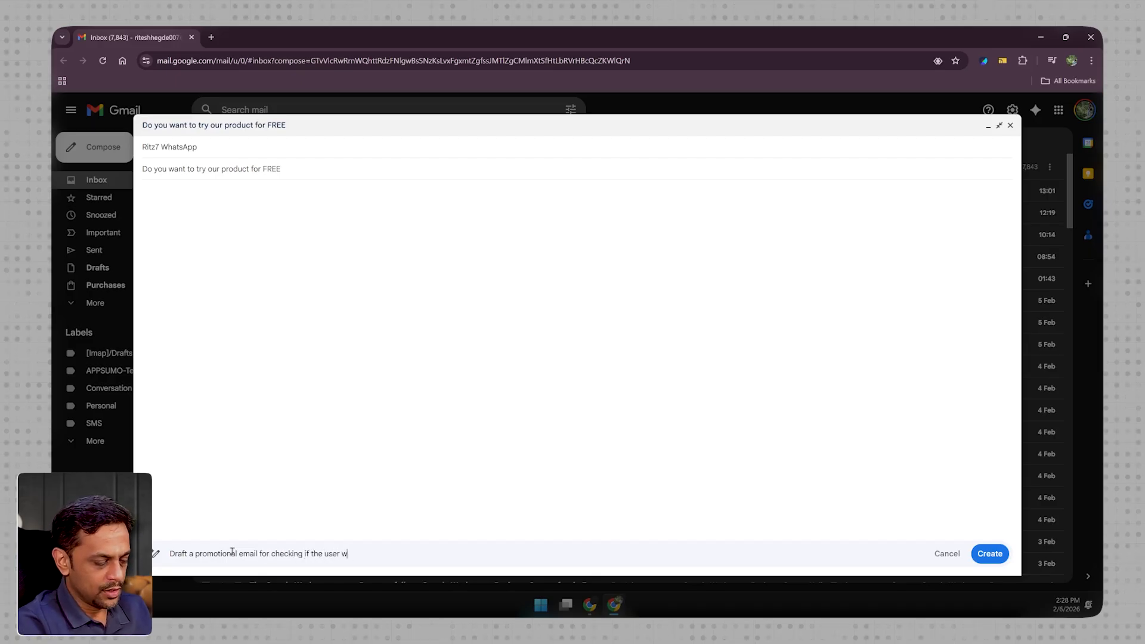
text(ould be intere)
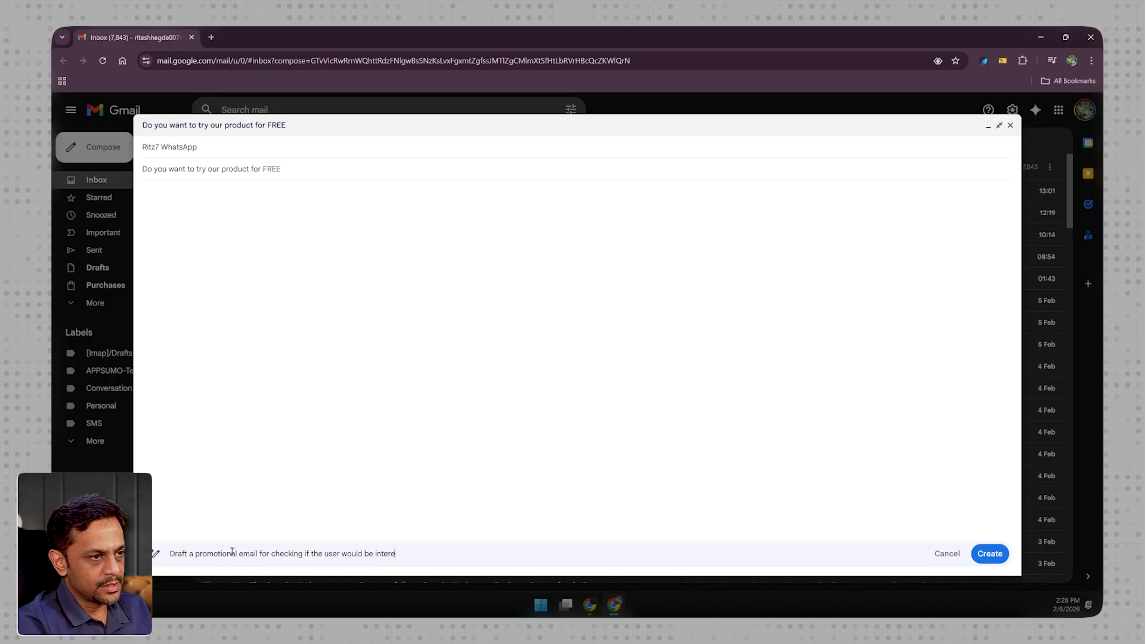
text(sted to test our)
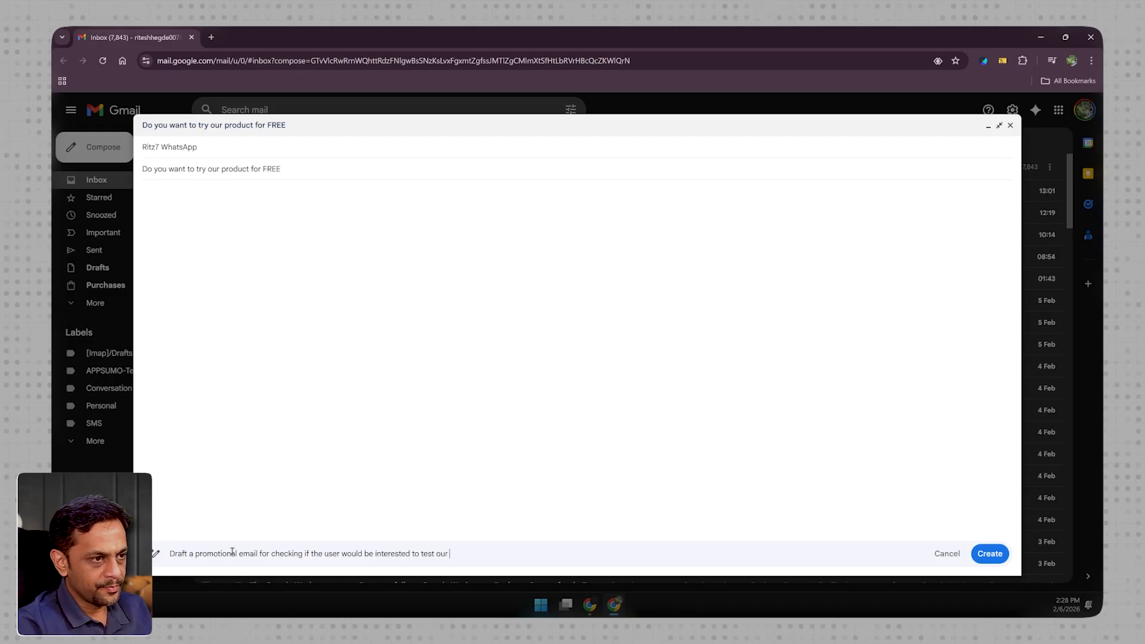
text( platform.)
click(991, 554)
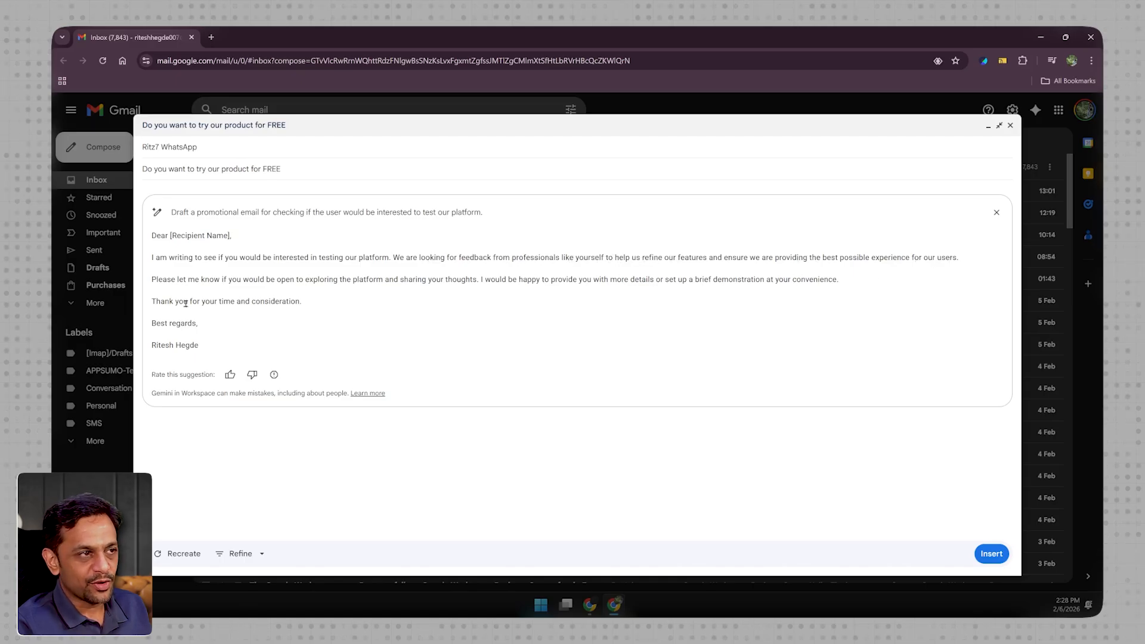
- Regenerate the draft with "- make it look more promotional" added to the prompt and insert it into the email
click(196, 211)
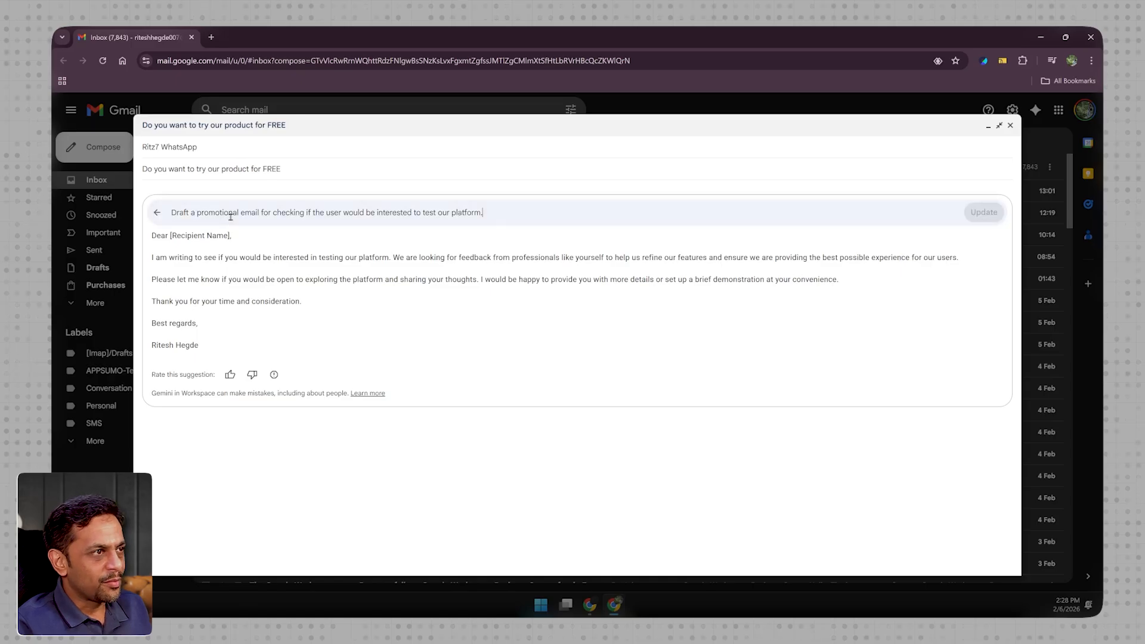
text(- make it look)
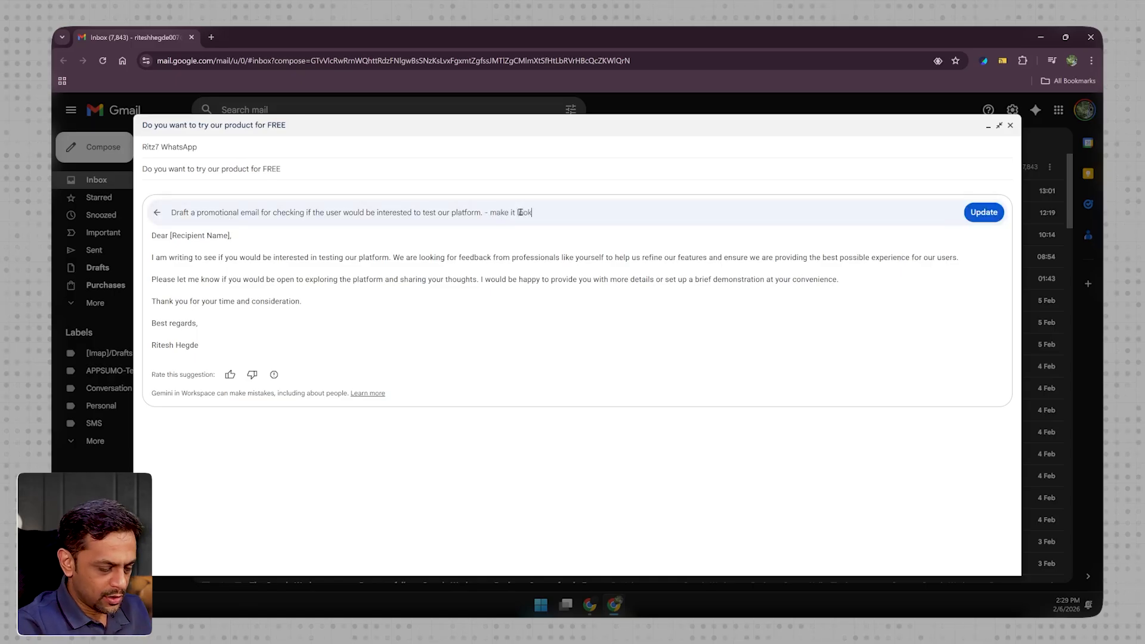
text( more promotiuonal)
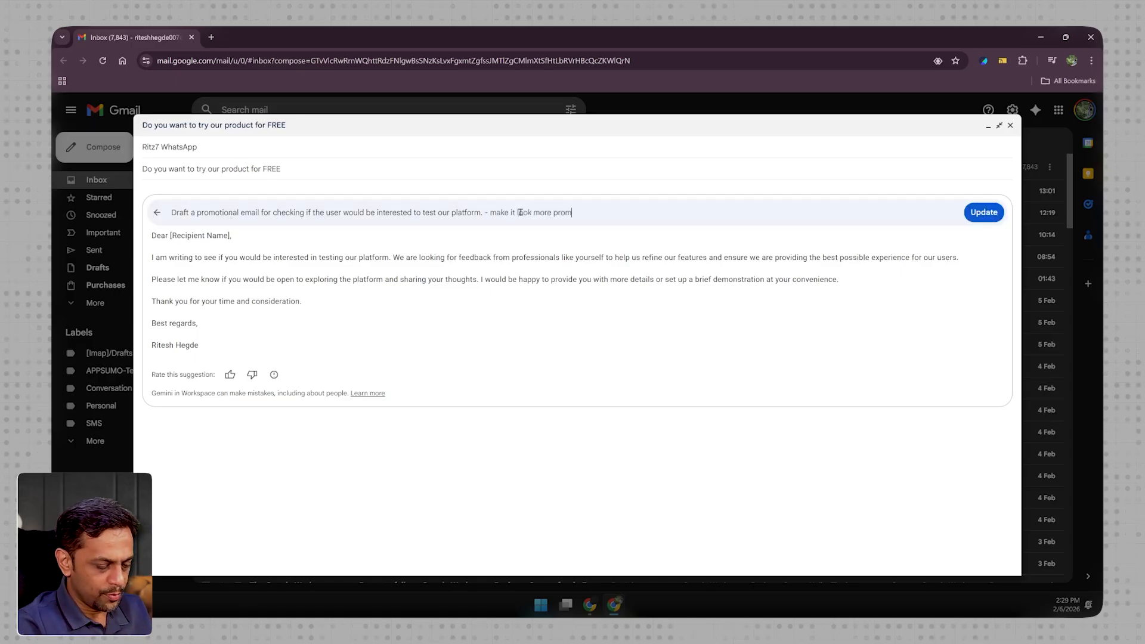
key(Return)
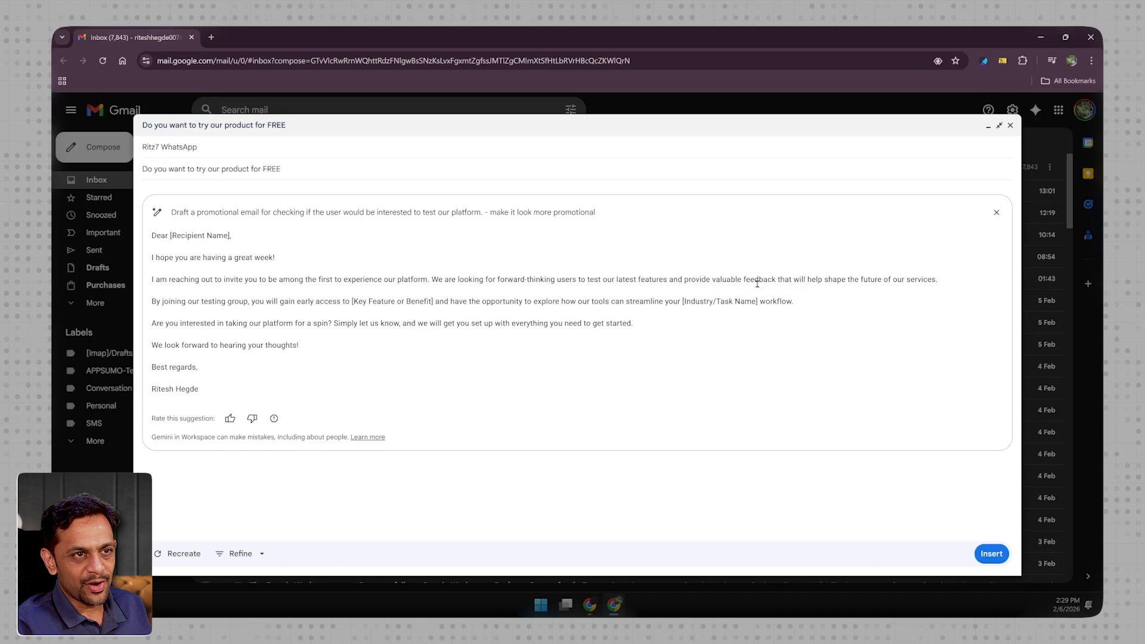
click(991, 554)
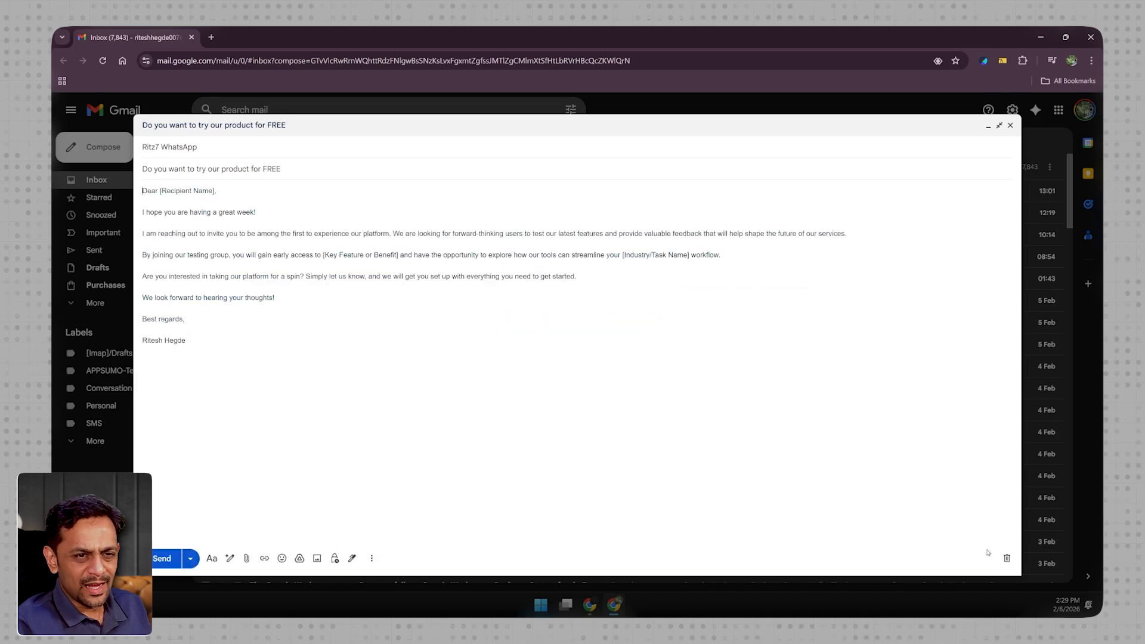
- Address the promotional email's greeting to "User", edit the sender's name in the sign-off, and send the email
click(218, 192)
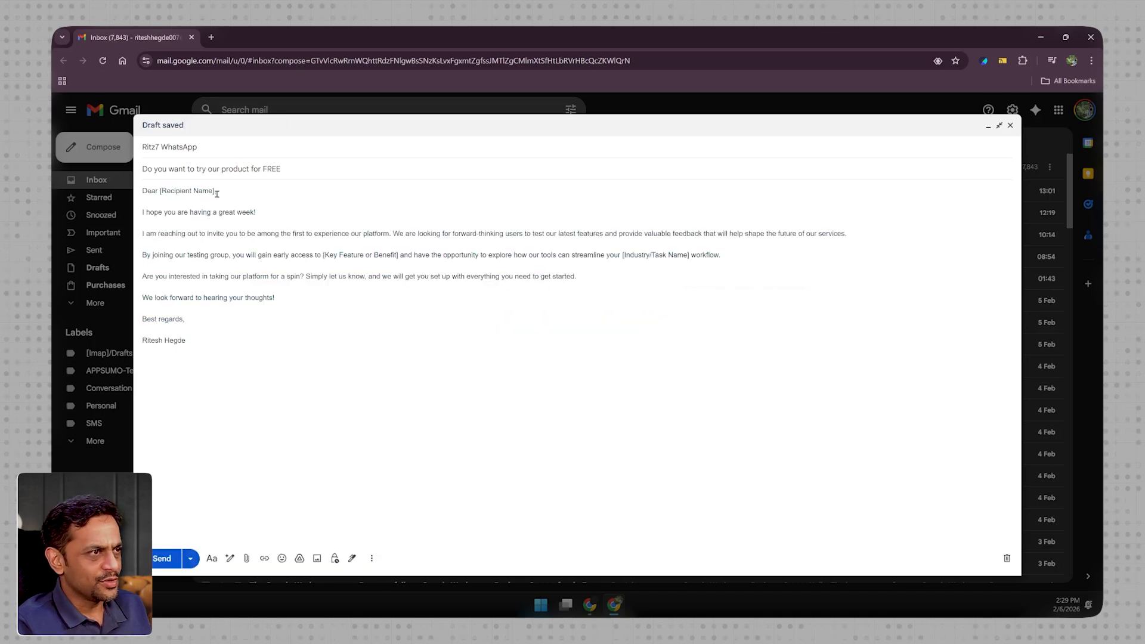
key(BackSpace)
key(BackSpace)
key(BackSpace)
key(BackSpace)
key(BackSpace)
key(BackSpace)
key(BackSpace)
key(BackSpace)
key(BackSpace)
key(BackSpace)
key(BackSpace)
key(BackSpace)
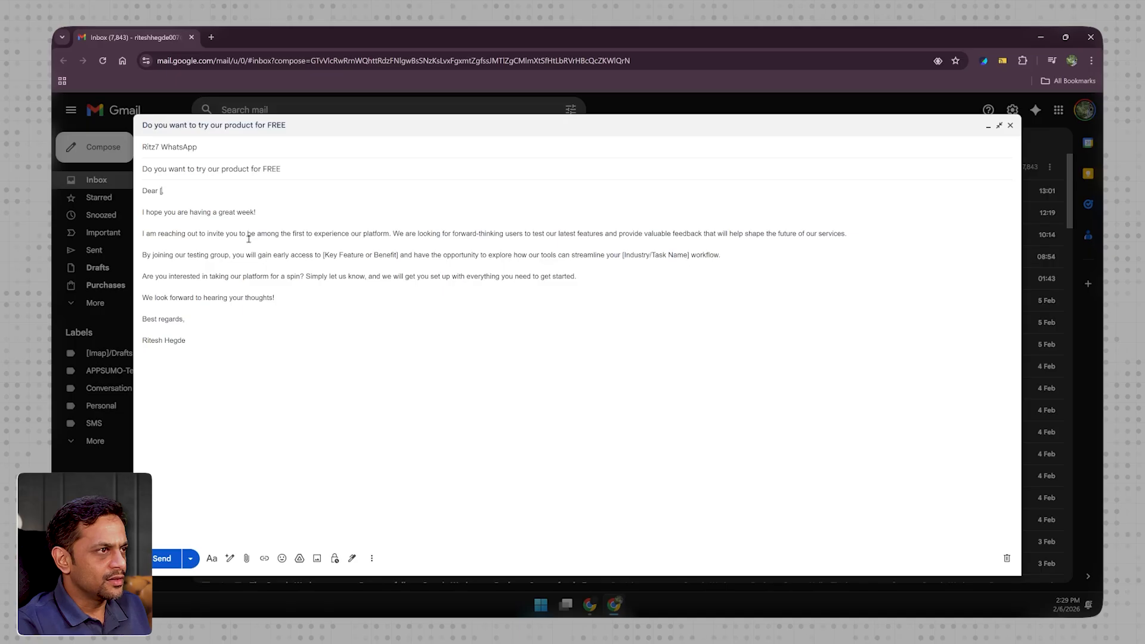
text(User)
click(214, 341)
key(BackSpace)
key(BackSpace)
key(BackSpace)
key(BackSpace)
key(BackSpace)
key(BackSpace)
key(BackSpace)
key(BackSpace)
key(BackSpace)
key(BackSpace)
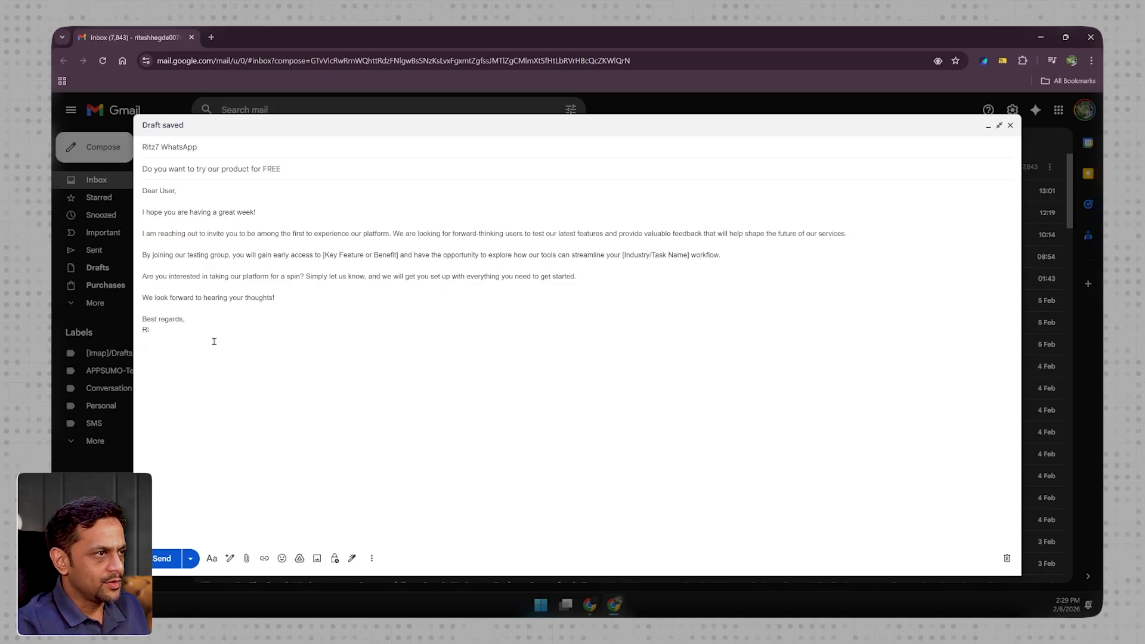
click(164, 559)
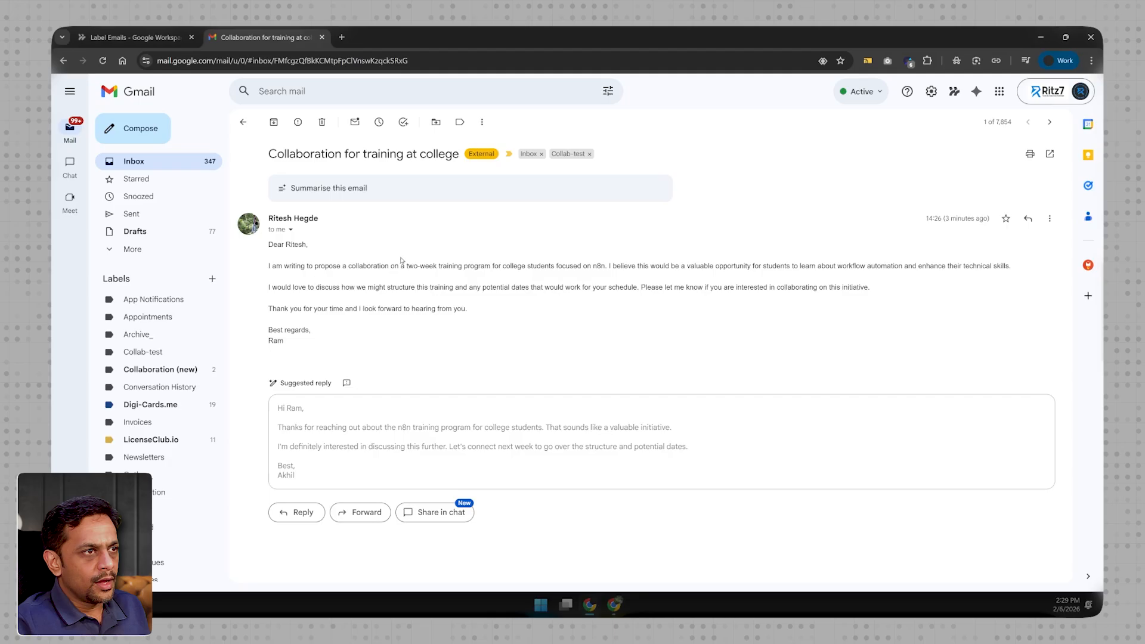
- Refresh the Label Emails flow's activity log in Workspace Studio and expand the latest run to check the applied label
click(128, 37)
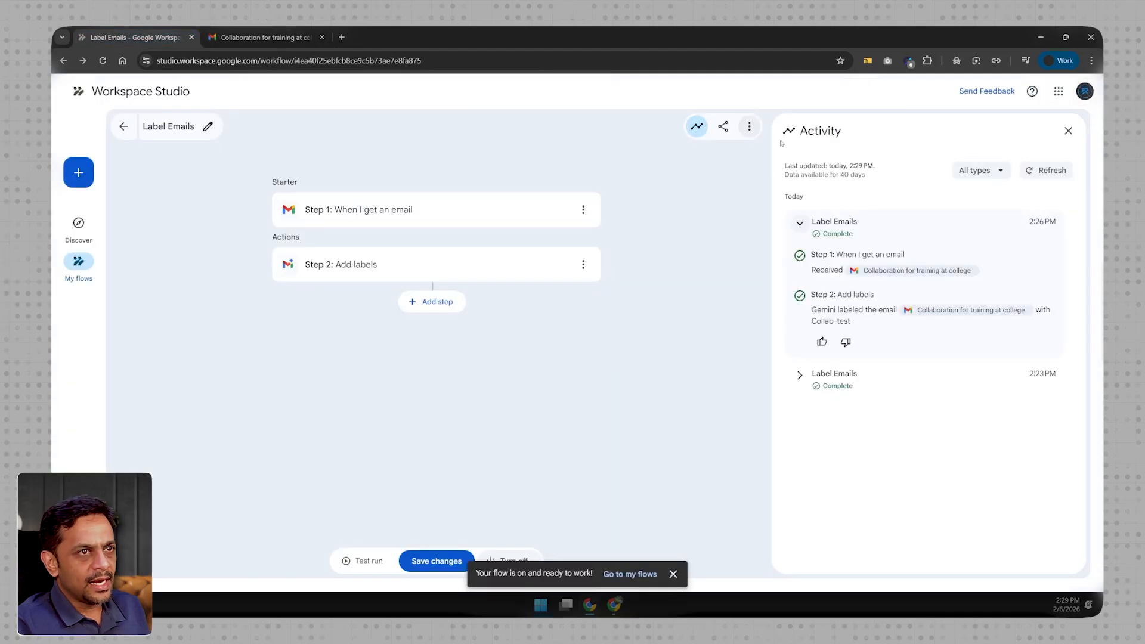
click(1037, 171)
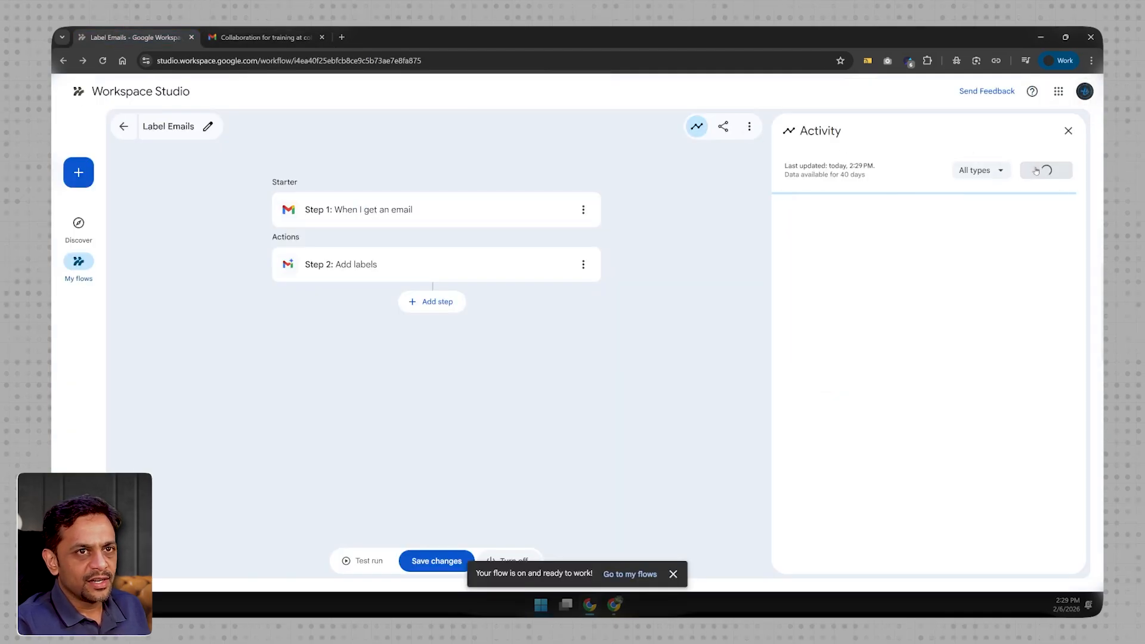
click(1027, 175)
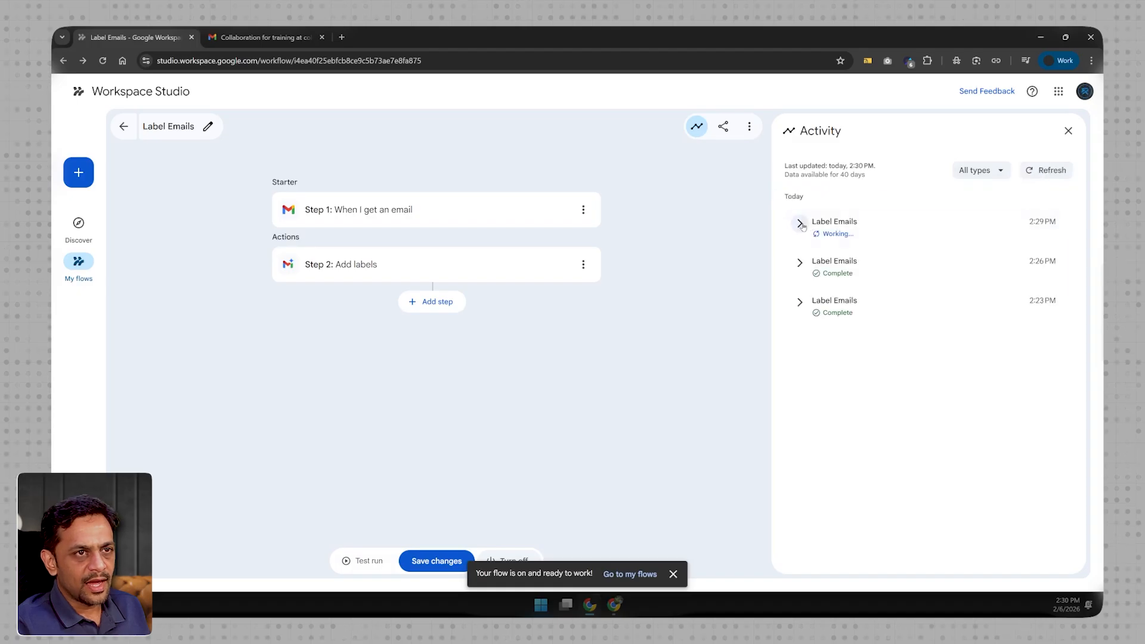
click(800, 223)
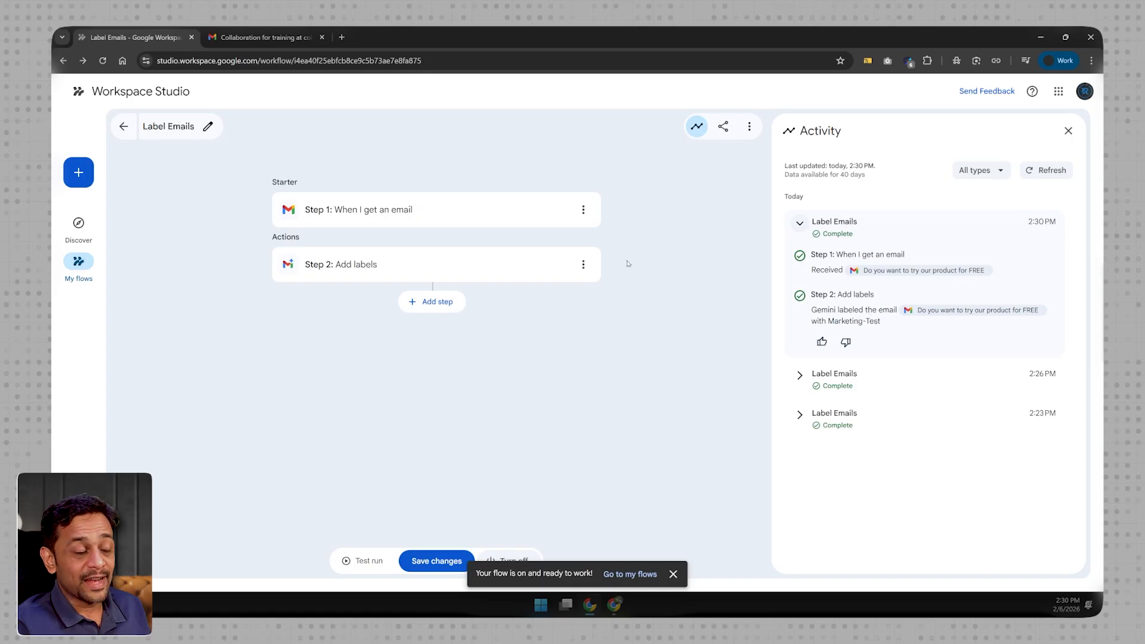
- Reload the receiving Gmail account and open the "Do you want to try our product for FREE" email under the Marketing-Test label
click(262, 37)
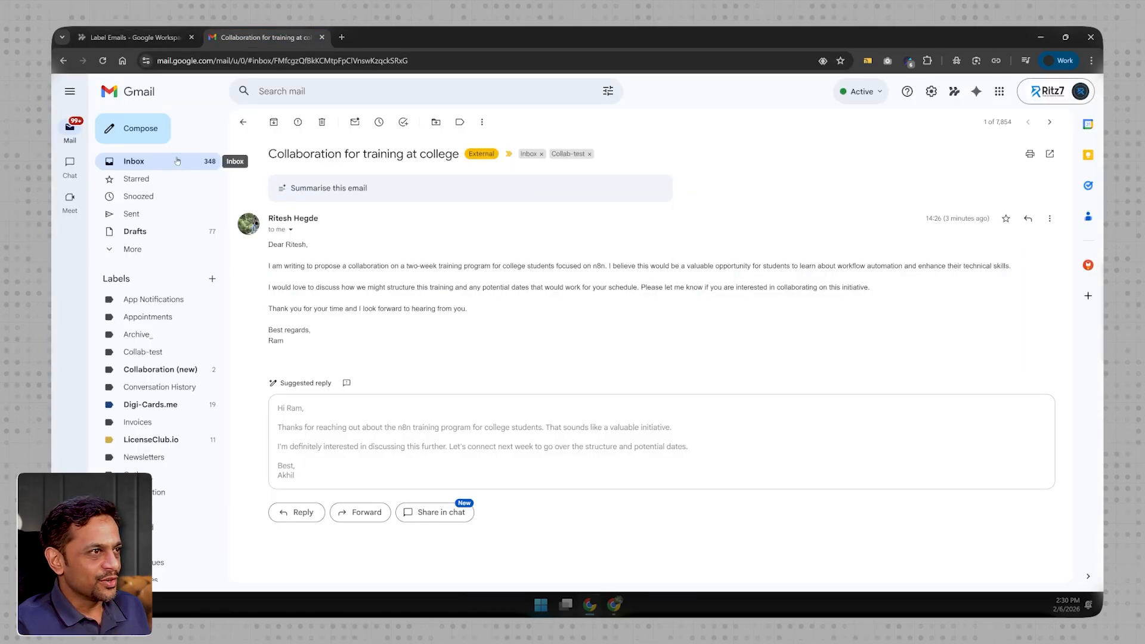
scroll(158, 325, down, 1)
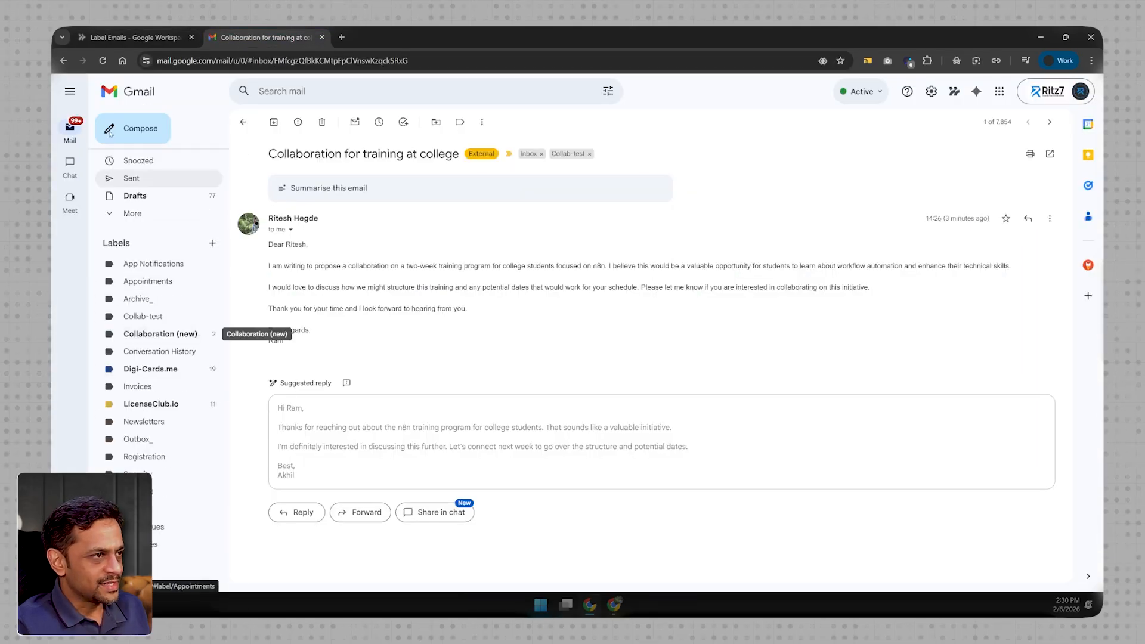
click(103, 61)
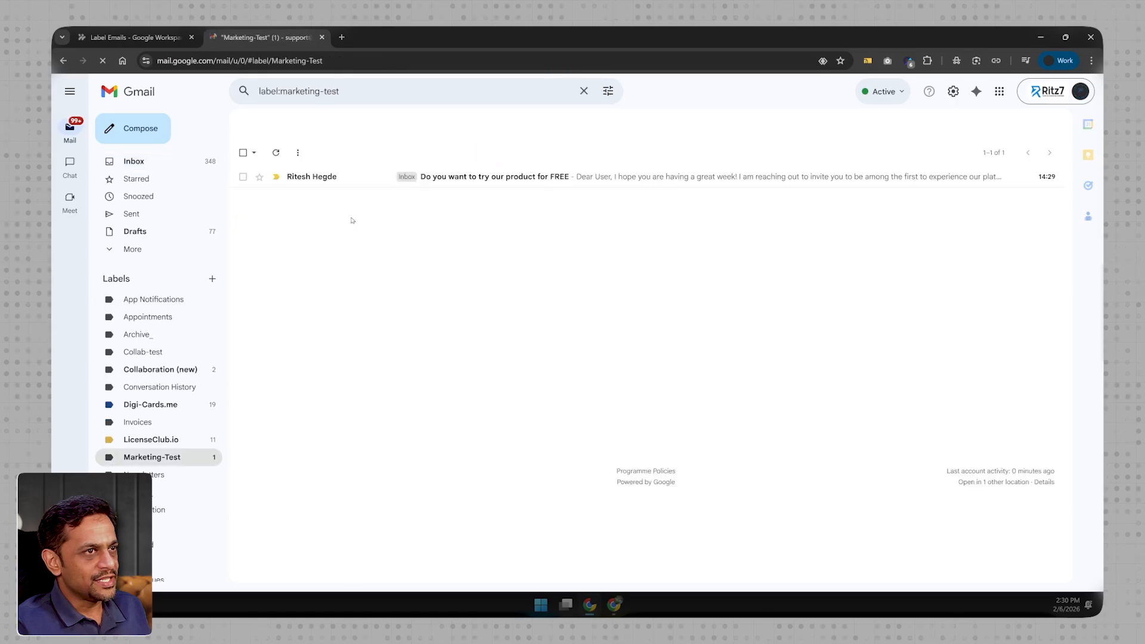
click(482, 177)
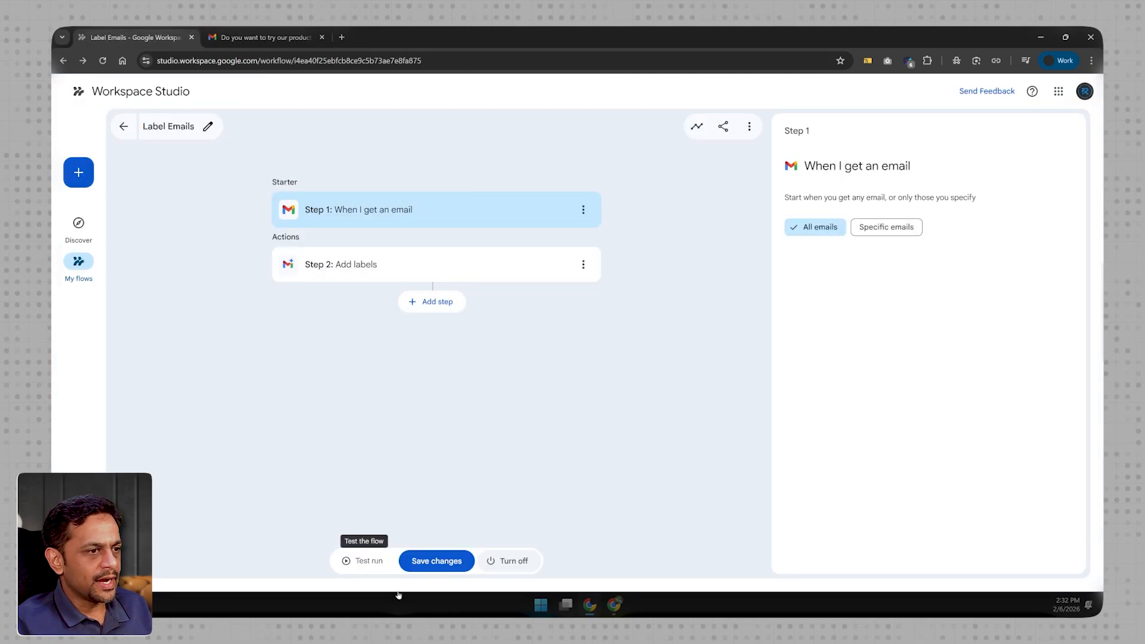
- Turn off the Label Emails flow in Workspace Studio and create a new flow named "Attachments to Drive"
click(506, 562)
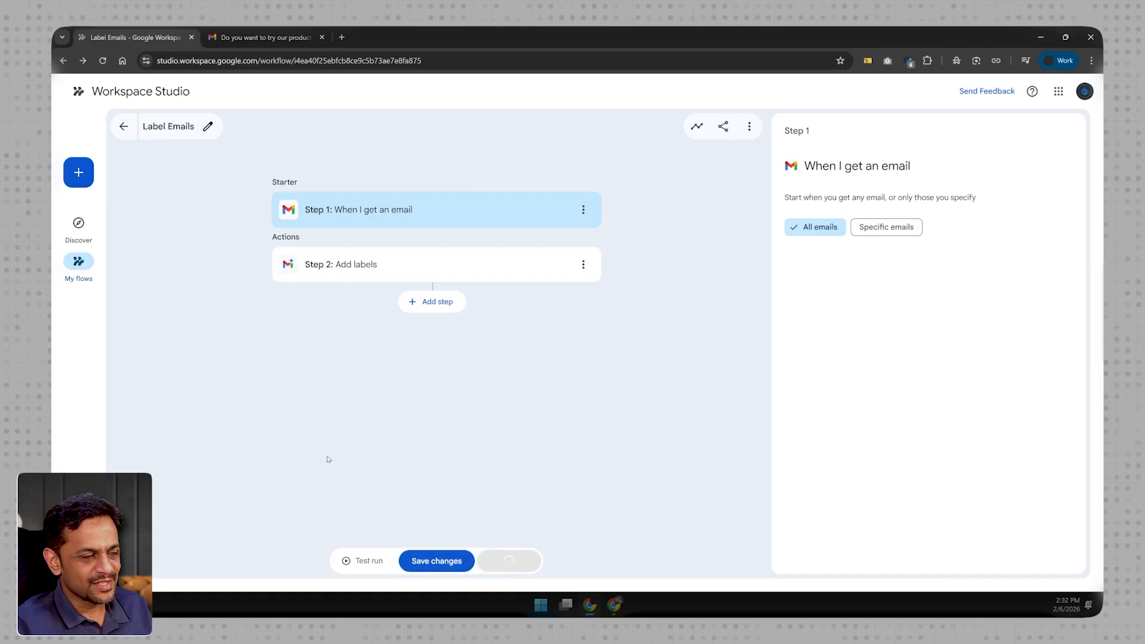
click(79, 173)
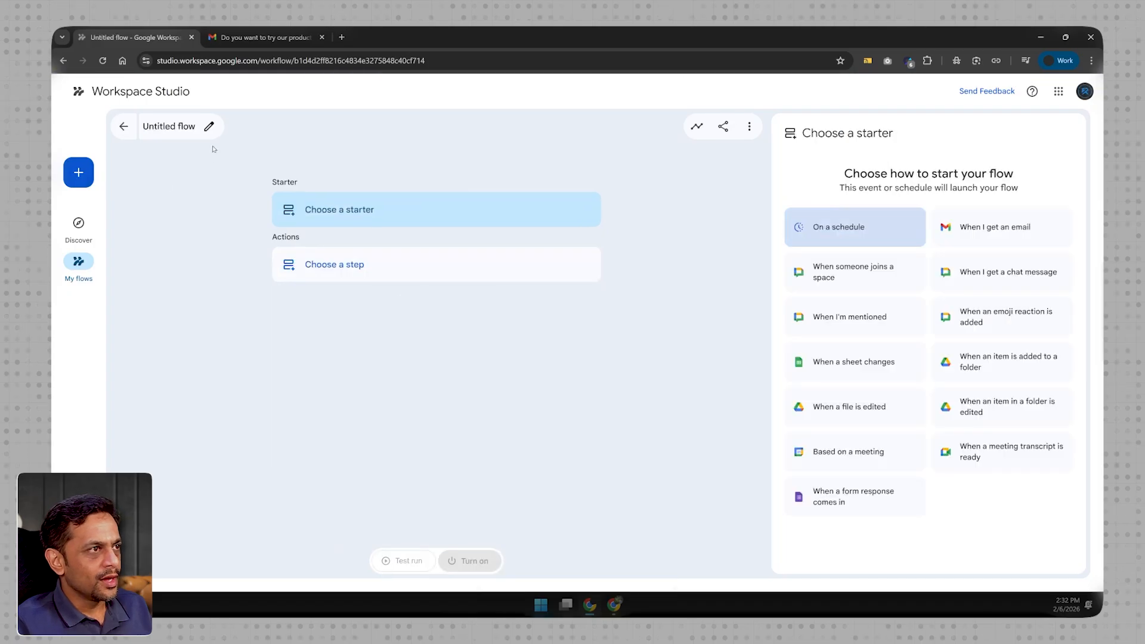
click(209, 126)
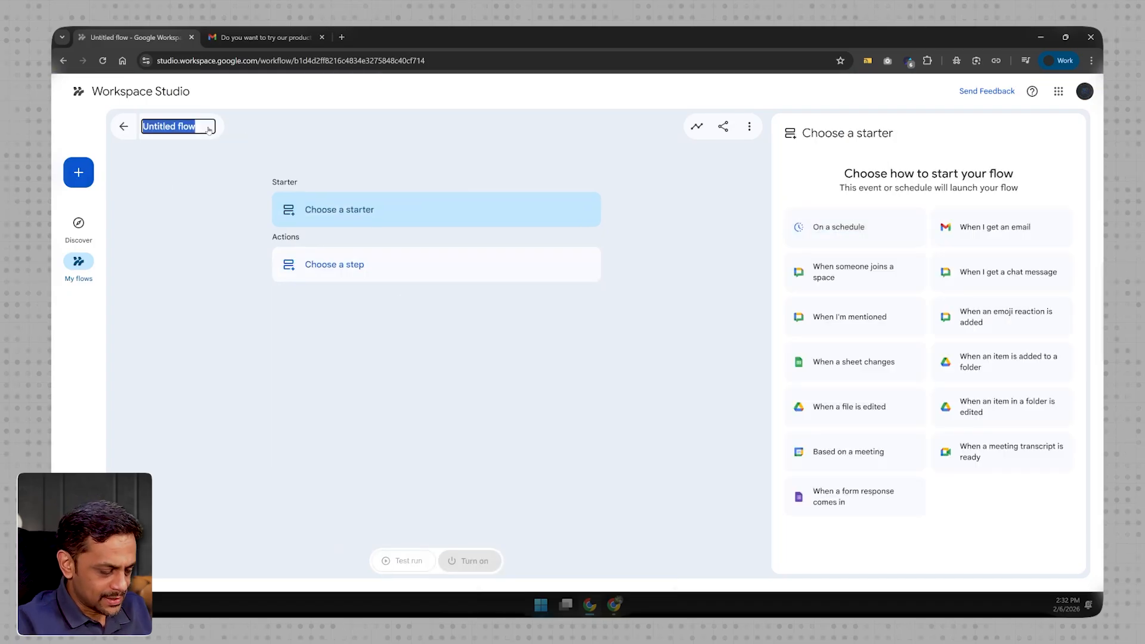
text(Attachments )
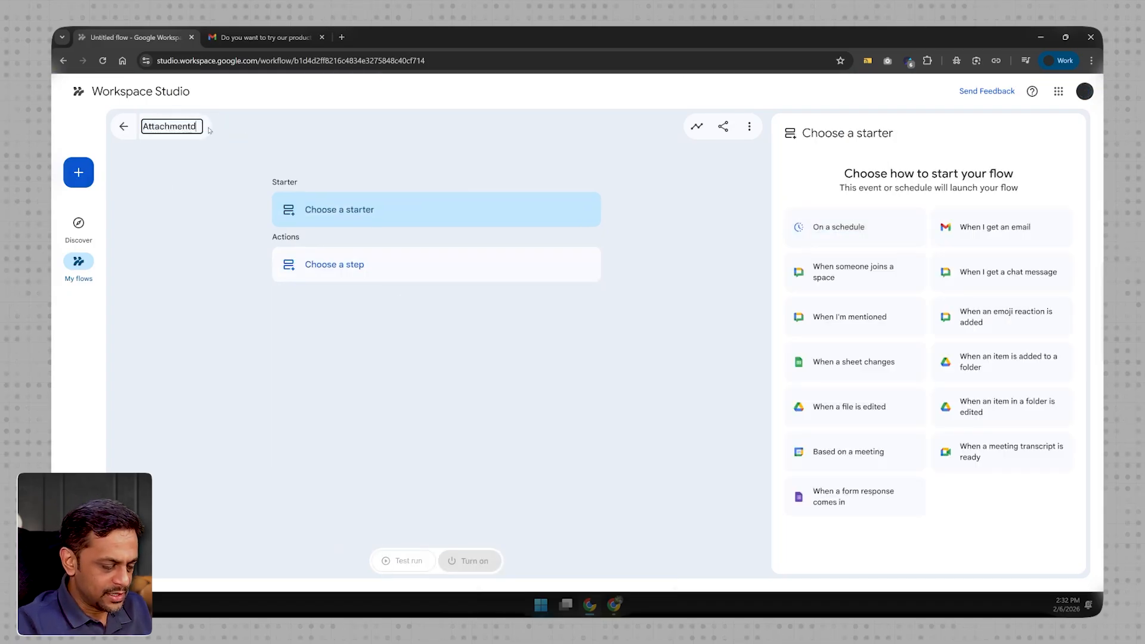
text(to Drive)
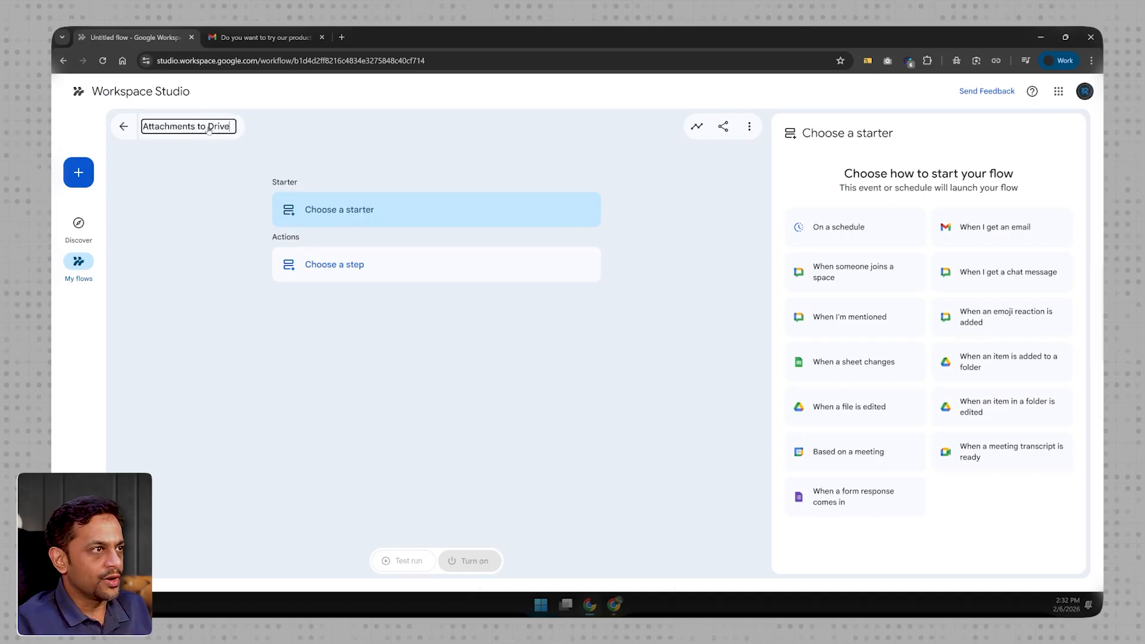
key(Return)
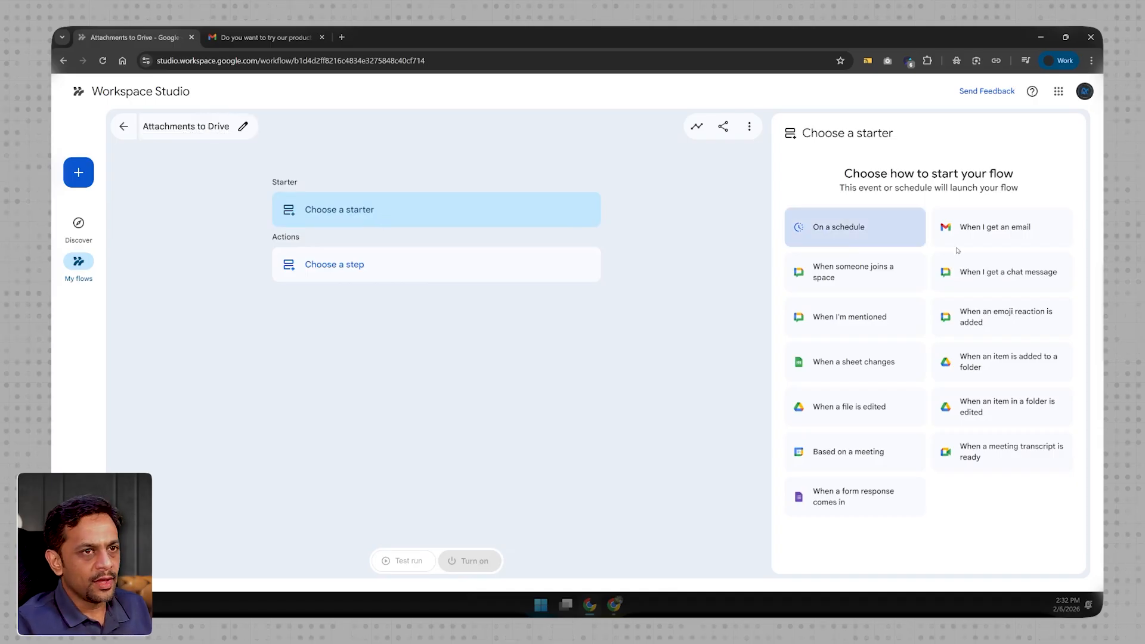
- Set the flow's starter to "When I get an email", limited to specific emails that have an attachment
click(1008, 231)
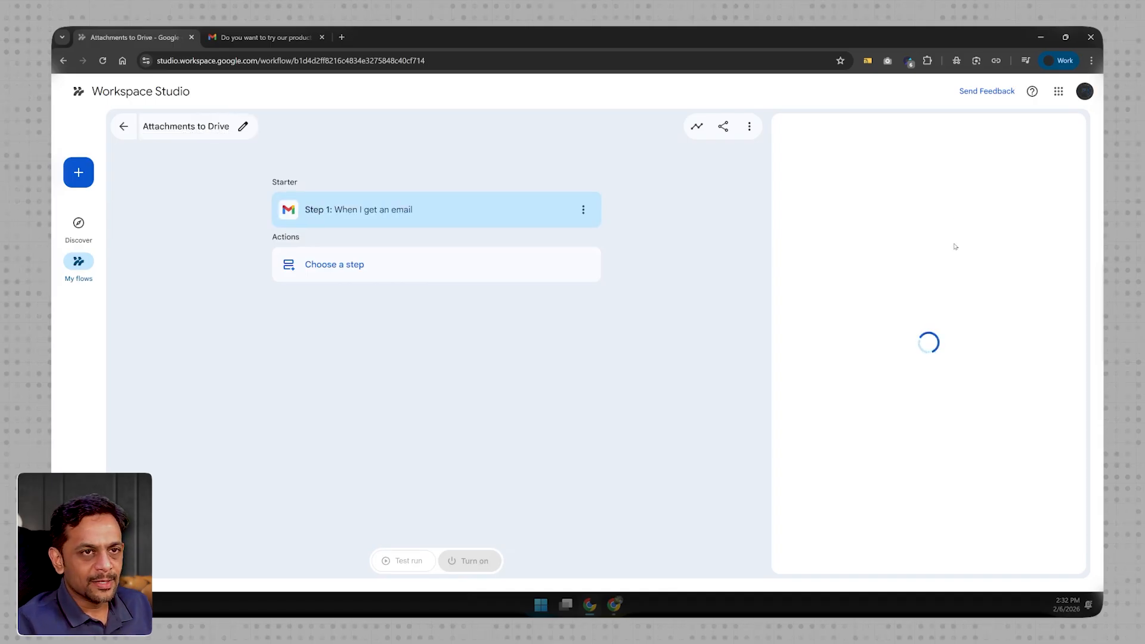
click(889, 229)
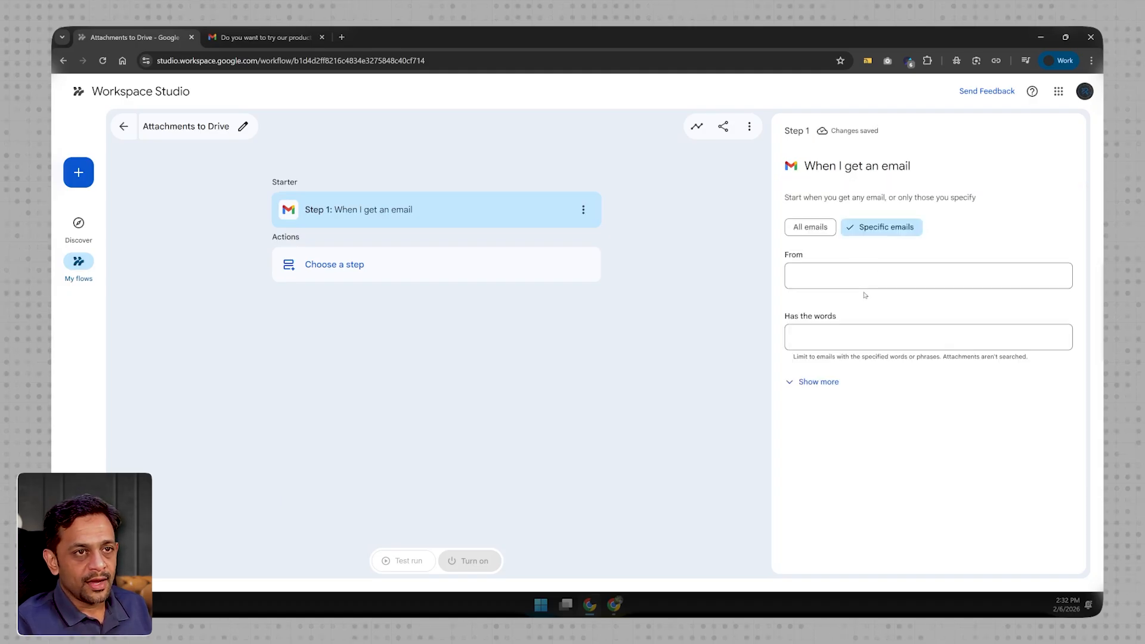
click(815, 383)
scroll(816, 392, down, 3)
scroll(815, 392, down, 1)
click(833, 383)
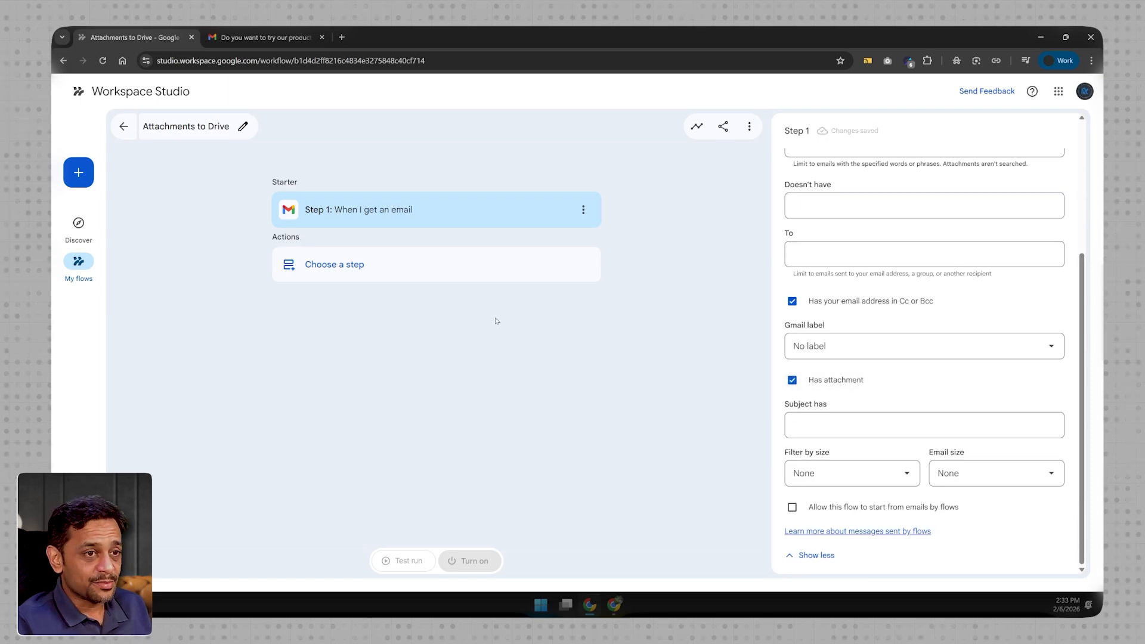
- Review the actions available for the flow's first action step, down to the Drive options
click(349, 264)
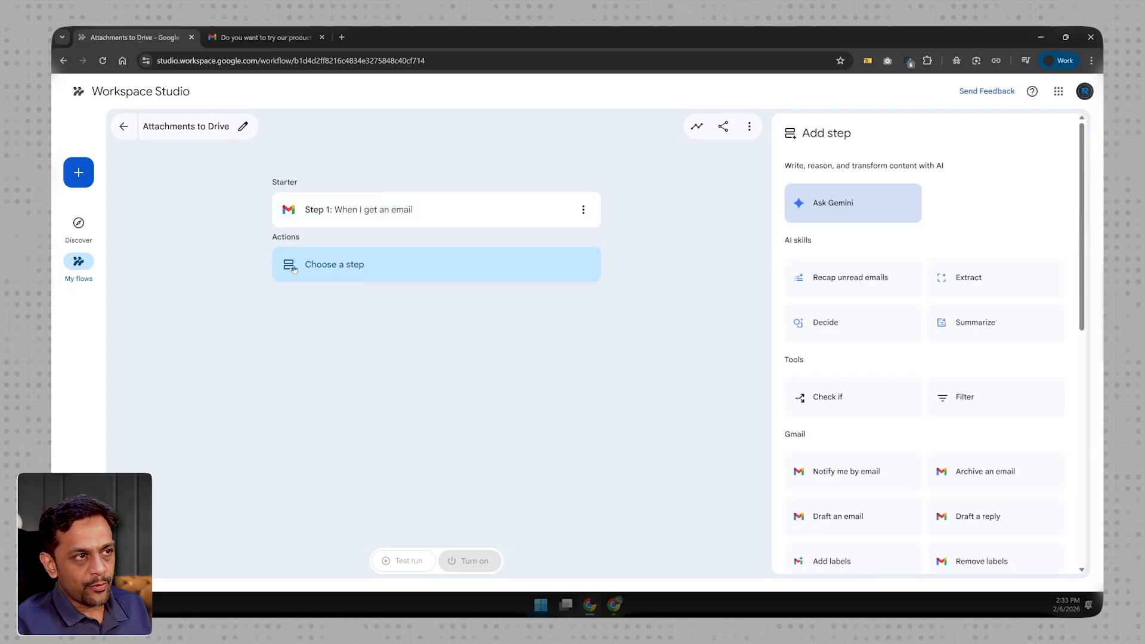
scroll(923, 396, down, 5)
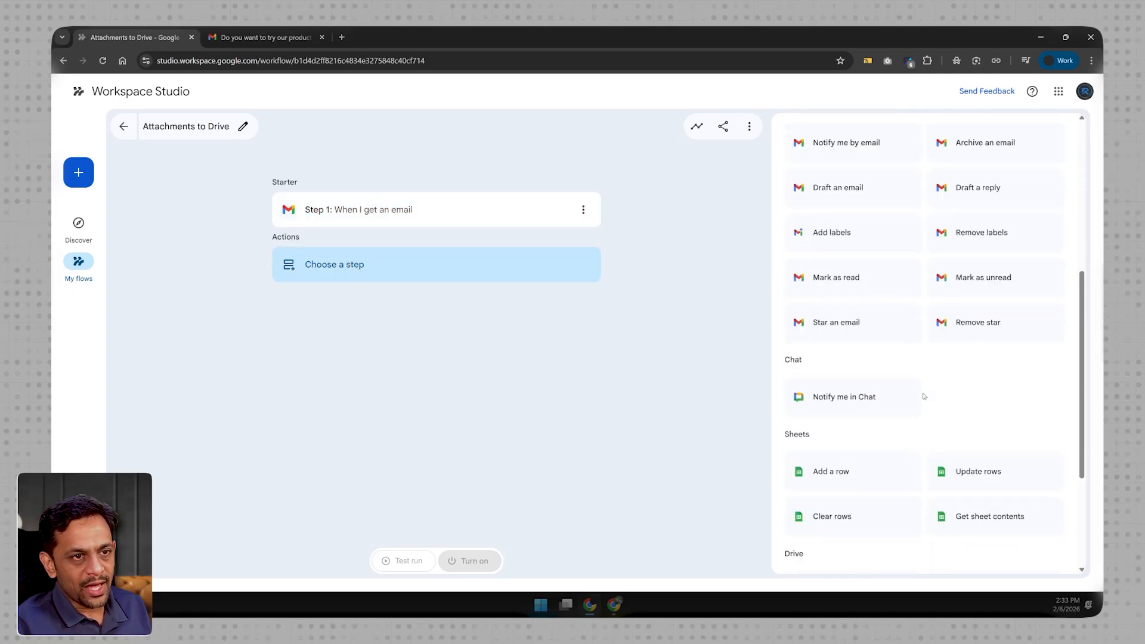
scroll(930, 405, down, 3)
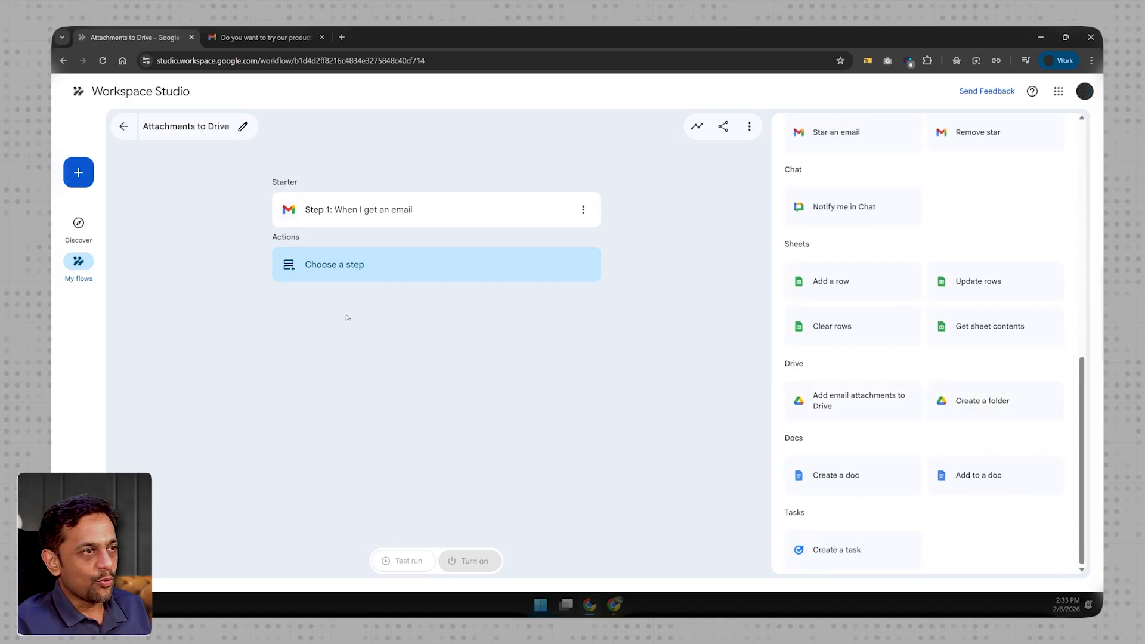
- In Google Drive, create a folder named "Email_Attachments" inside the Google series folder and open it
click(341, 37)
text(driv)
key(Return)
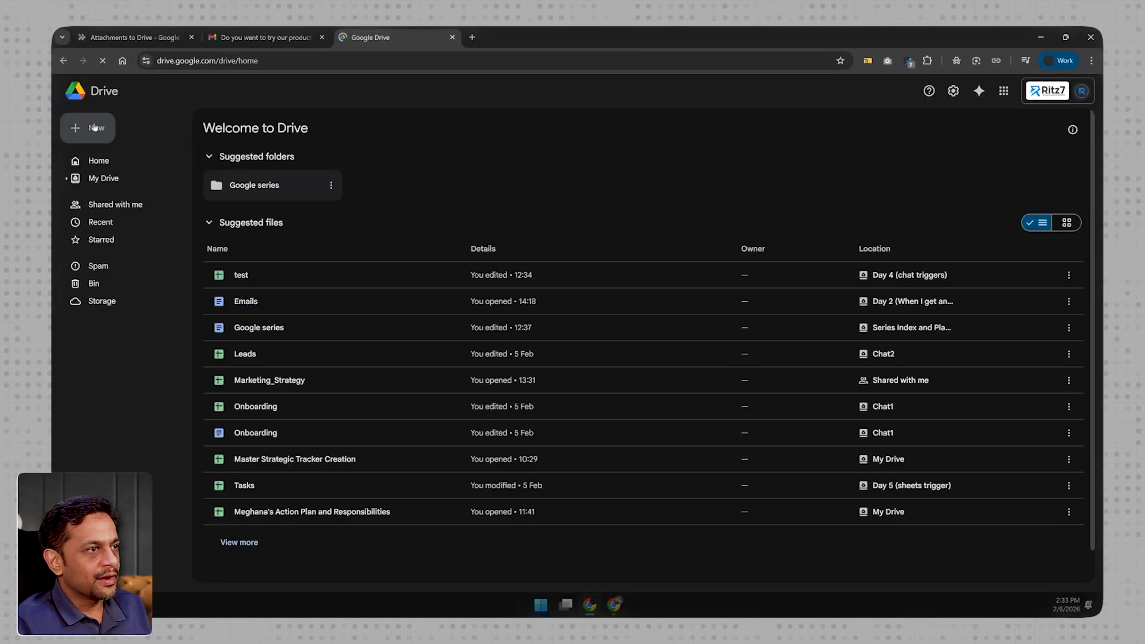
double_click(250, 185)
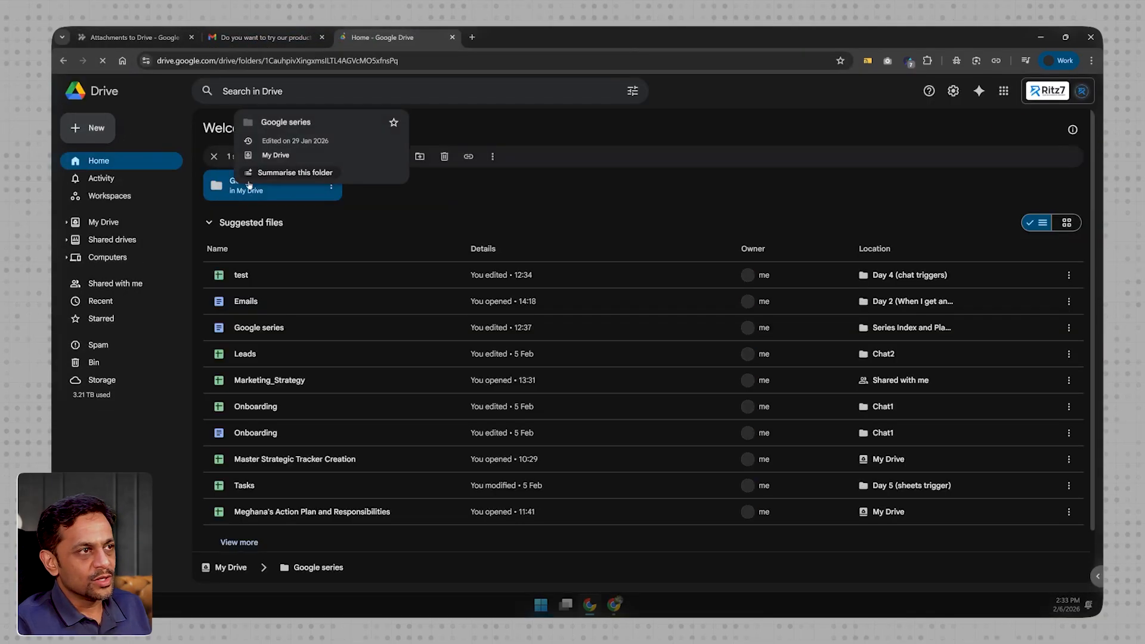
click(110, 126)
click(116, 122)
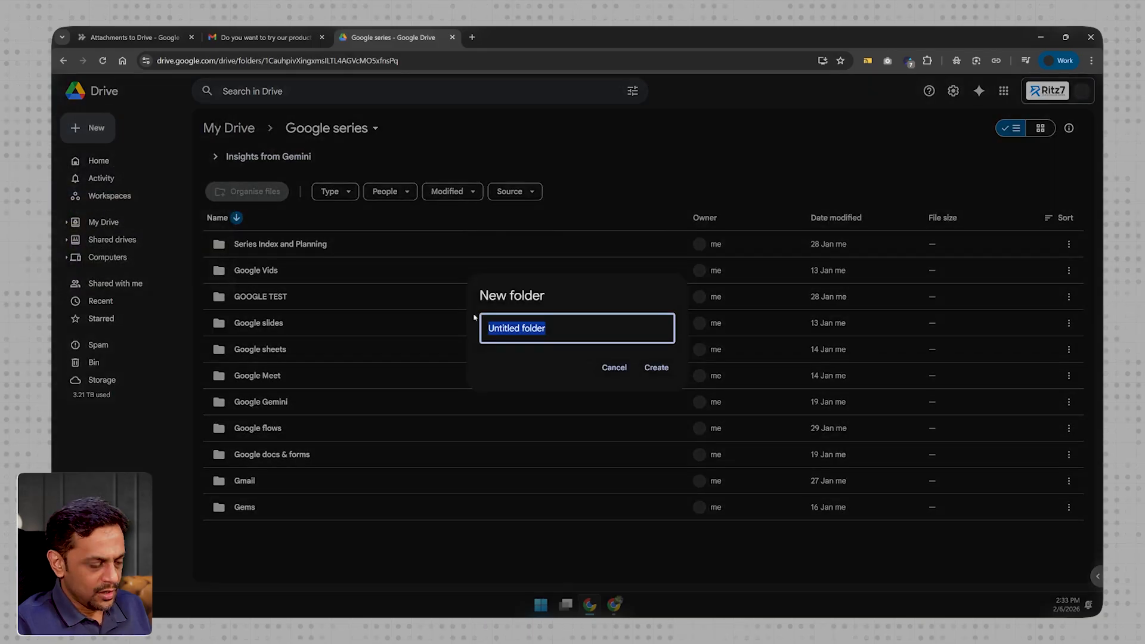
text(Email_Attachments)
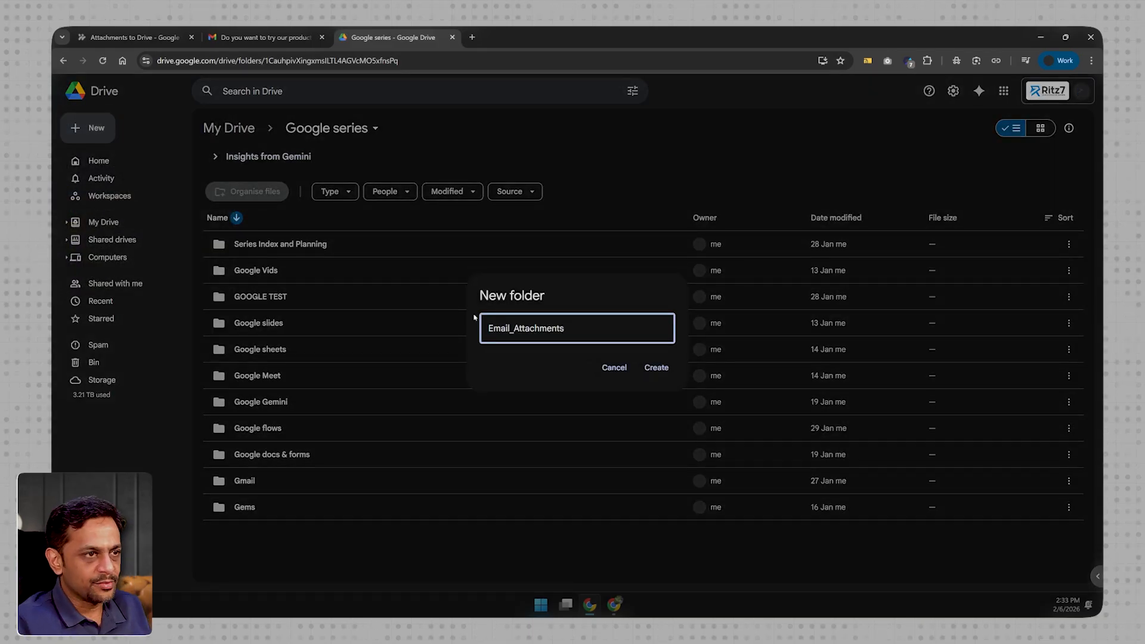
click(644, 370)
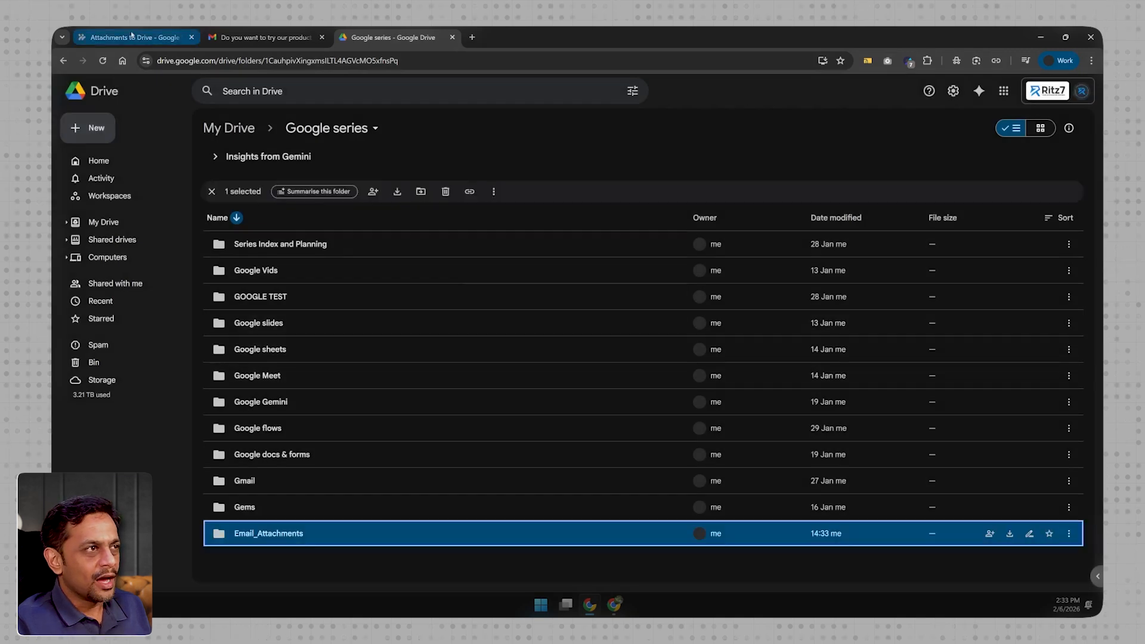
click(132, 37)
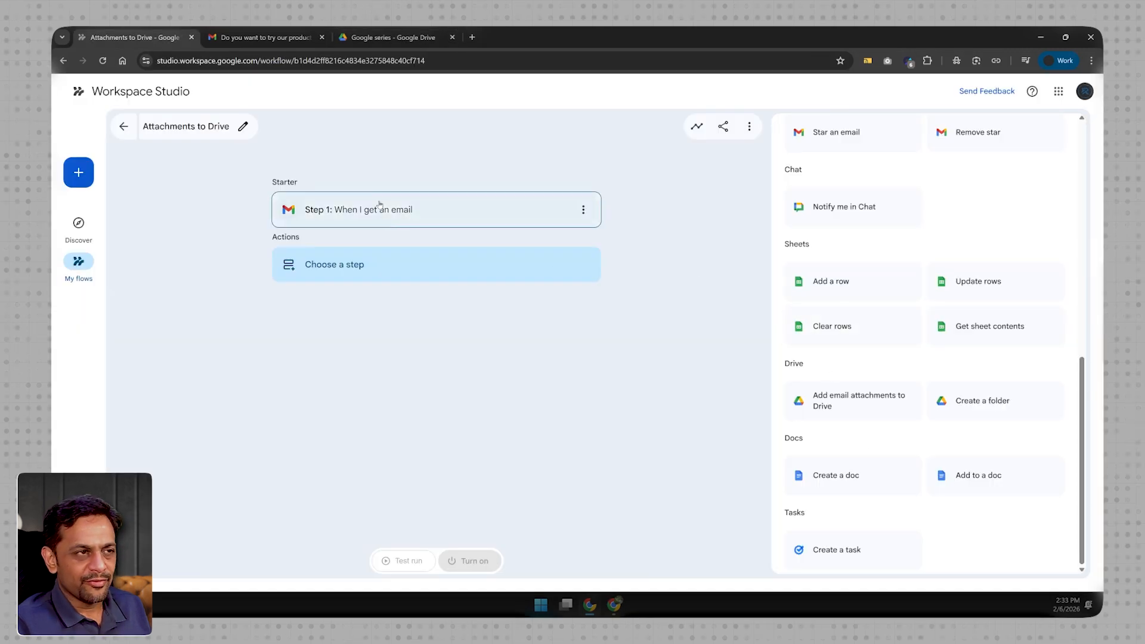
click(391, 37)
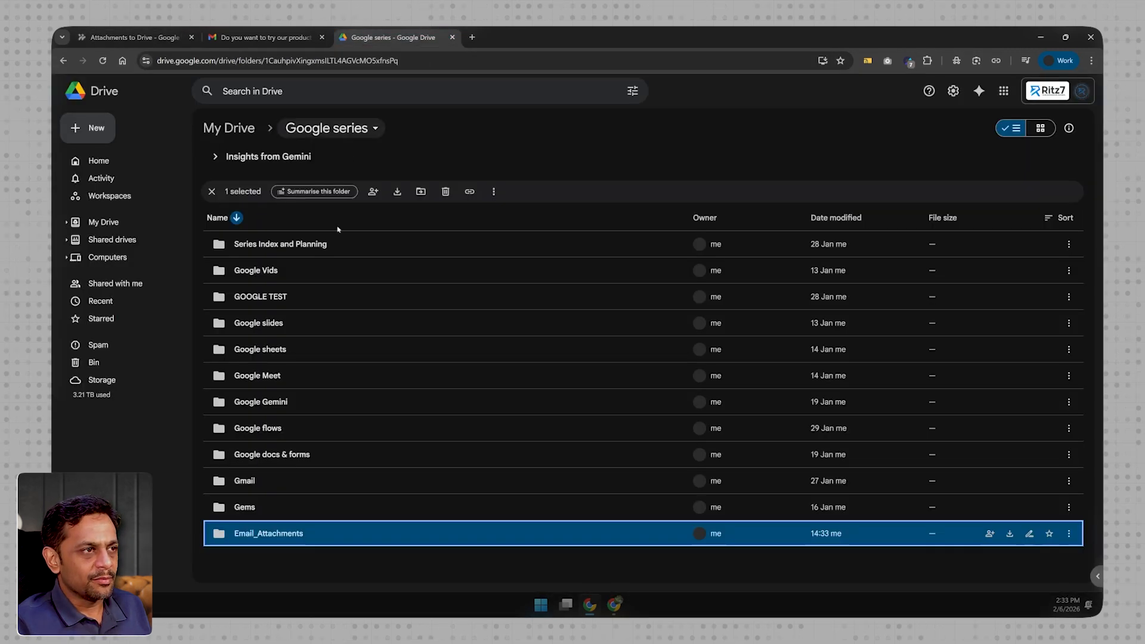
double_click(280, 536)
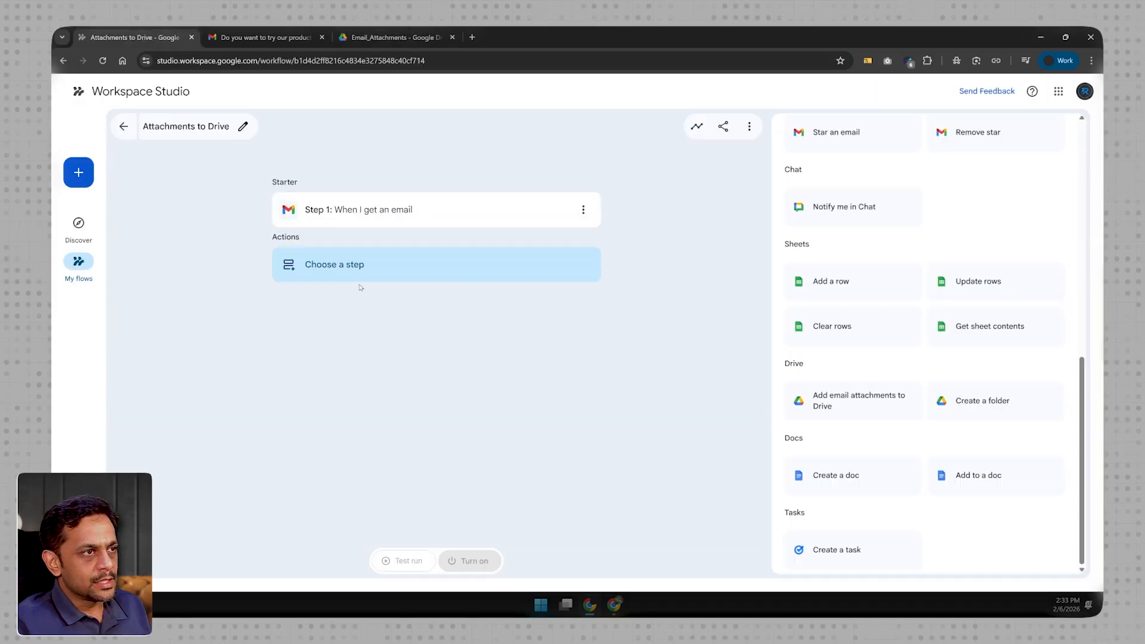
- Back in Workspace Studio, choose "Add email attachments to Drive" as the flow's first action
click(353, 268)
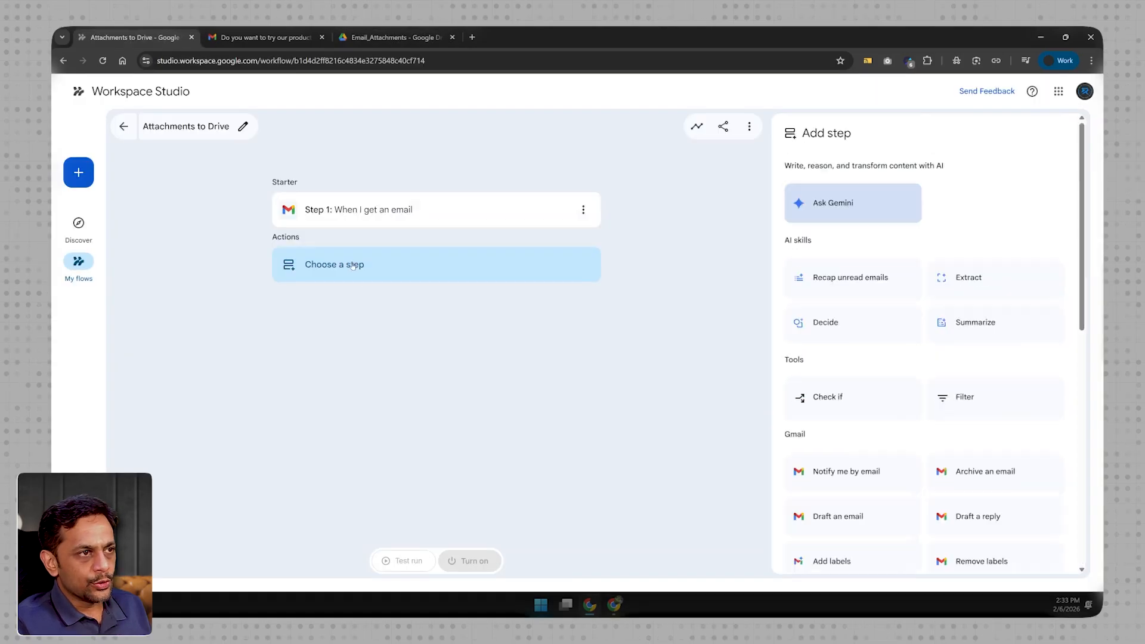
scroll(859, 455, down, 8)
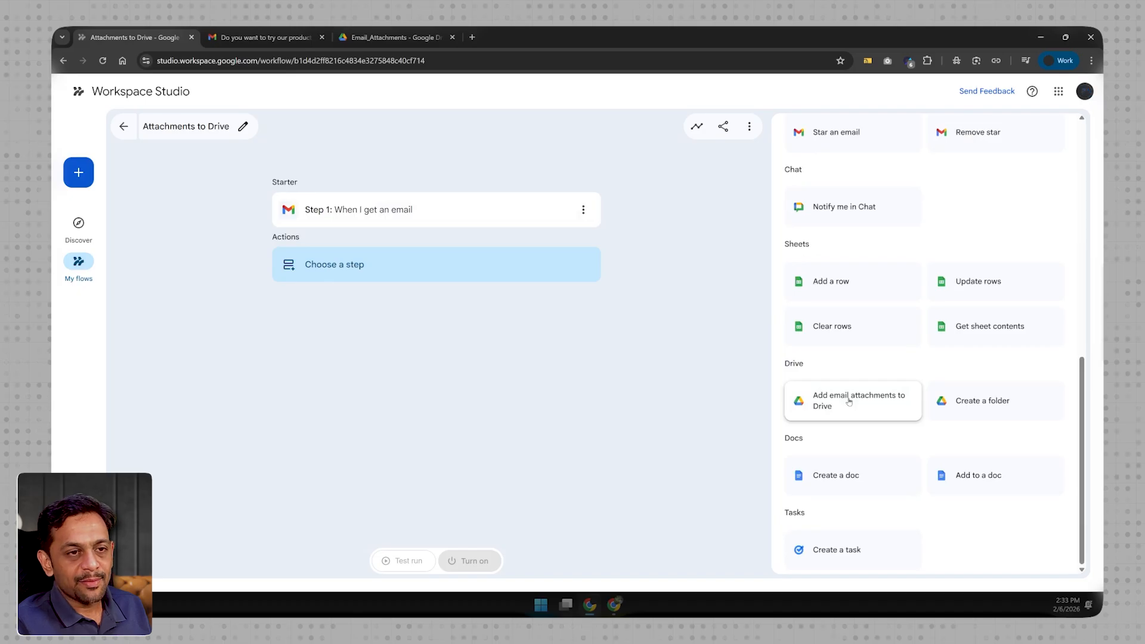
click(849, 402)
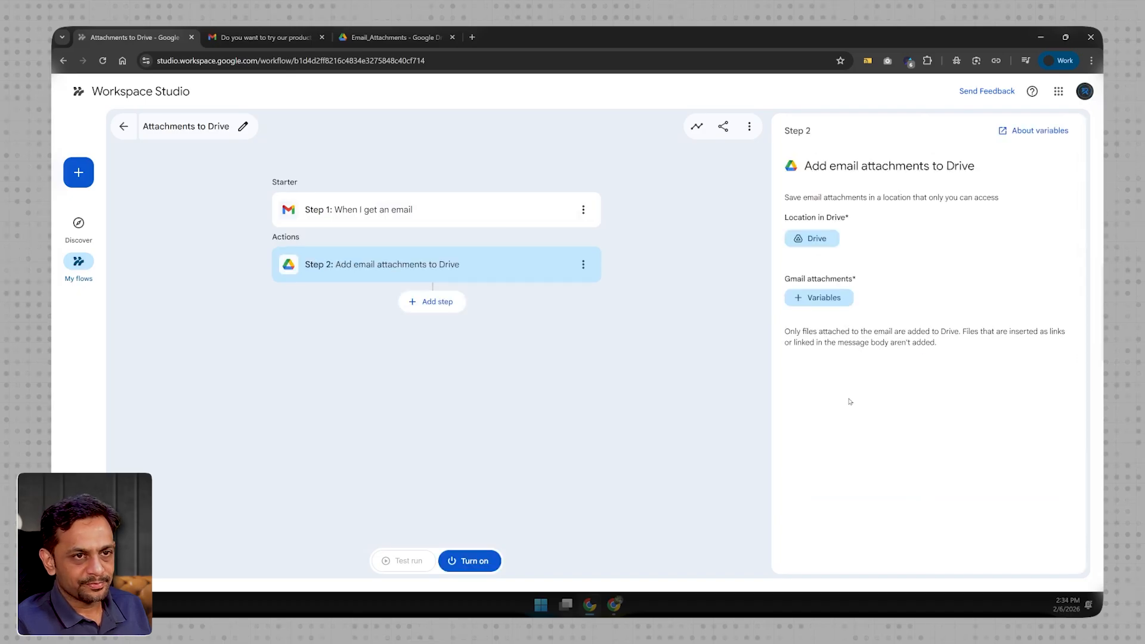
- Set the attachment step's Drive location to the Email_Attachments folder inside Google series
click(815, 242)
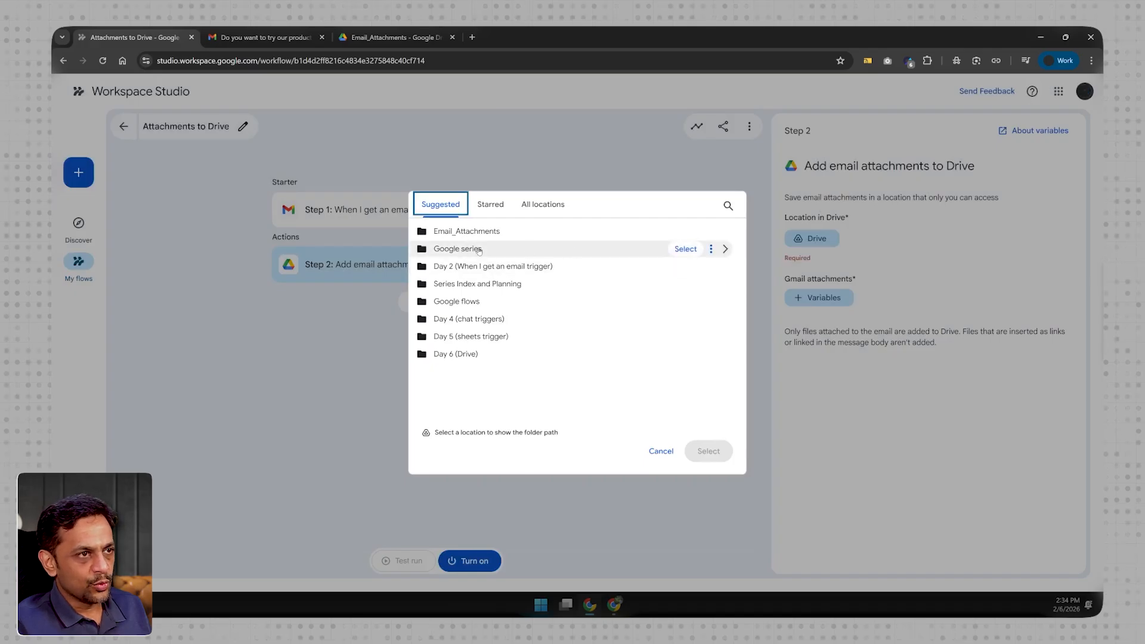
click(725, 249)
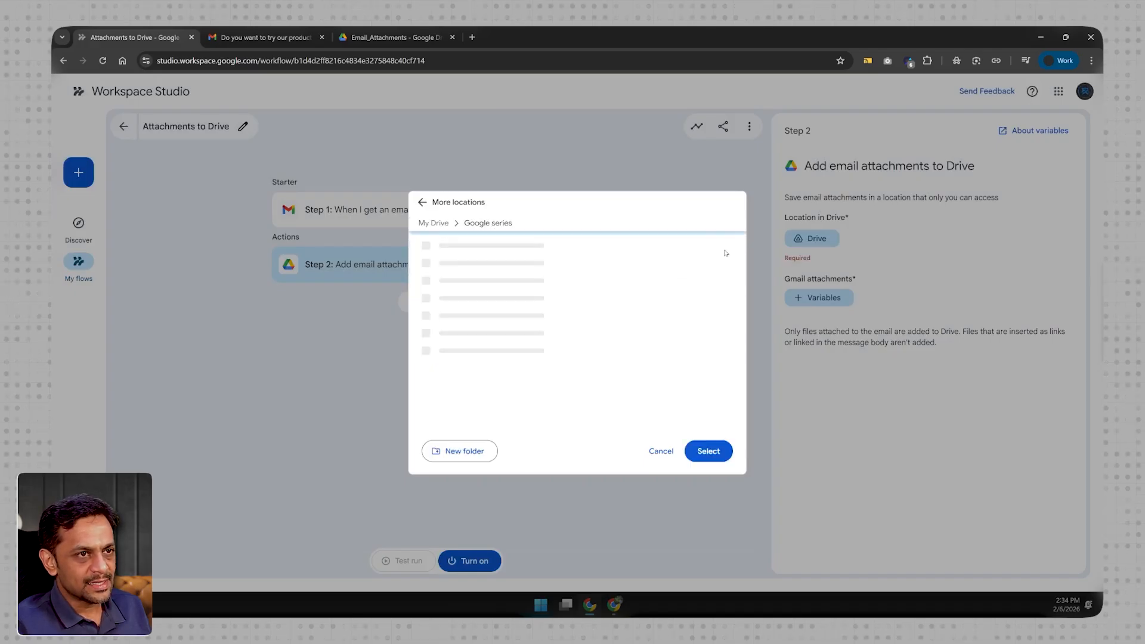
click(464, 261)
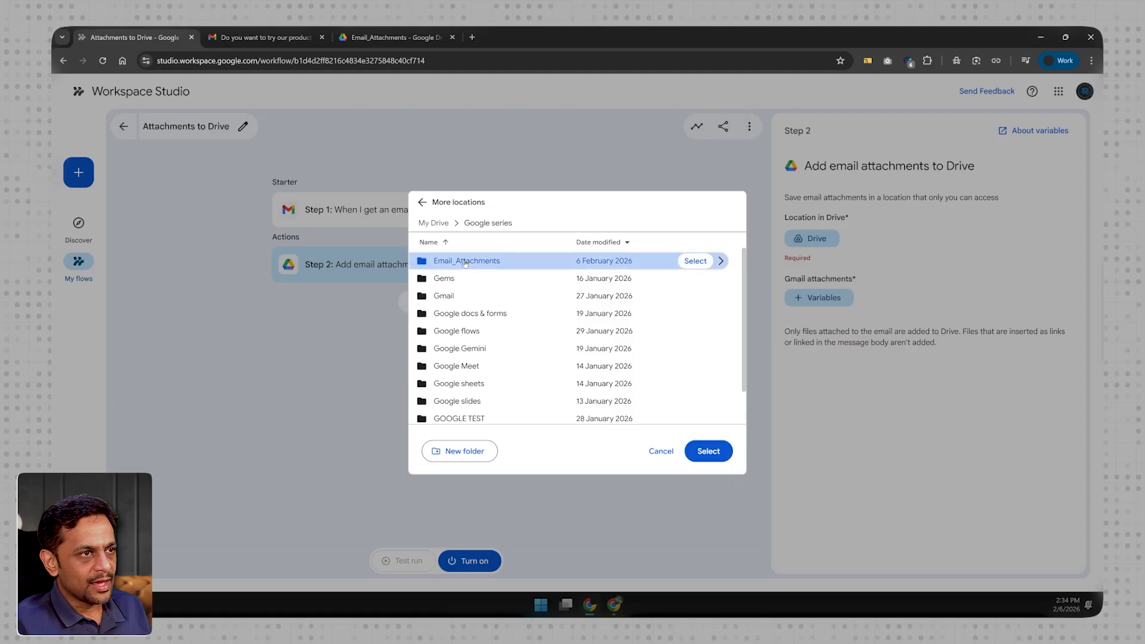
click(709, 451)
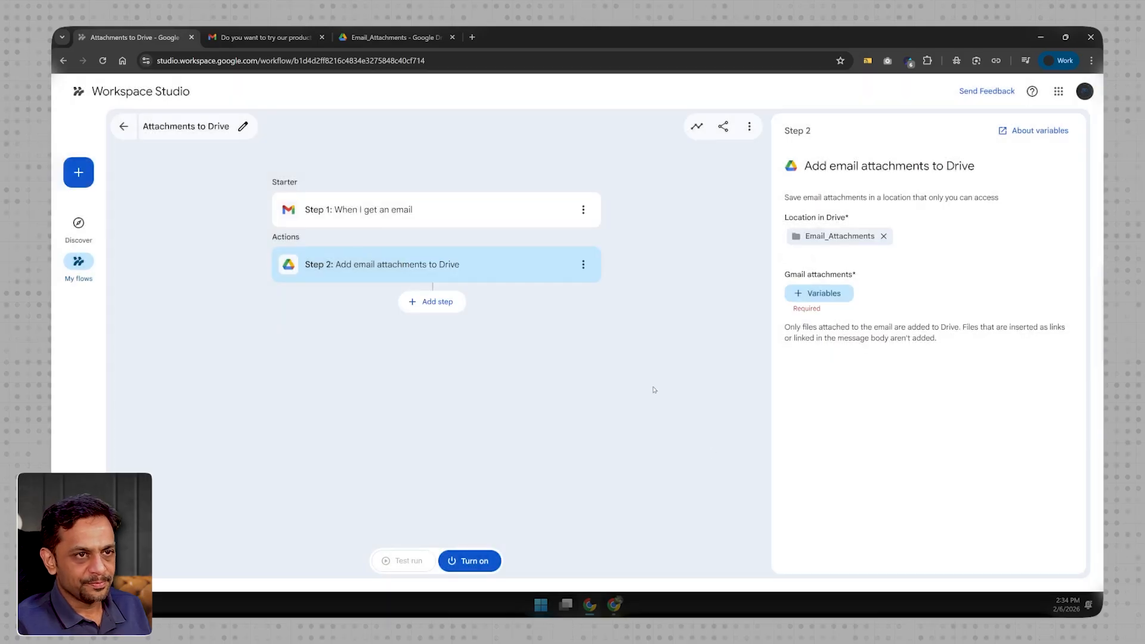
- Use Step 1's "Email attachments" variable as the Gmail attachments, and add an empty third step to the flow
click(813, 296)
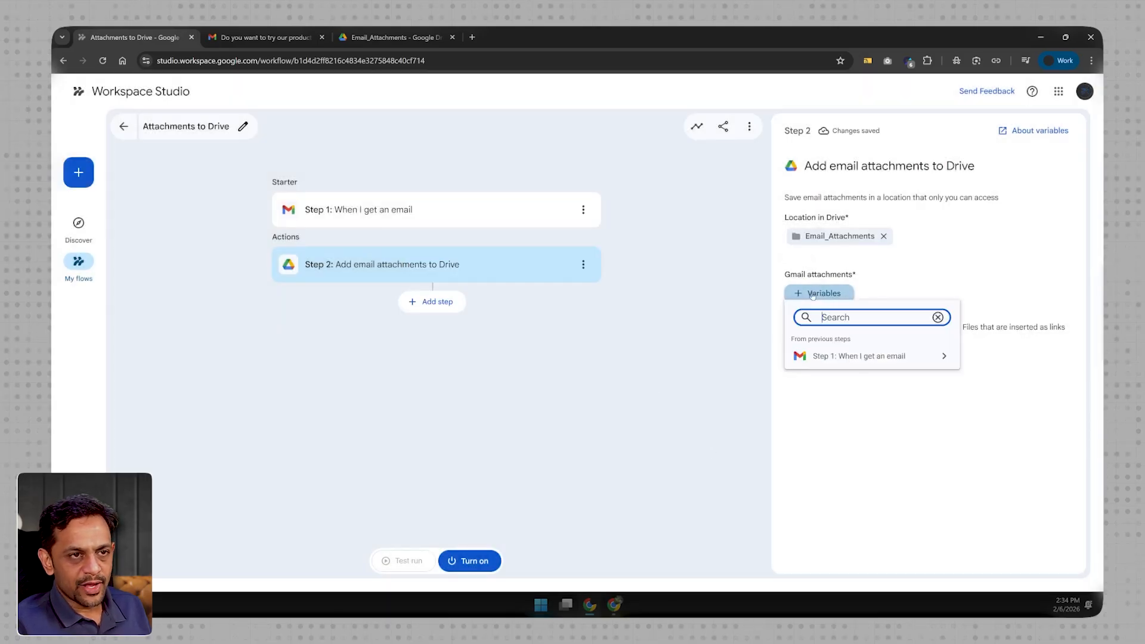
click(849, 358)
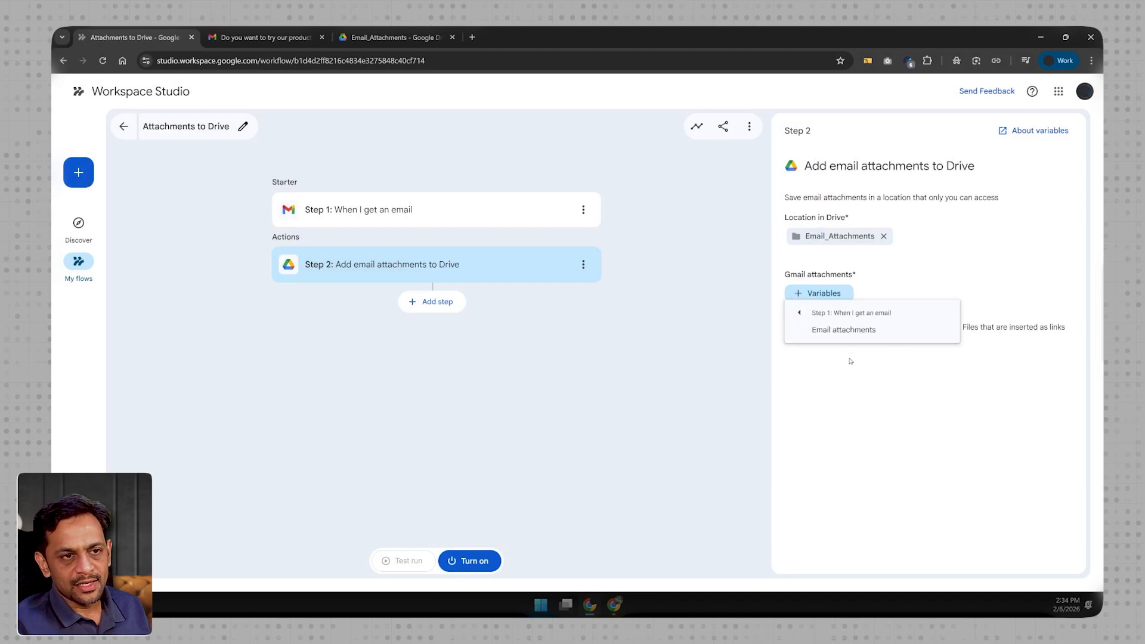
click(835, 330)
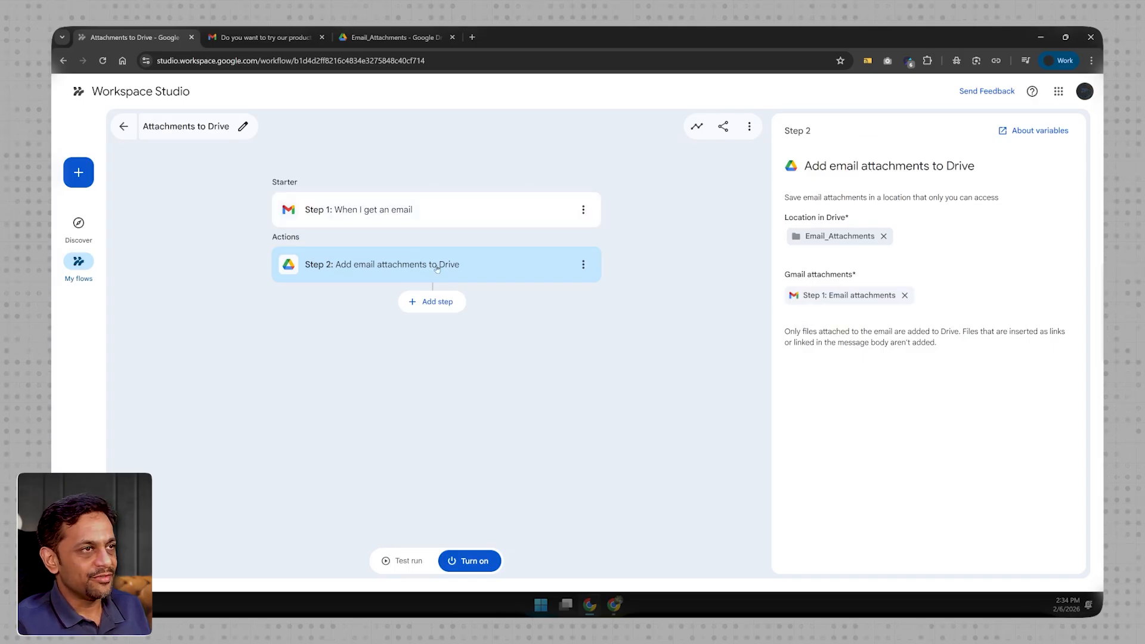
click(437, 301)
scroll(859, 421, down, 7)
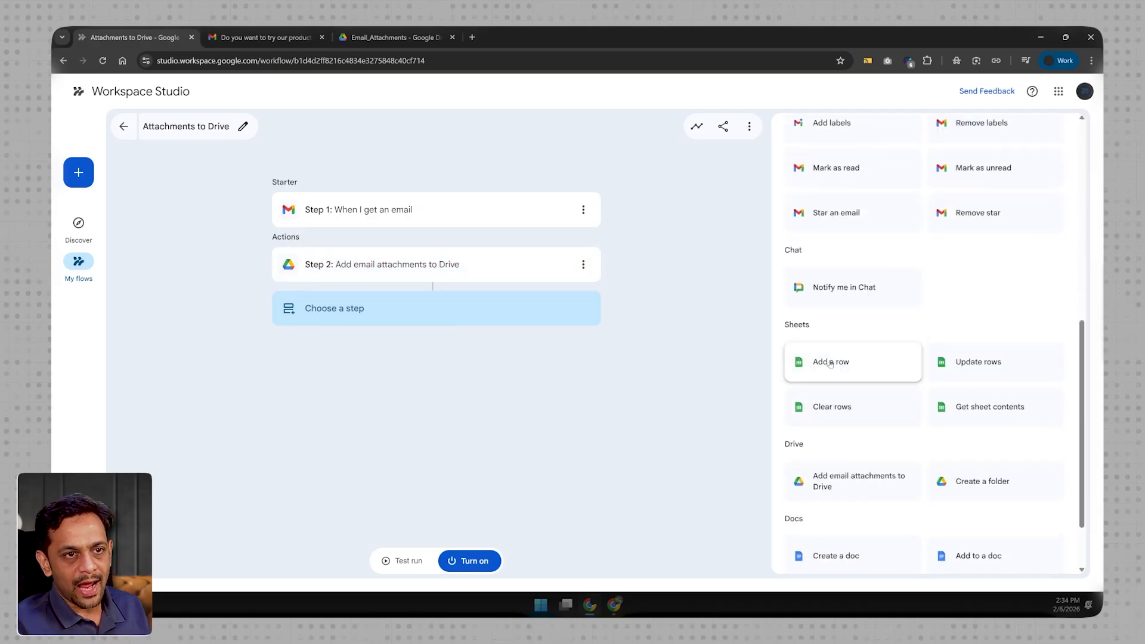
- In a new browser tab, create a Google Sheets spreadsheet via sheets.new and name it "Issues Reported"
click(471, 37)
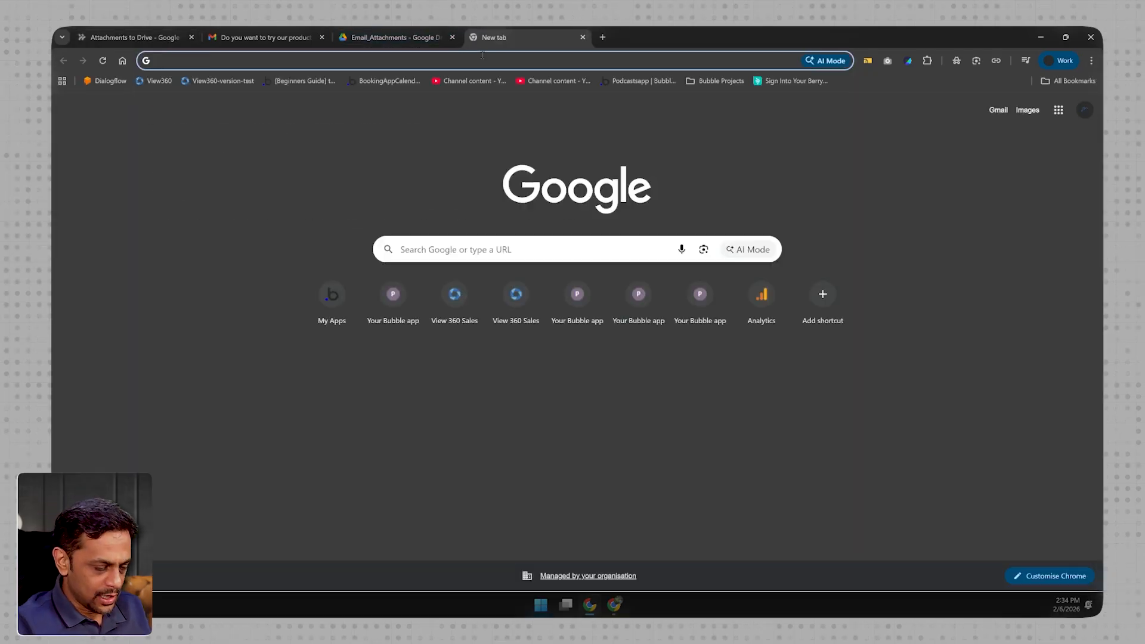
text(sheets.new)
key(Return)
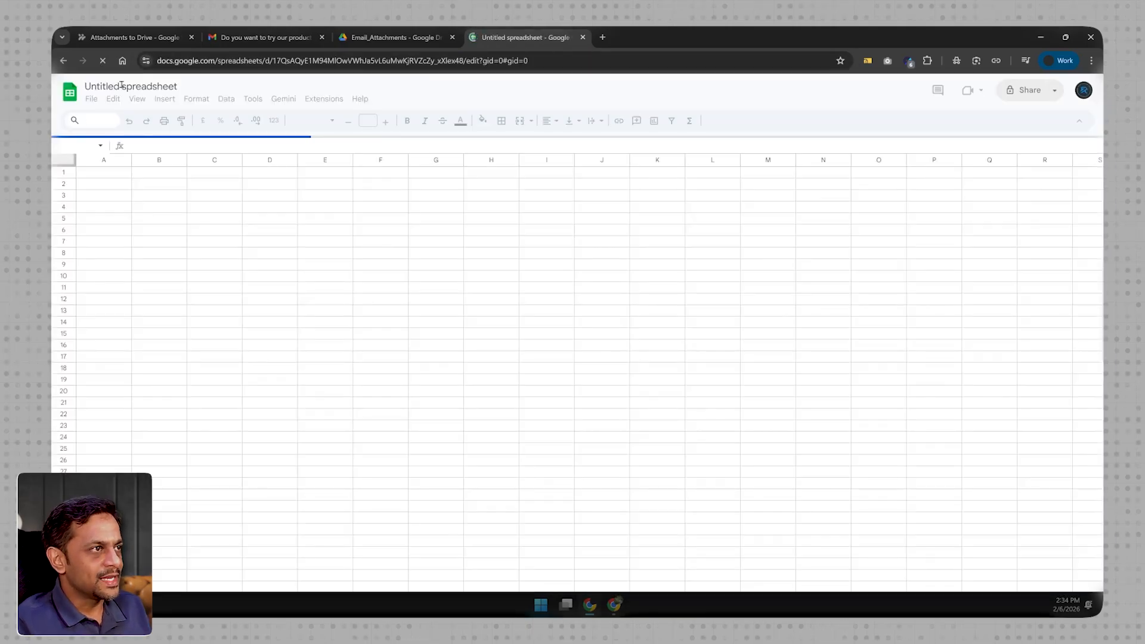
triple_click(122, 84)
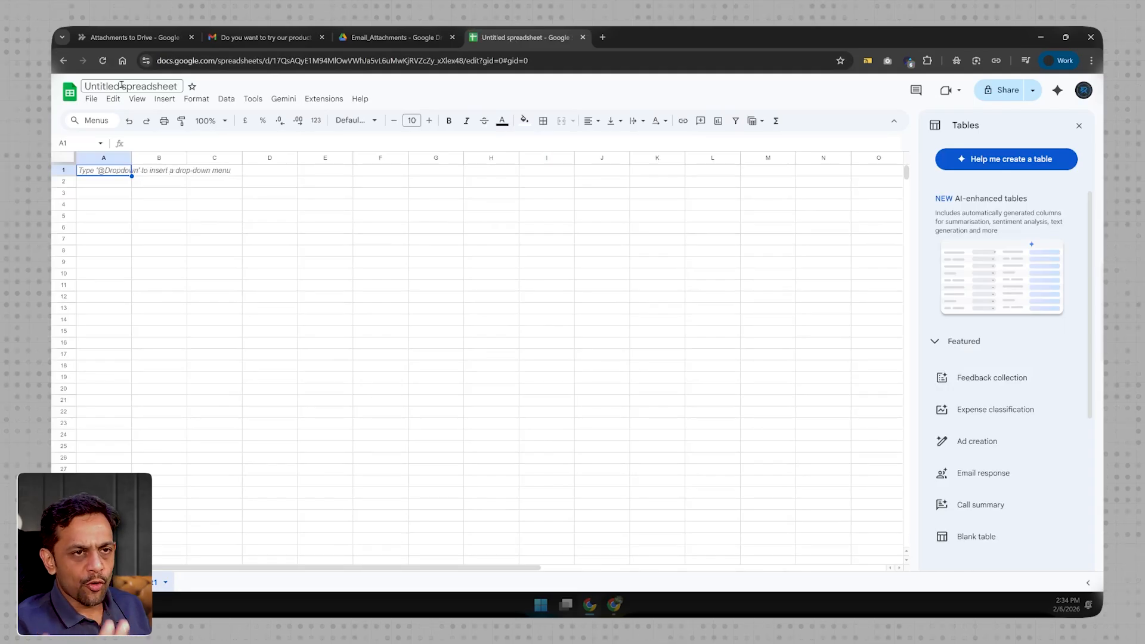
triple_click(122, 85)
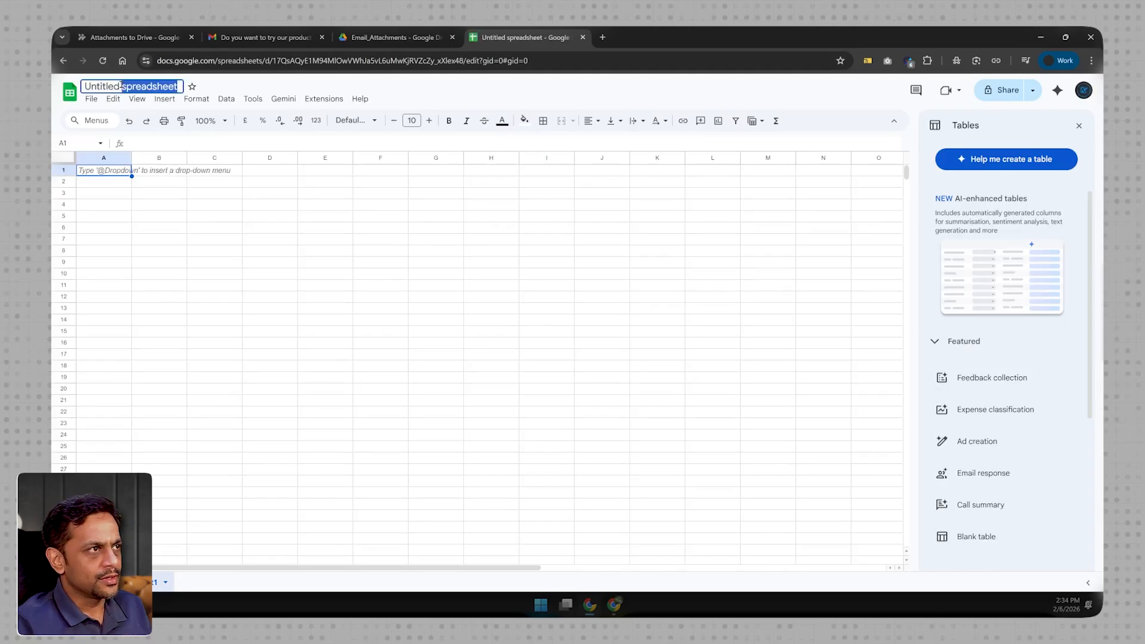
text(Issue)
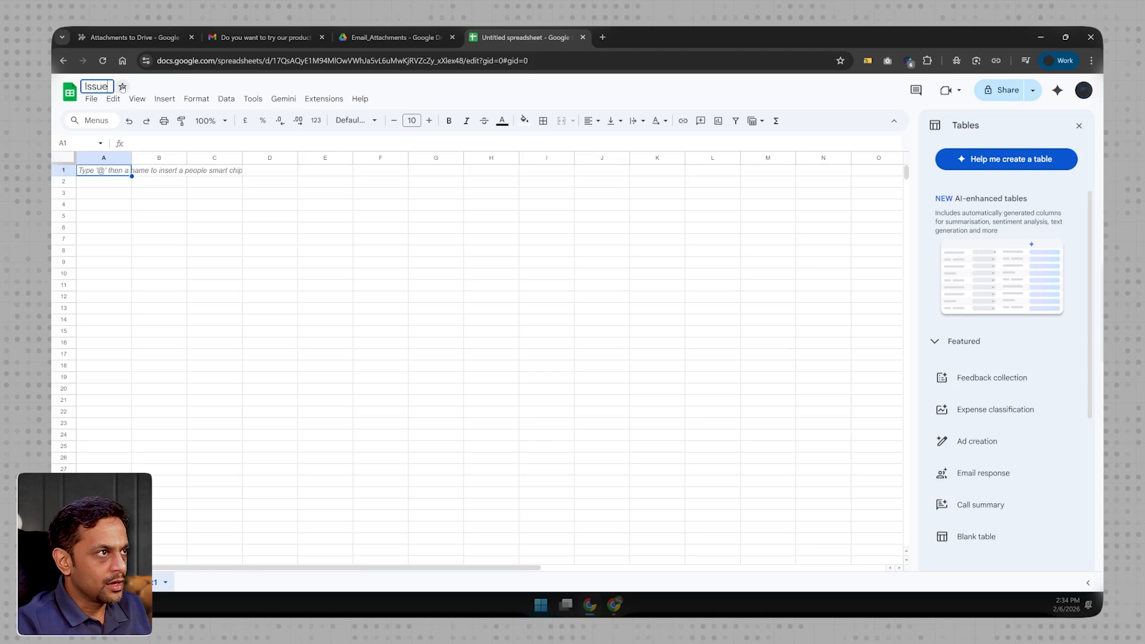
text(s Reported)
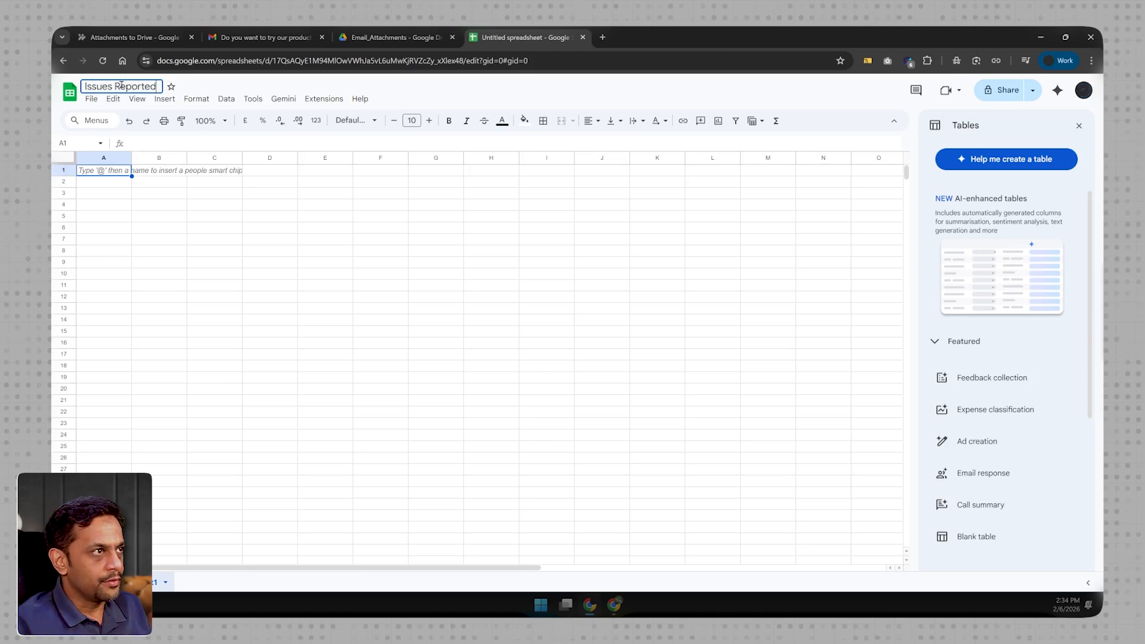
- Fill row 1 of the sheet with the headers Name, Email, Issue, more_info, Tone and Urgency in columns A to F
click(108, 175)
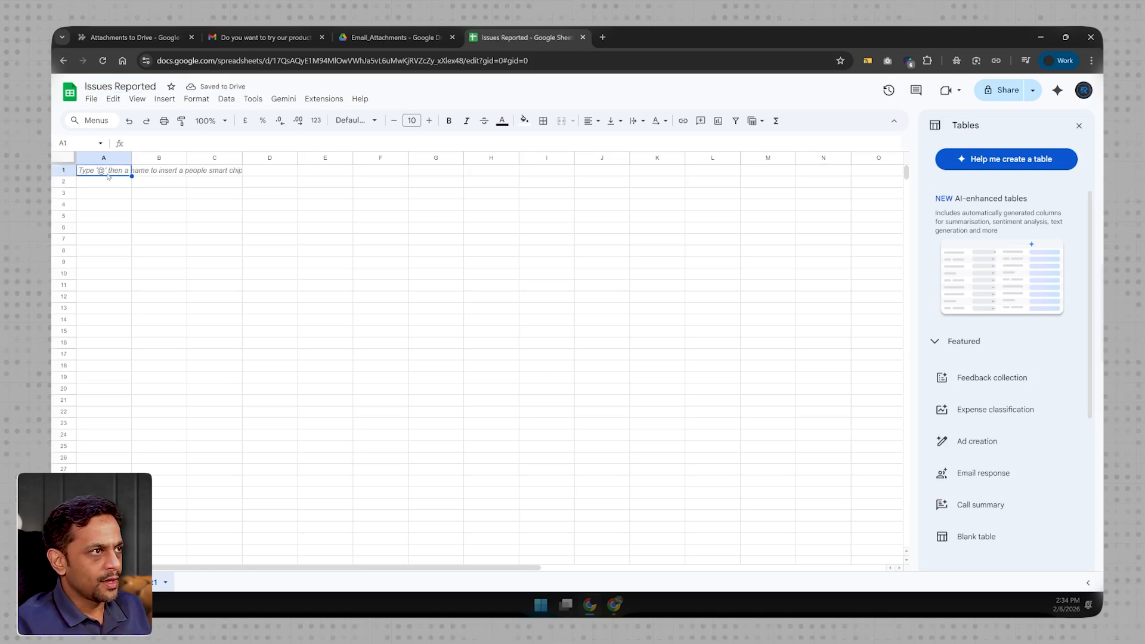
text(Name	Email	Issue	more_info	Tone)
click(119, 182)
click(163, 182)
click(211, 182)
click(272, 182)
click(316, 184)
click(325, 171)
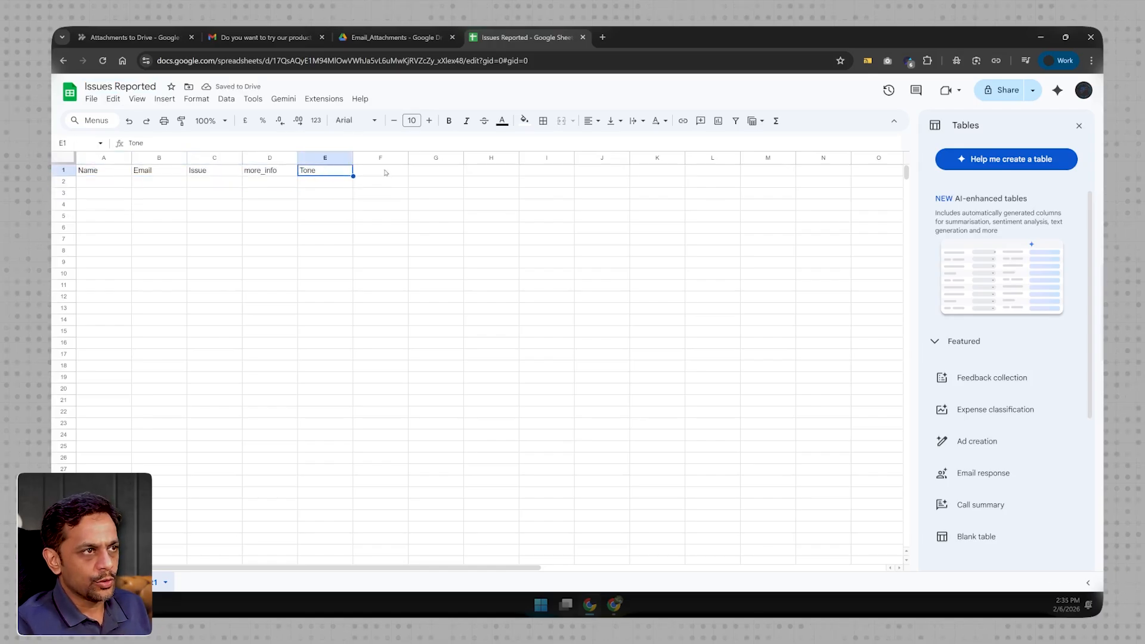
click(382, 171)
text(Urgency)
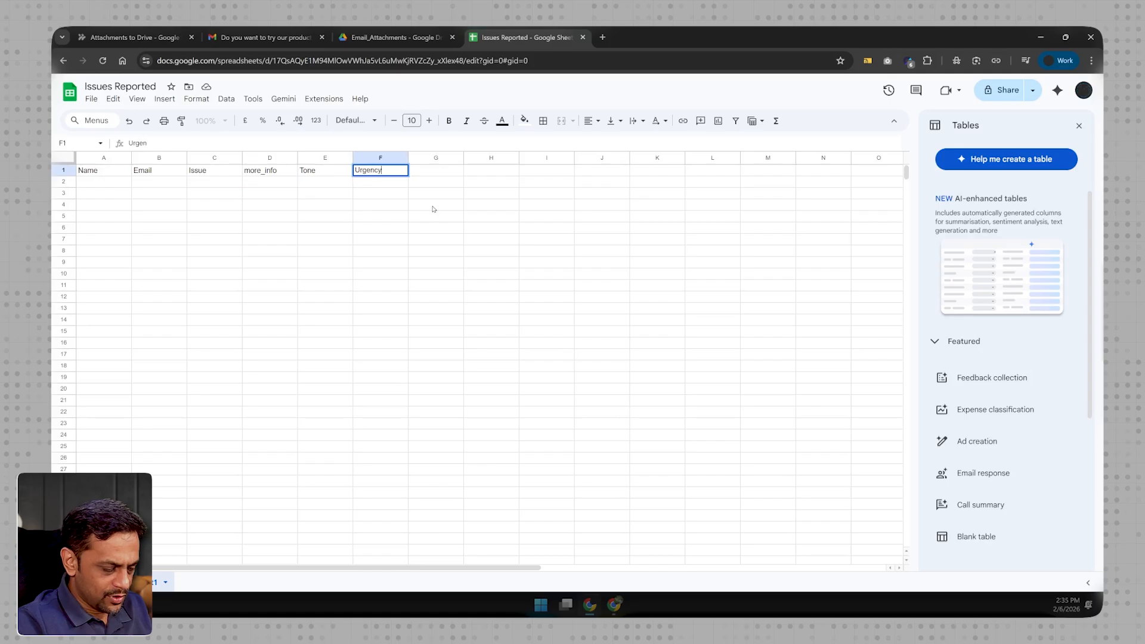
key(Return)
click(110, 189)
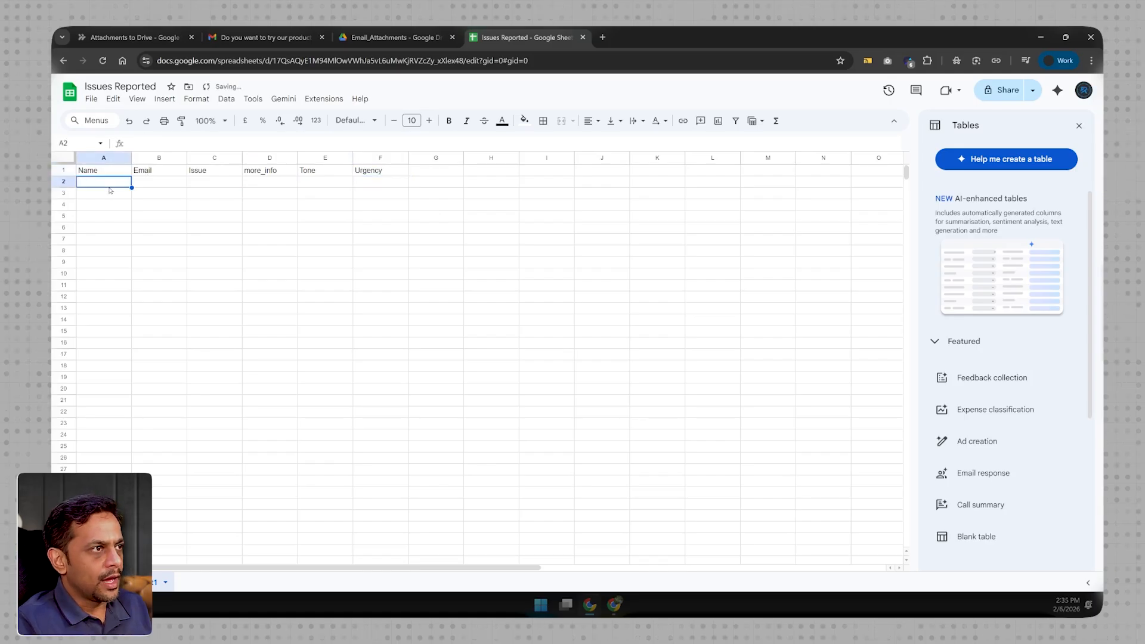
- Back in Workspace Studio, choose the AI skill Extract as the flow's third step
click(129, 37)
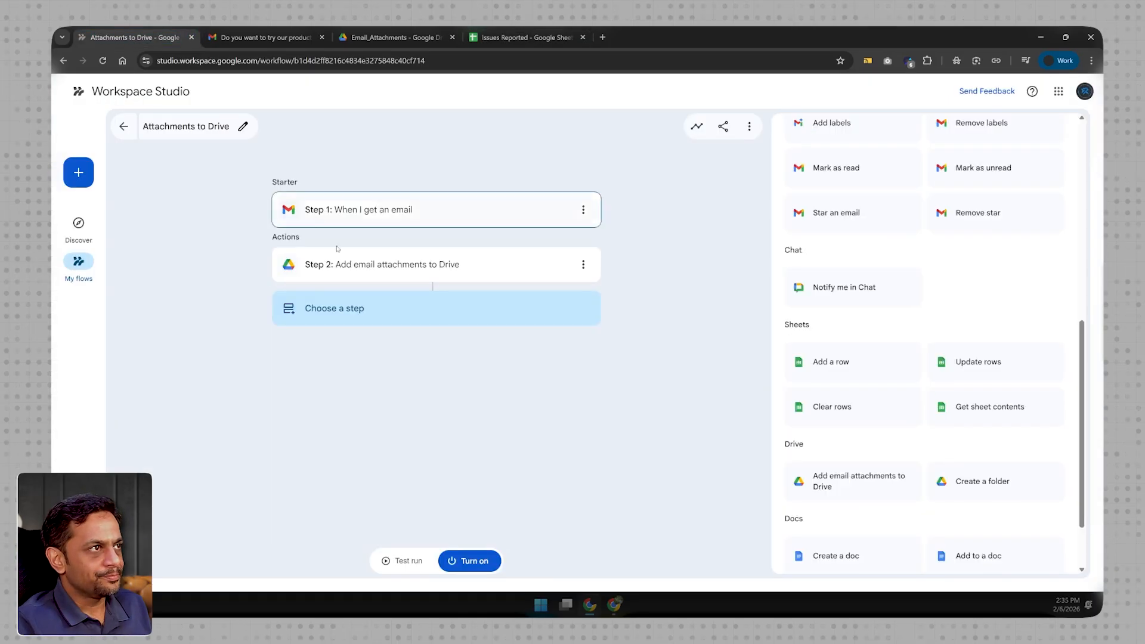
click(351, 308)
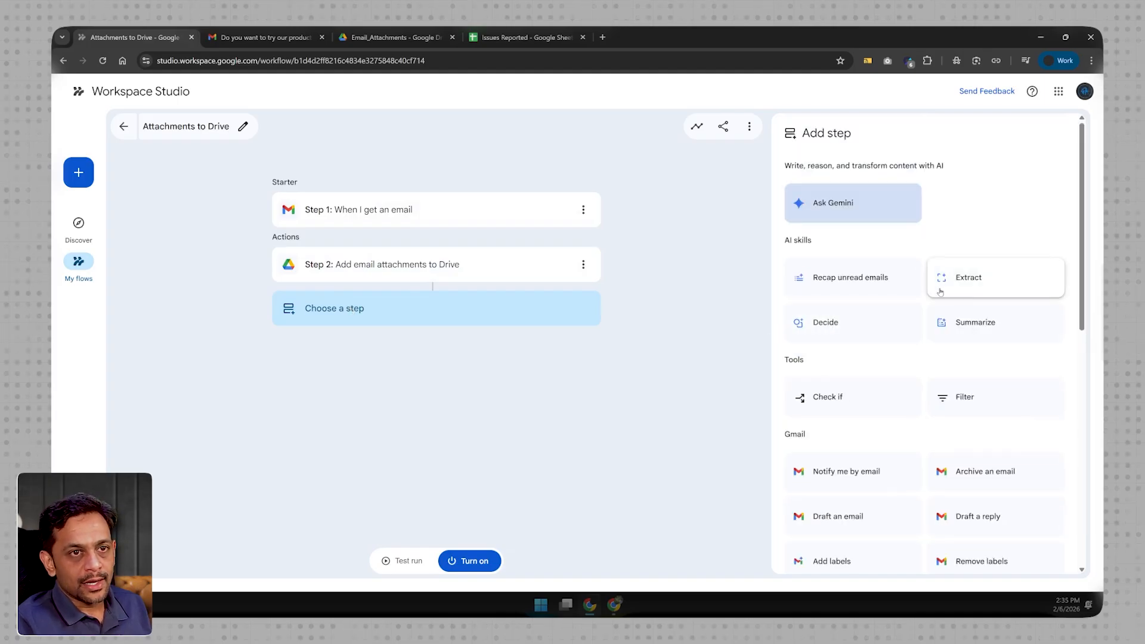
click(967, 278)
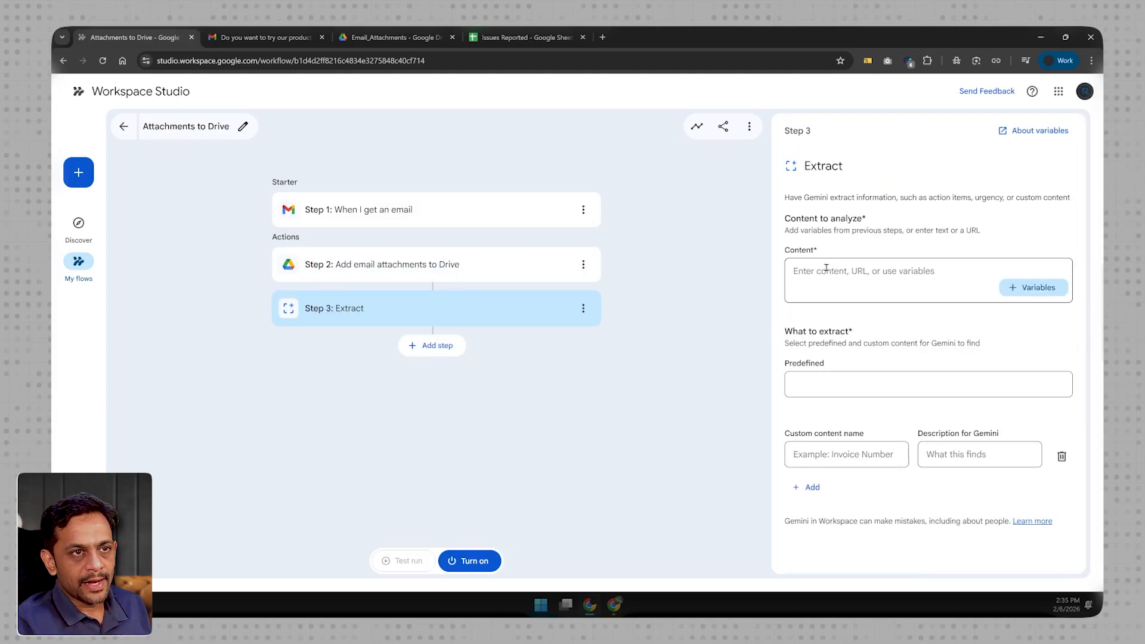
- Add the Email body and Email subject variables from Step 1 to the Extract step's content to analyze
click(1034, 288)
click(989, 350)
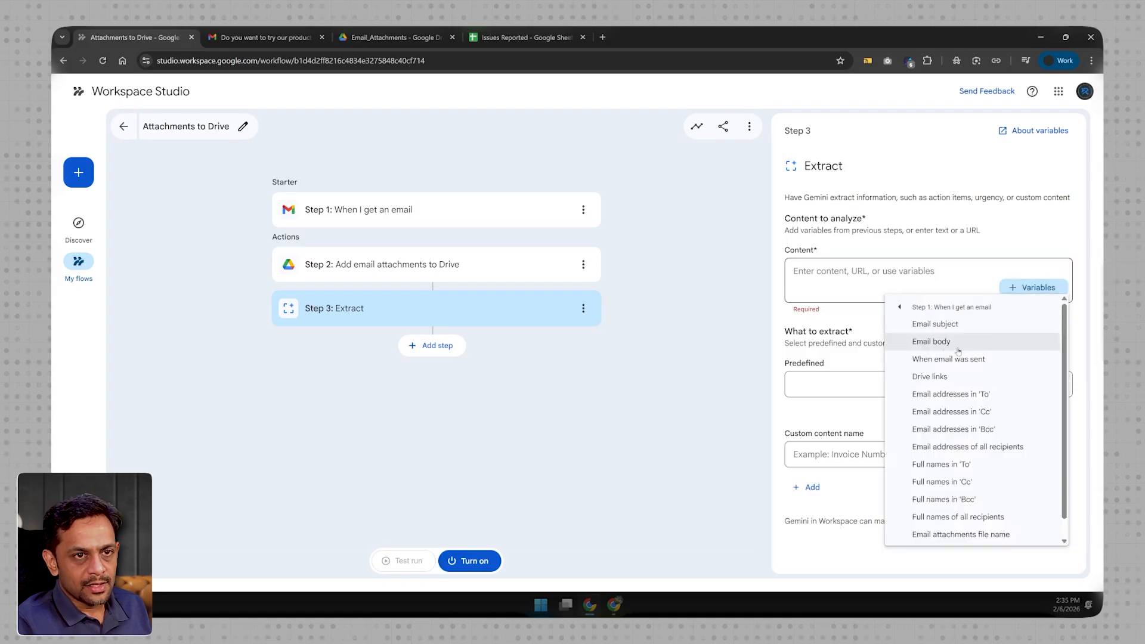
click(941, 341)
click(1020, 292)
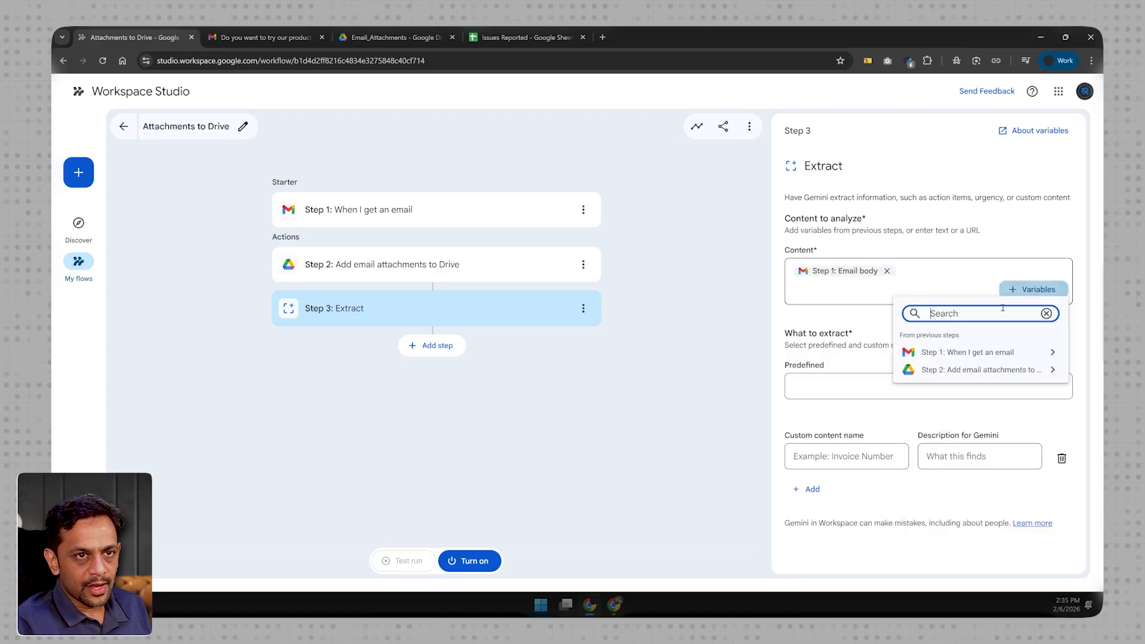
click(978, 352)
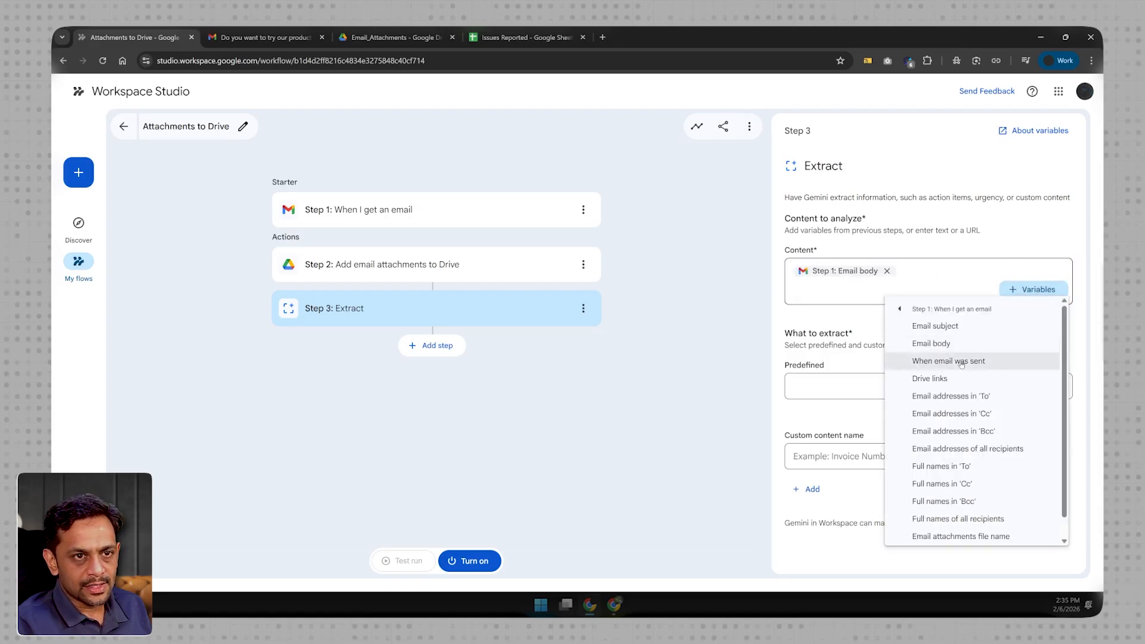
click(952, 327)
click(793, 276)
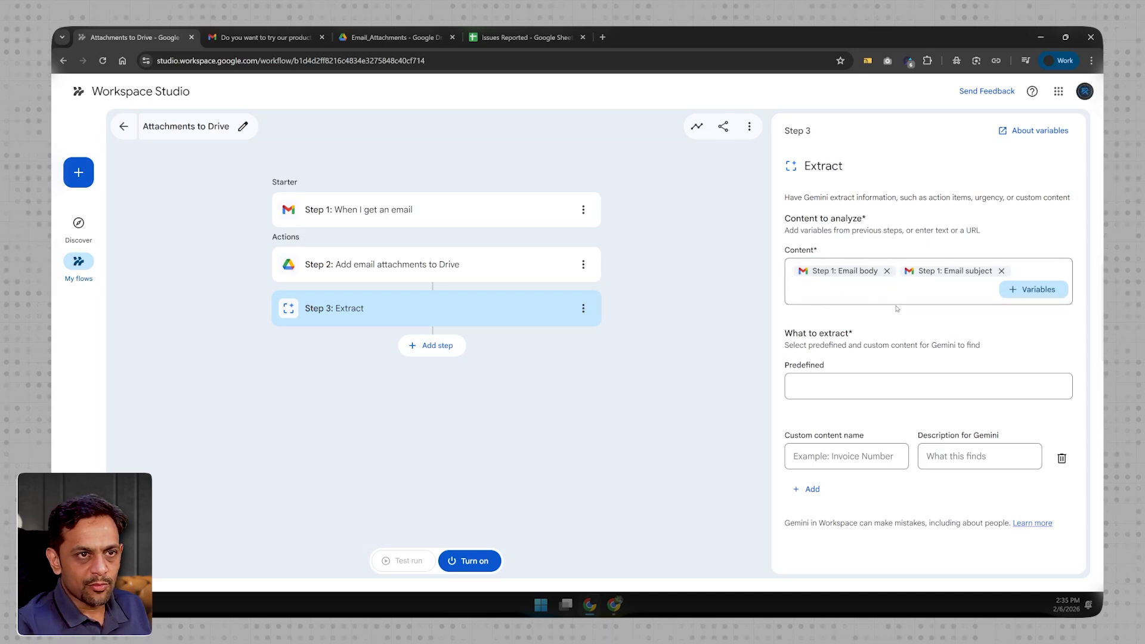
- Label the content variables "Body:" and "Subject:", placing each on its own line
click(1028, 270)
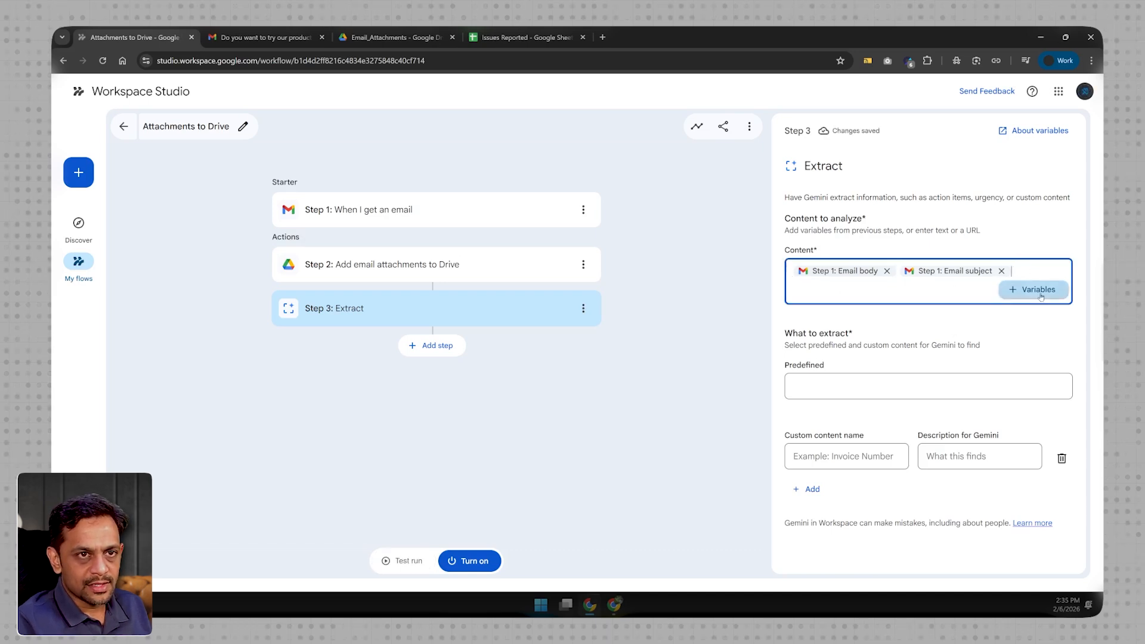
key(Home)
text(Body:)
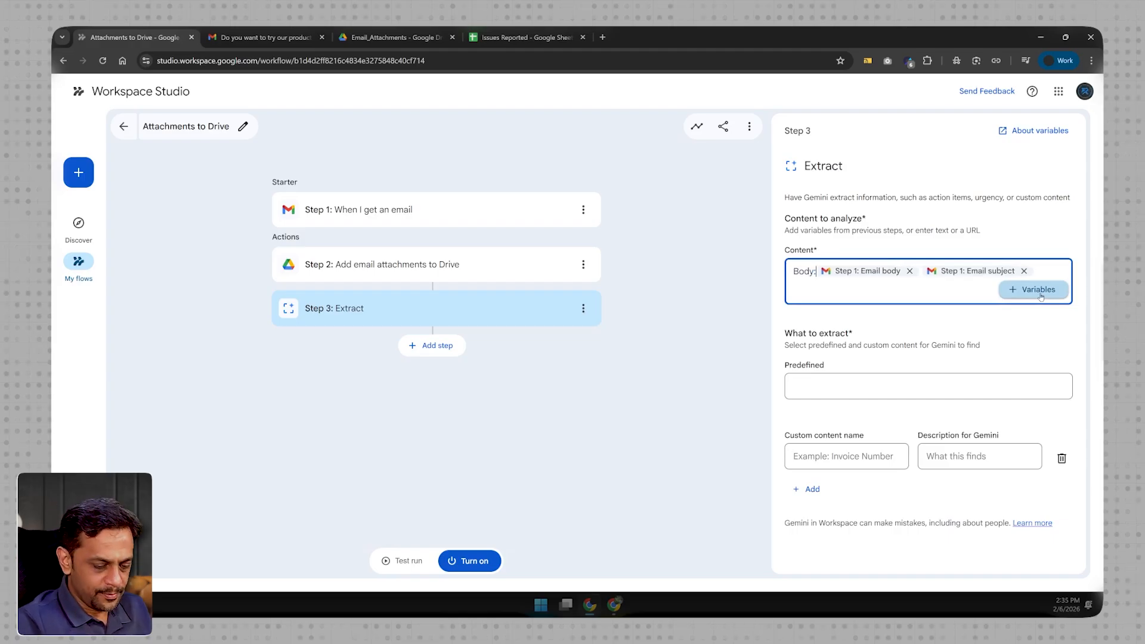
key(Right)
key(Return)
text(Subject:)
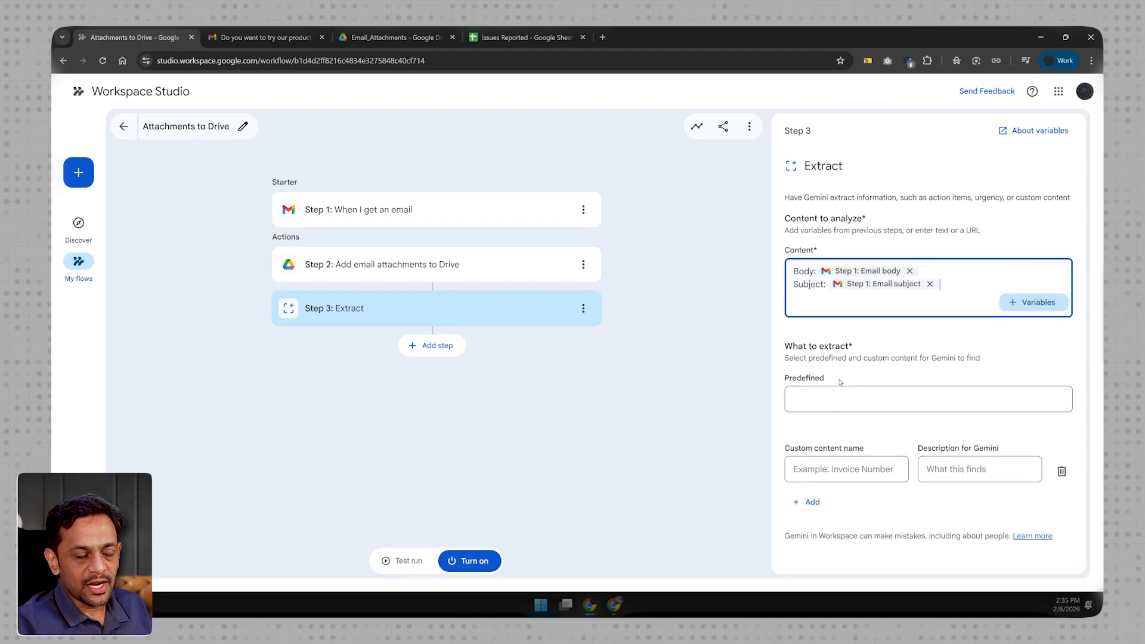
- Select "Sentiment: tone and urgency" as the predefined content for the Extract step to find
click(818, 401)
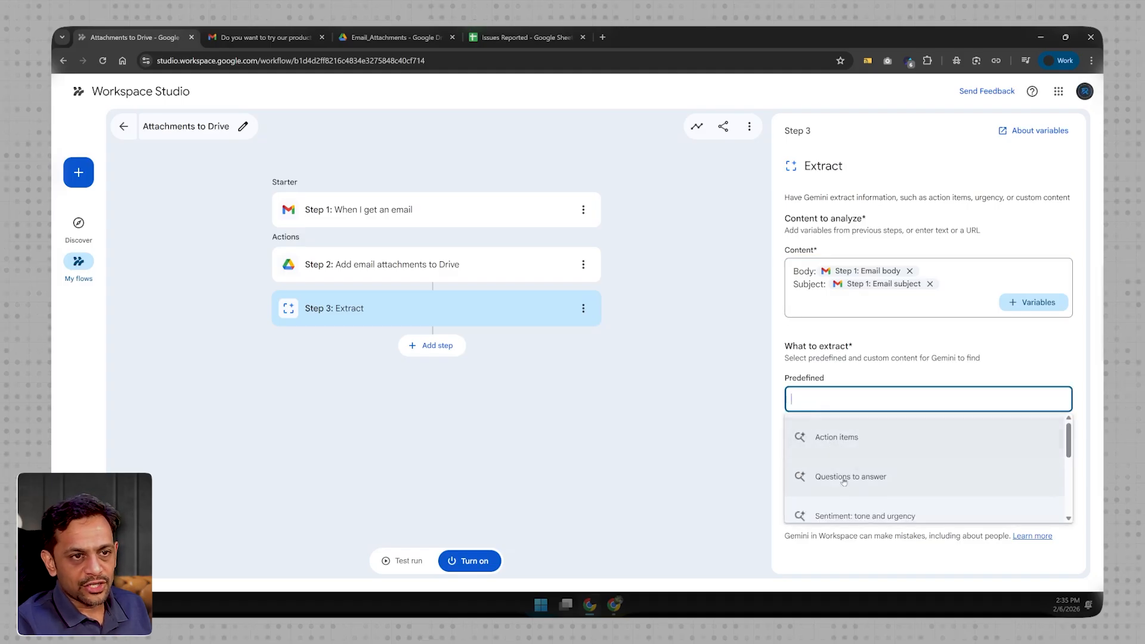
scroll(850, 468, down, 1)
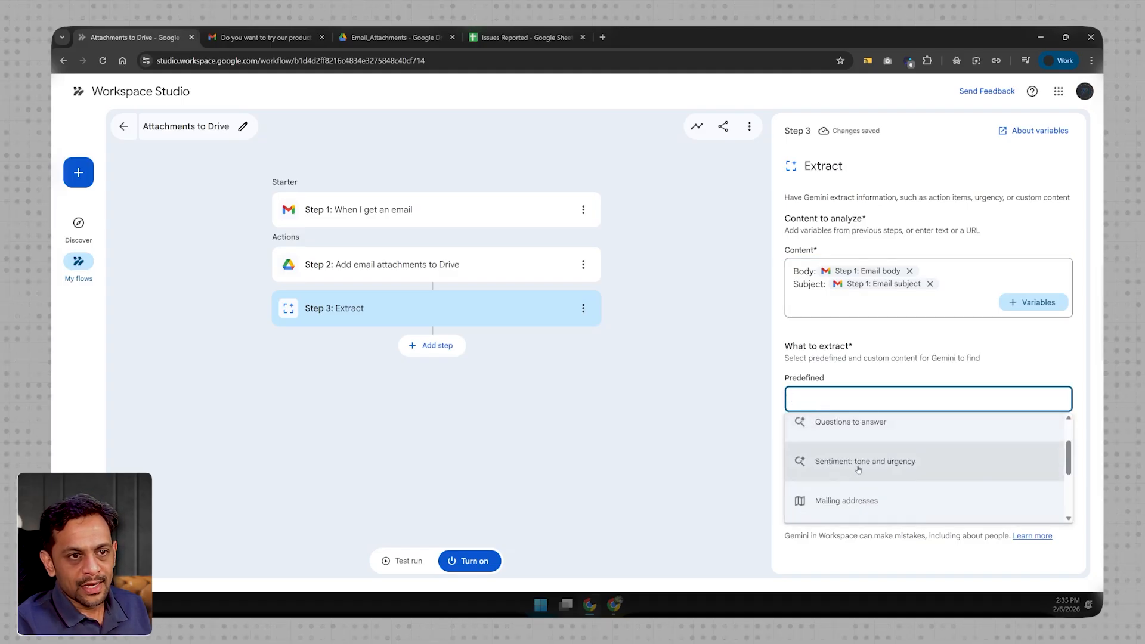
scroll(858, 469, down, 2)
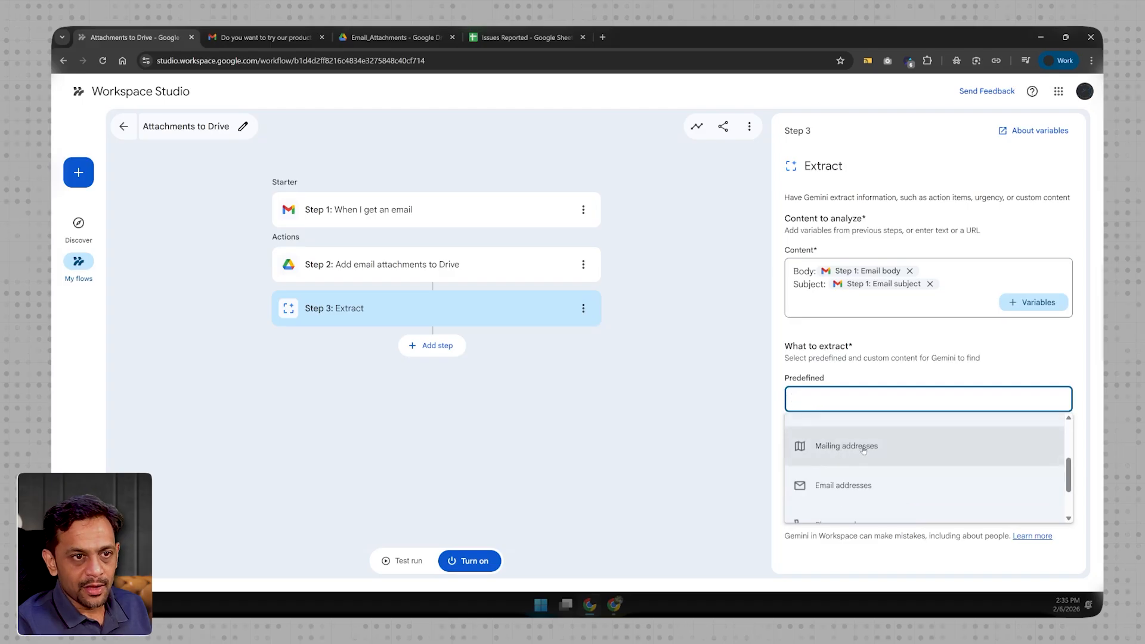
scroll(854, 479, up, 1)
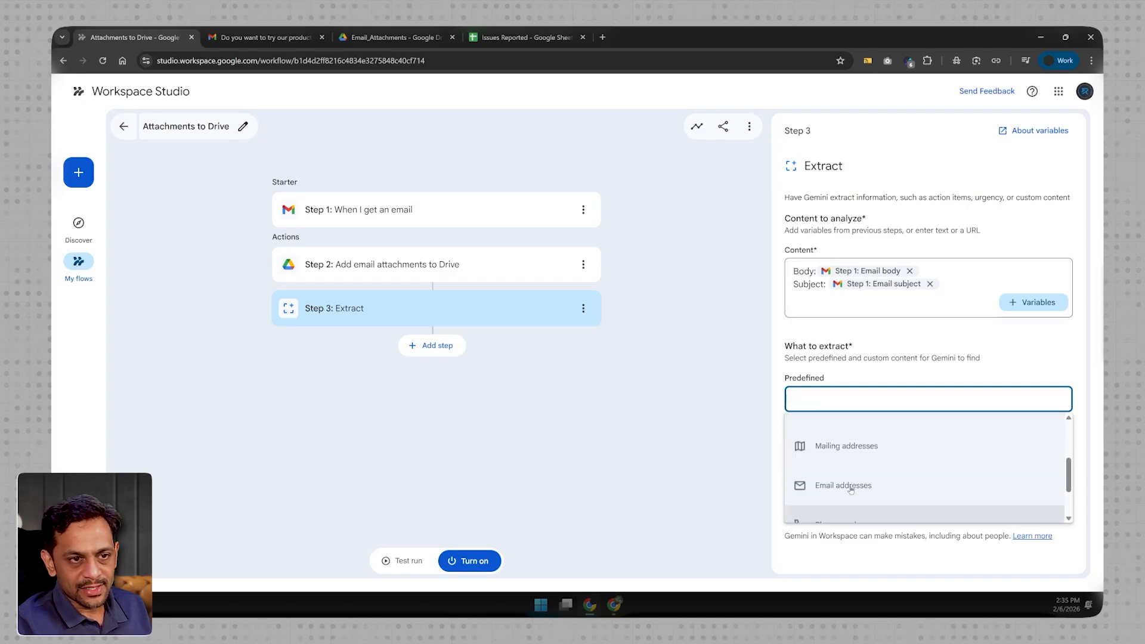
scroll(852, 480, up, 2)
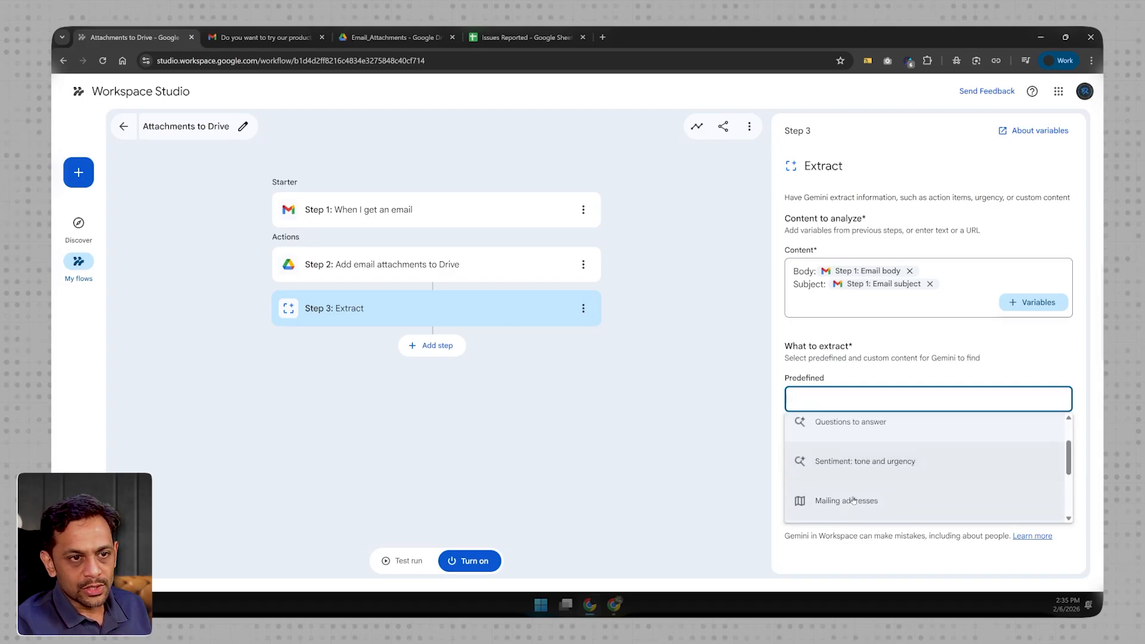
click(857, 470)
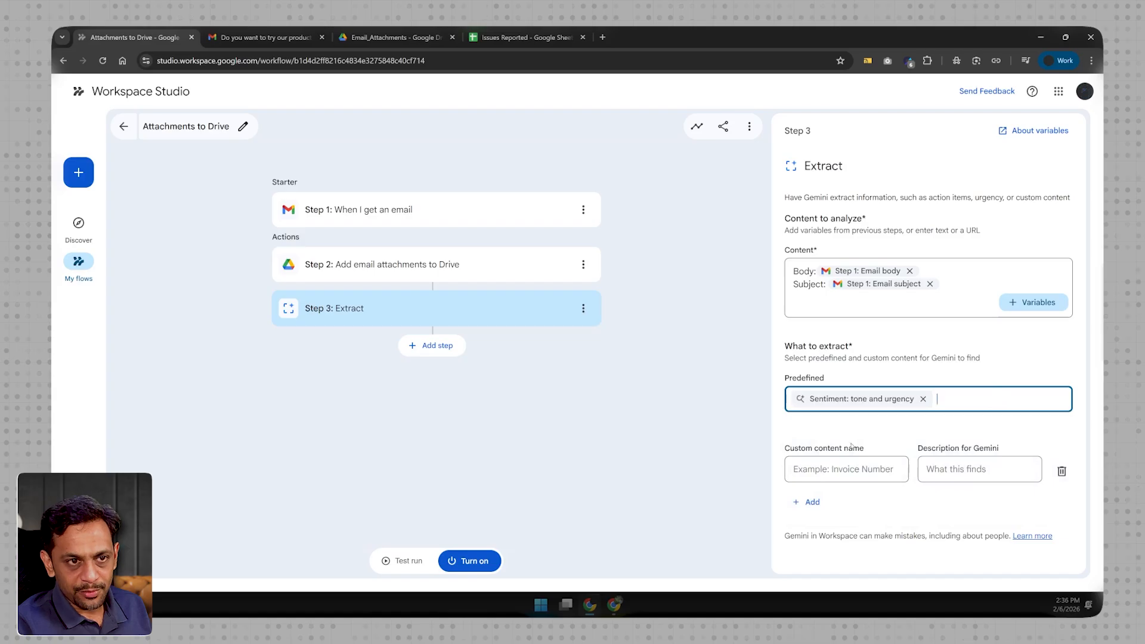
- Following the Issues Reported sheet's headers, define custom content "more_info" described as "Any additional information that can help our team resolve the issue faster"
click(839, 470)
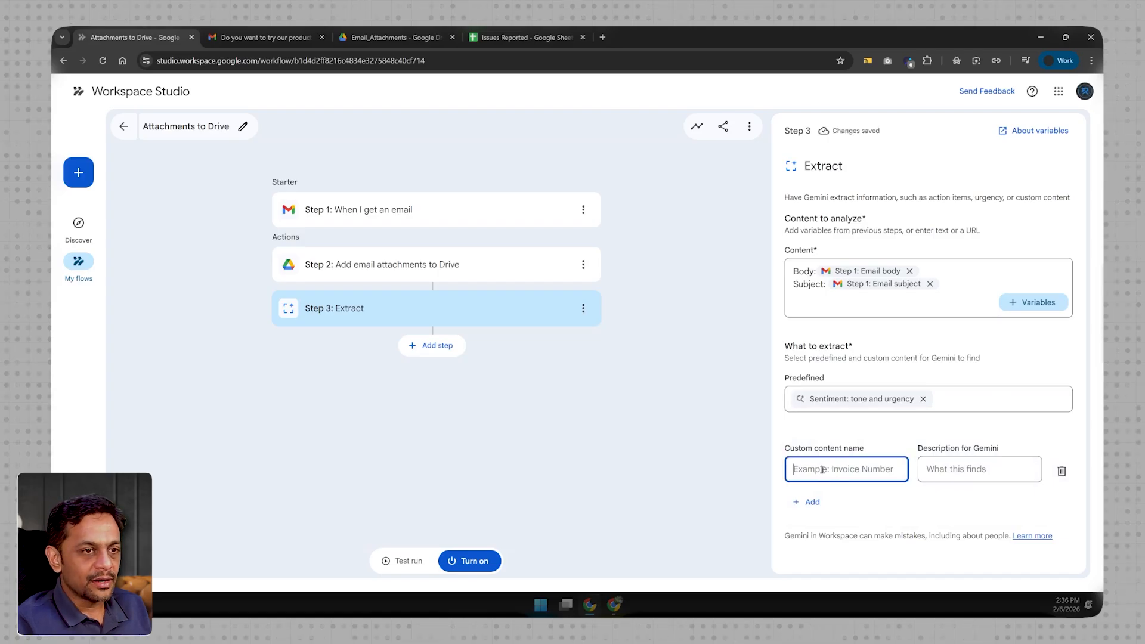
click(525, 37)
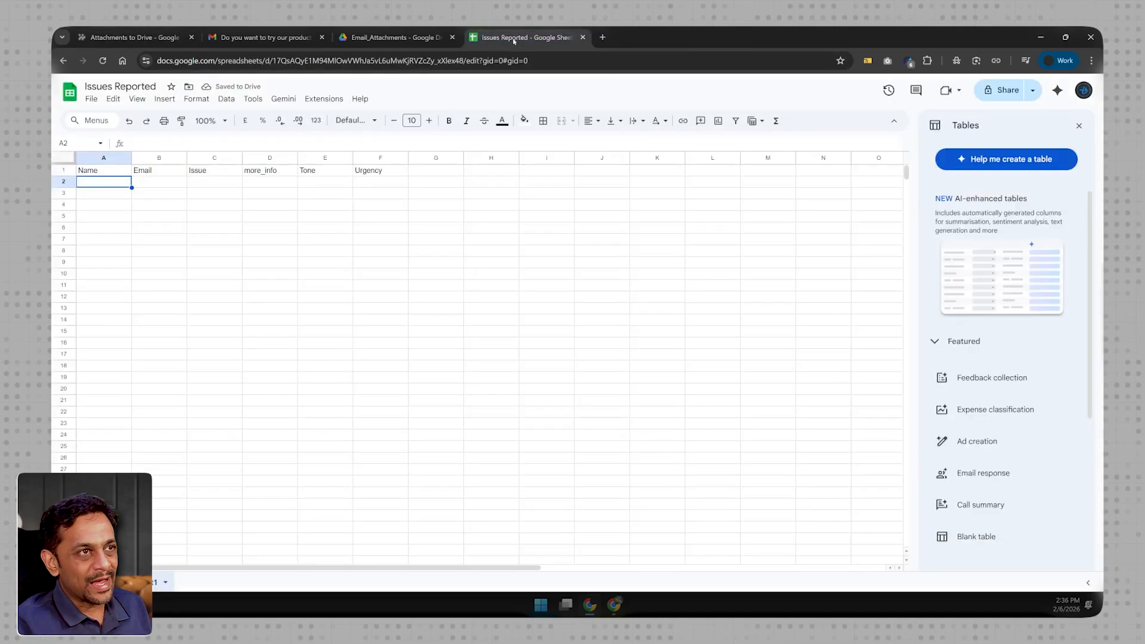
click(274, 173)
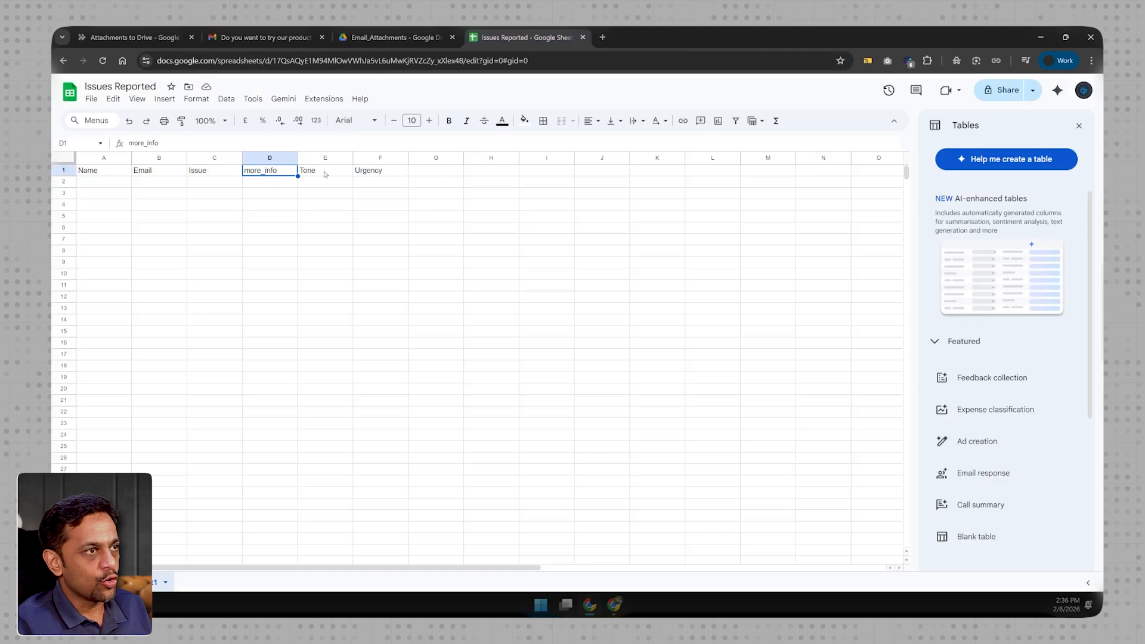
click(202, 173)
click(142, 39)
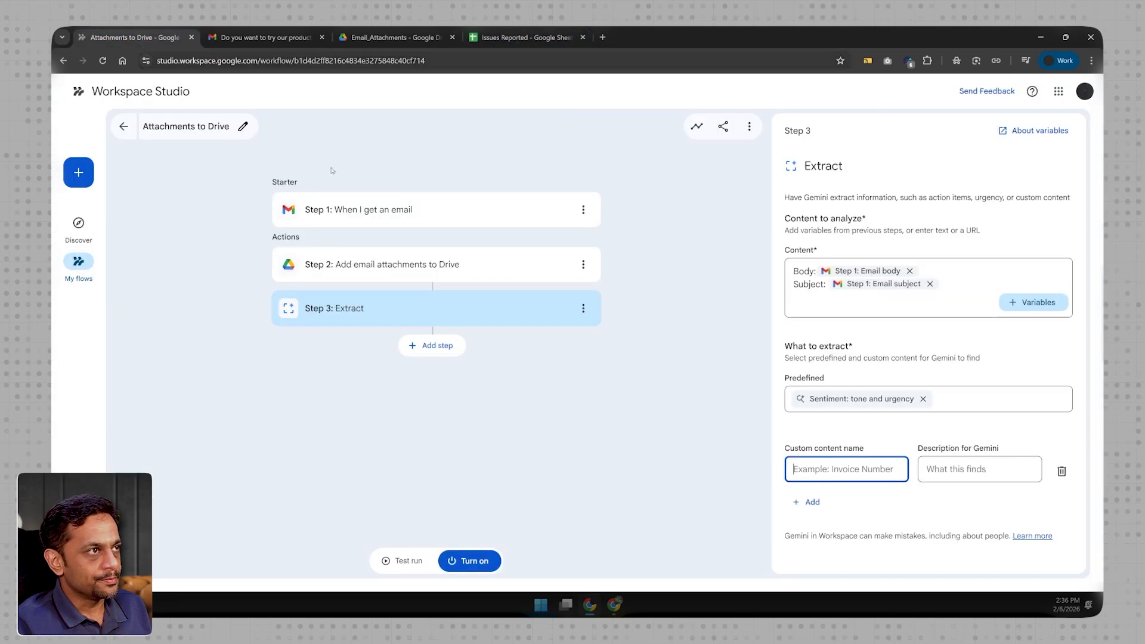
text(more )
text(info)
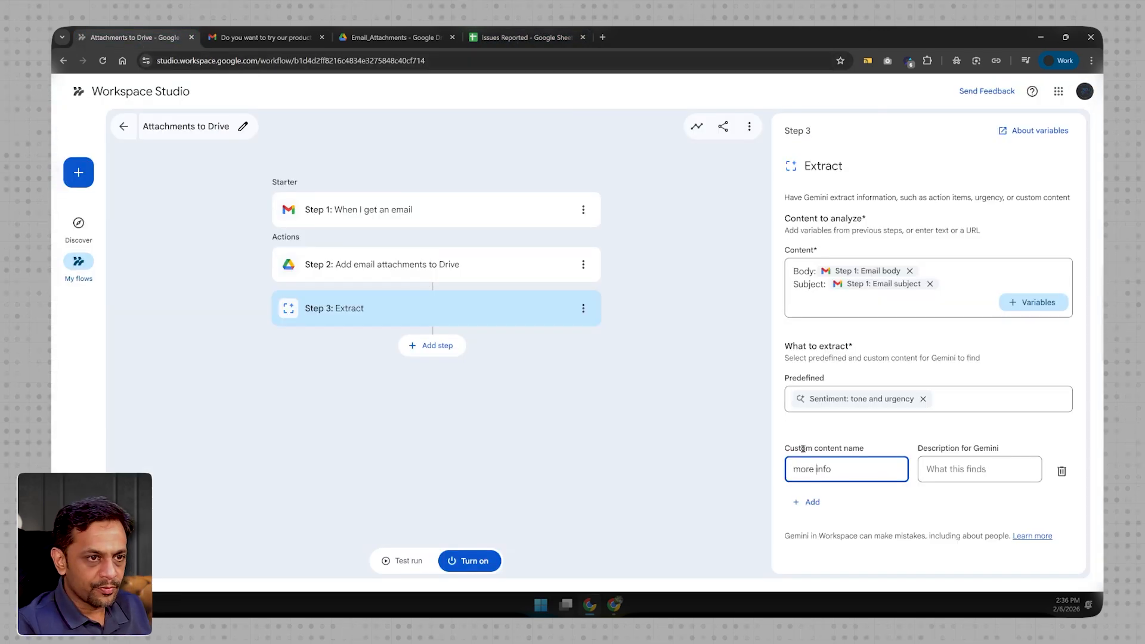
click(957, 470)
text(Any ad)
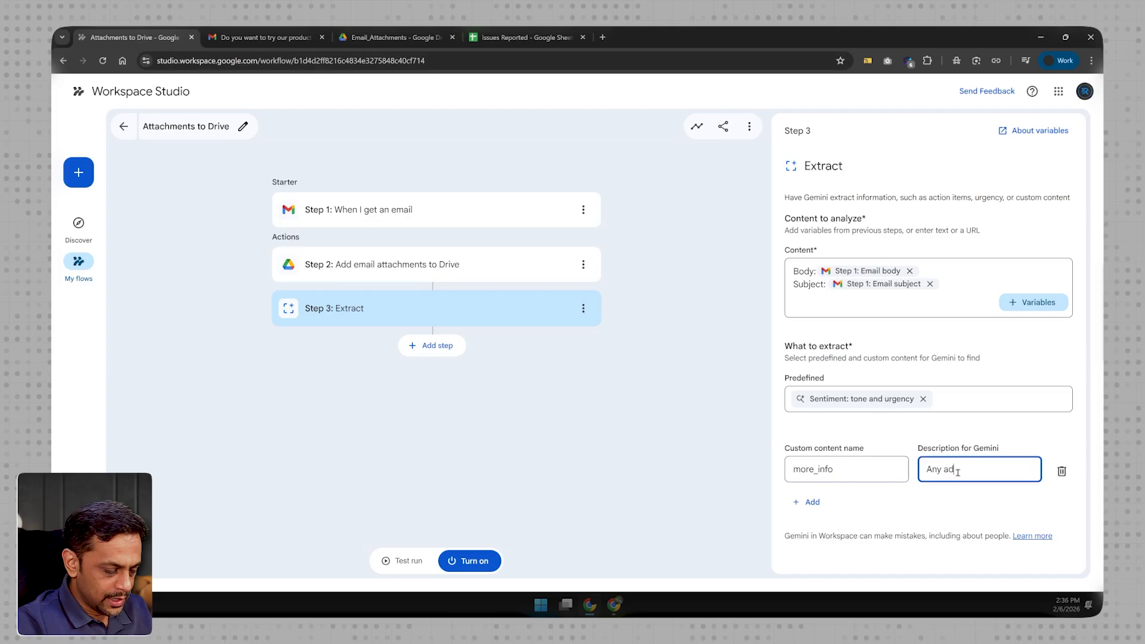
text(ditional information th)
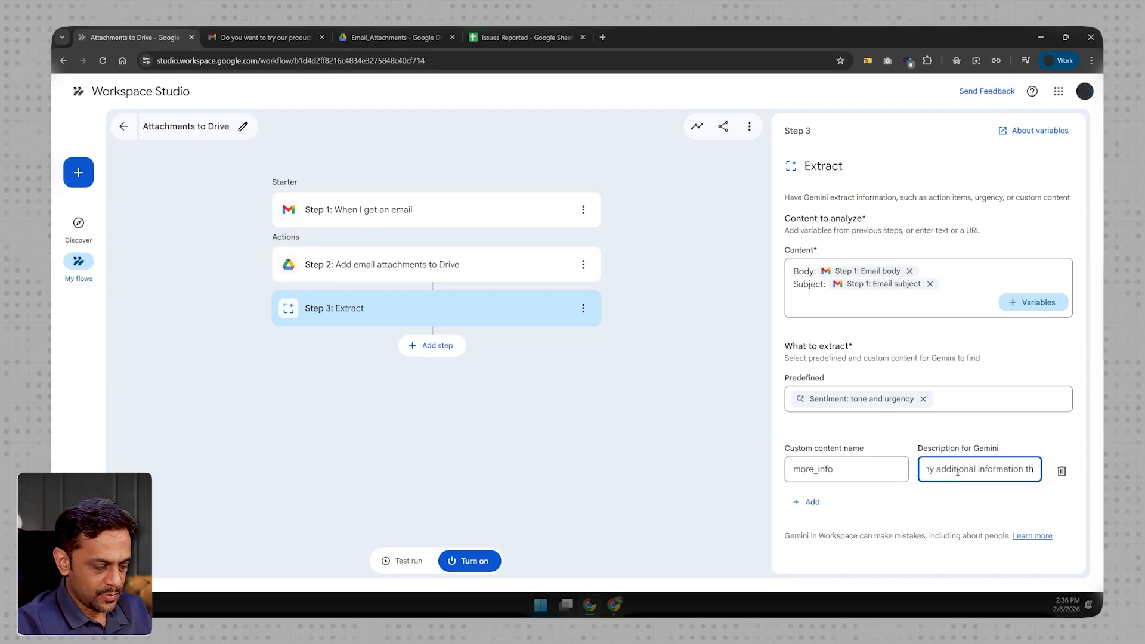
text(at can help our )
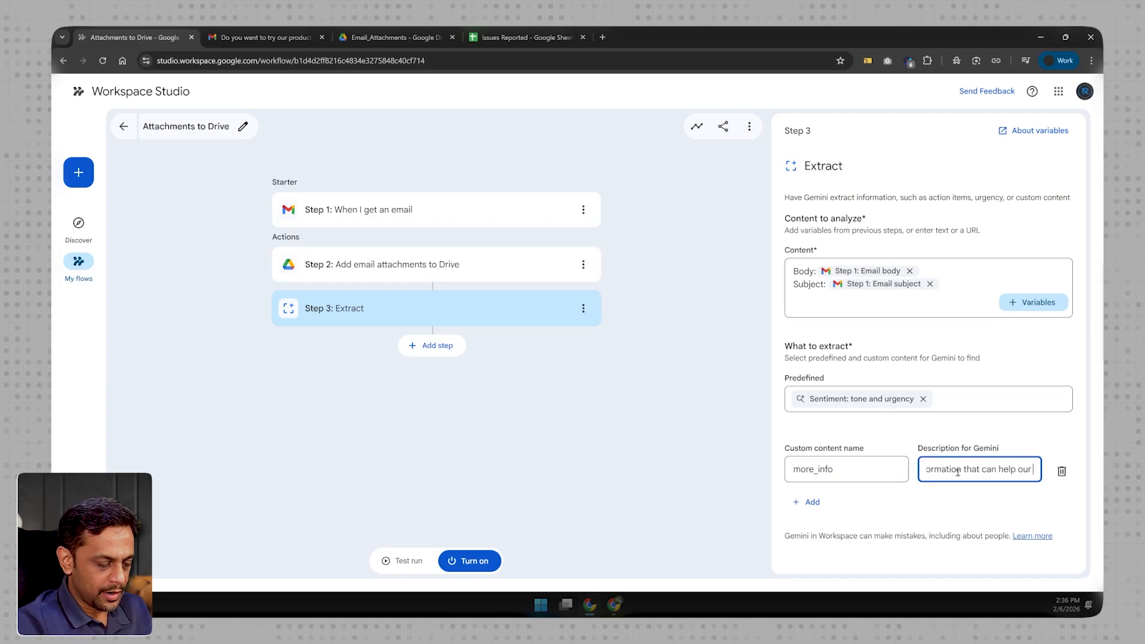
text(team resolve the issue faster)
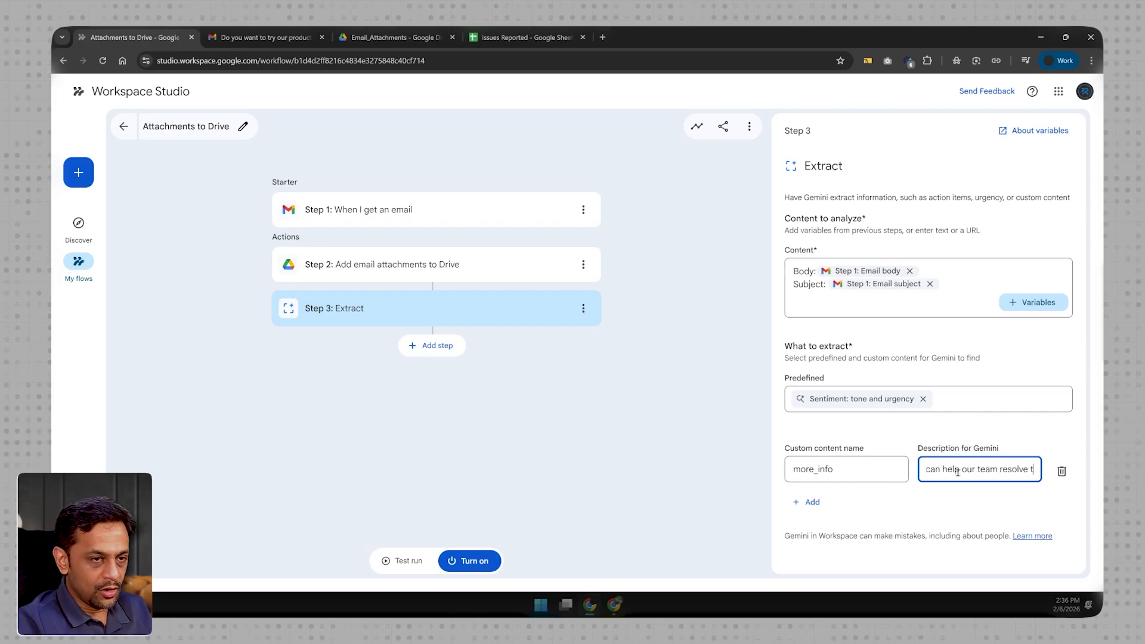
- Add a second custom content item named "Reported_Issue", described as "What's the issue reported by the user"
click(811, 503)
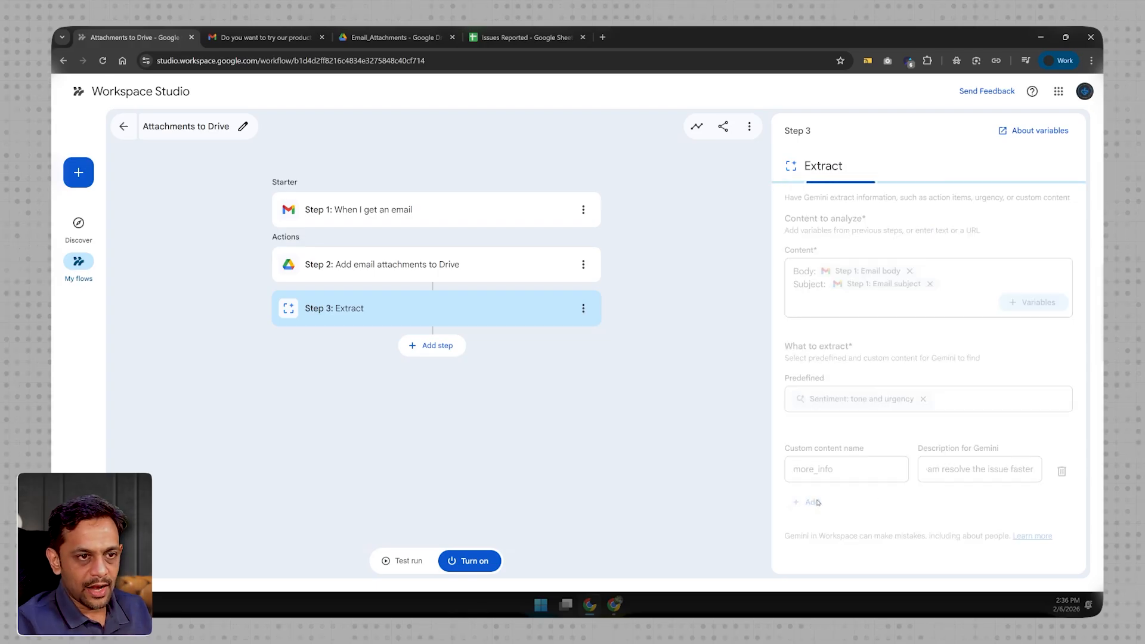
click(497, 28)
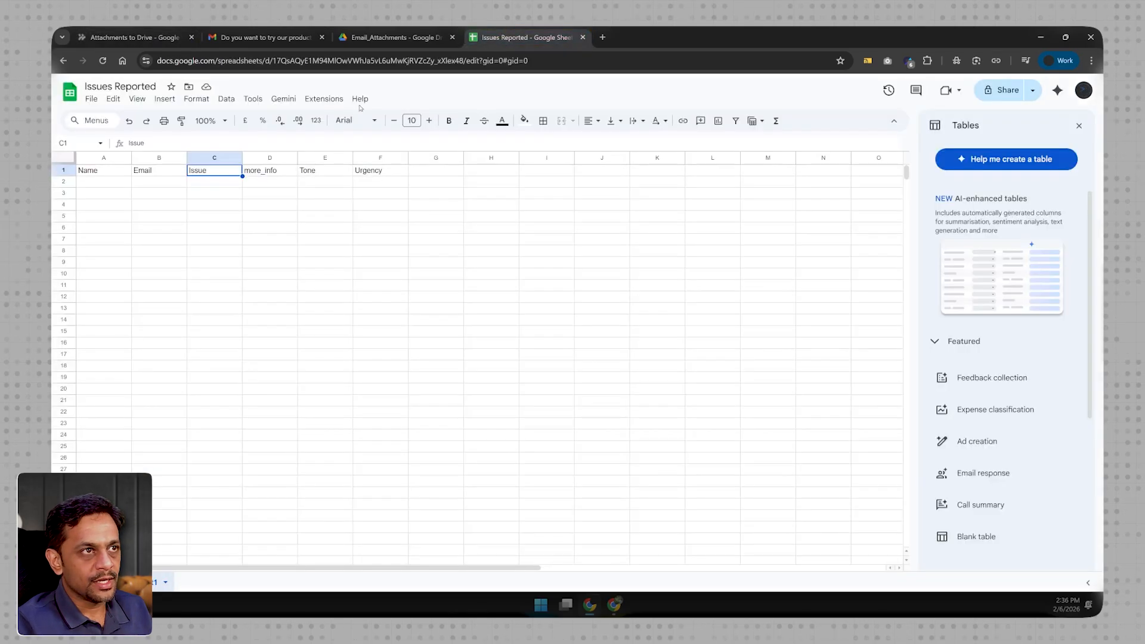
click(129, 37)
text(Reported_Issue)
click(959, 529)
text(What's the iss)
text(ue reported by the)
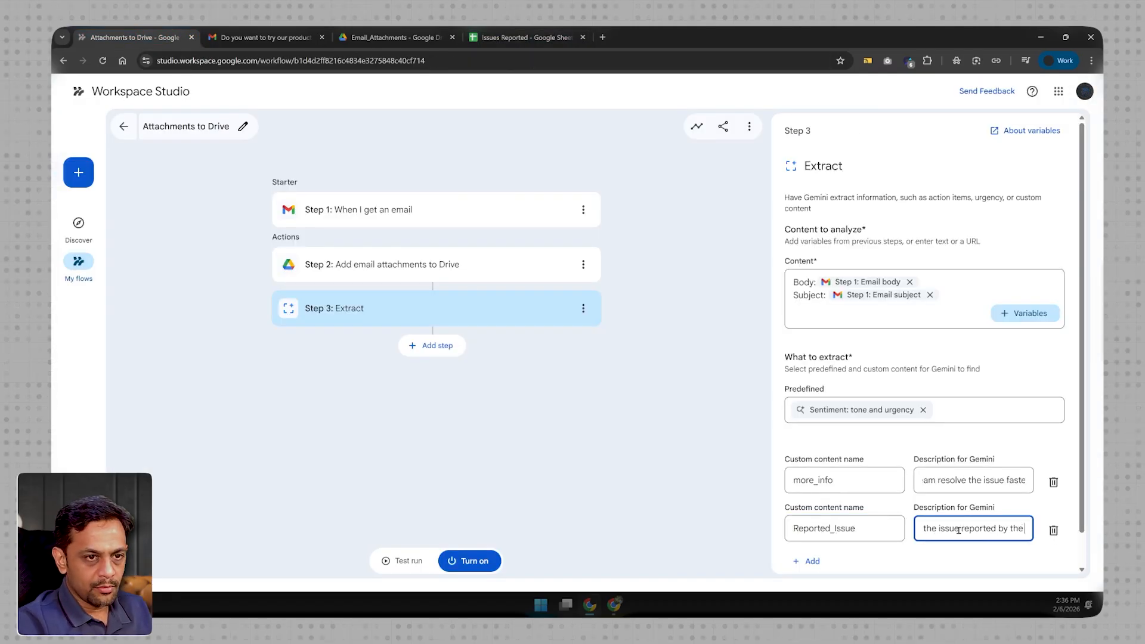
text( user)
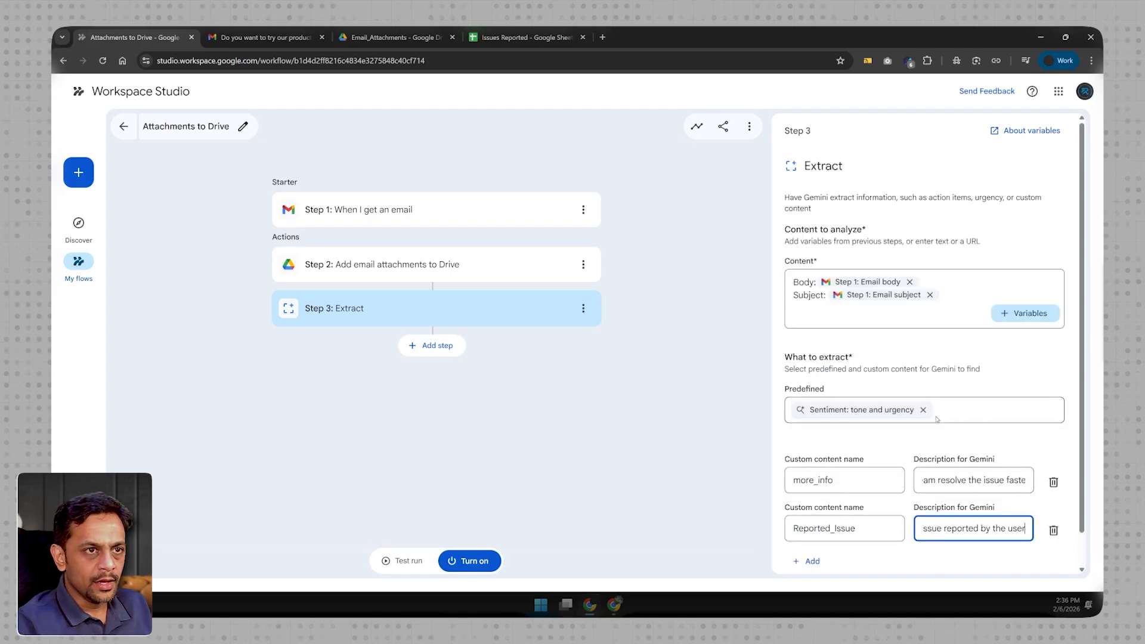
click(545, 436)
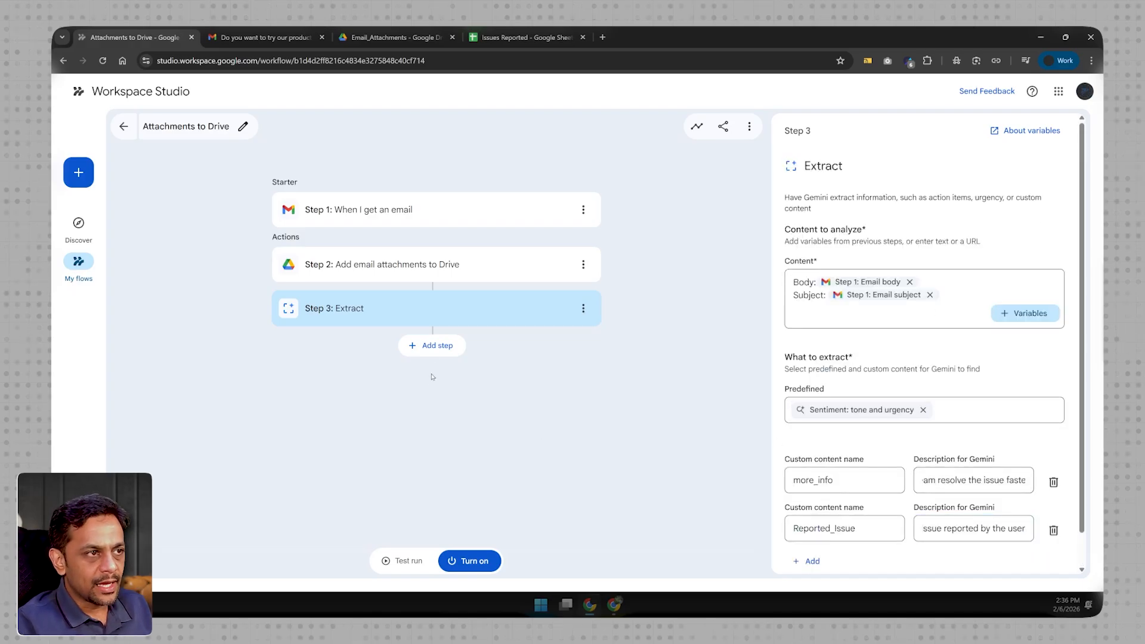
- Add the Sheets action "Add a row" as the flow's fourth step and choose the Issues Reported spreadsheet for it
click(431, 346)
scroll(931, 485, down, 8)
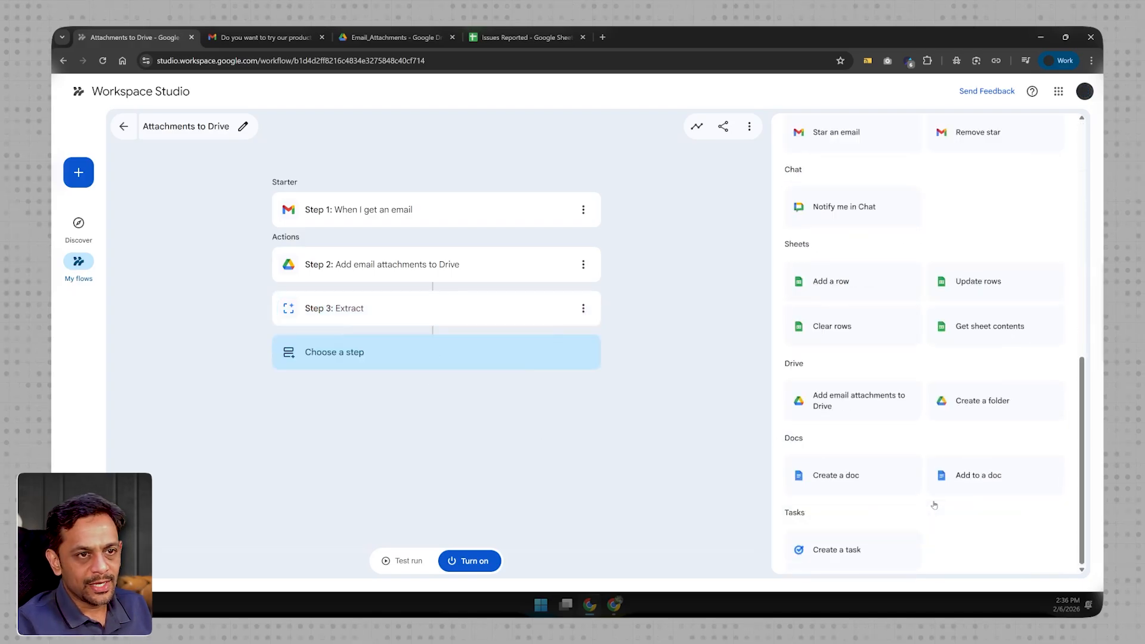
click(817, 285)
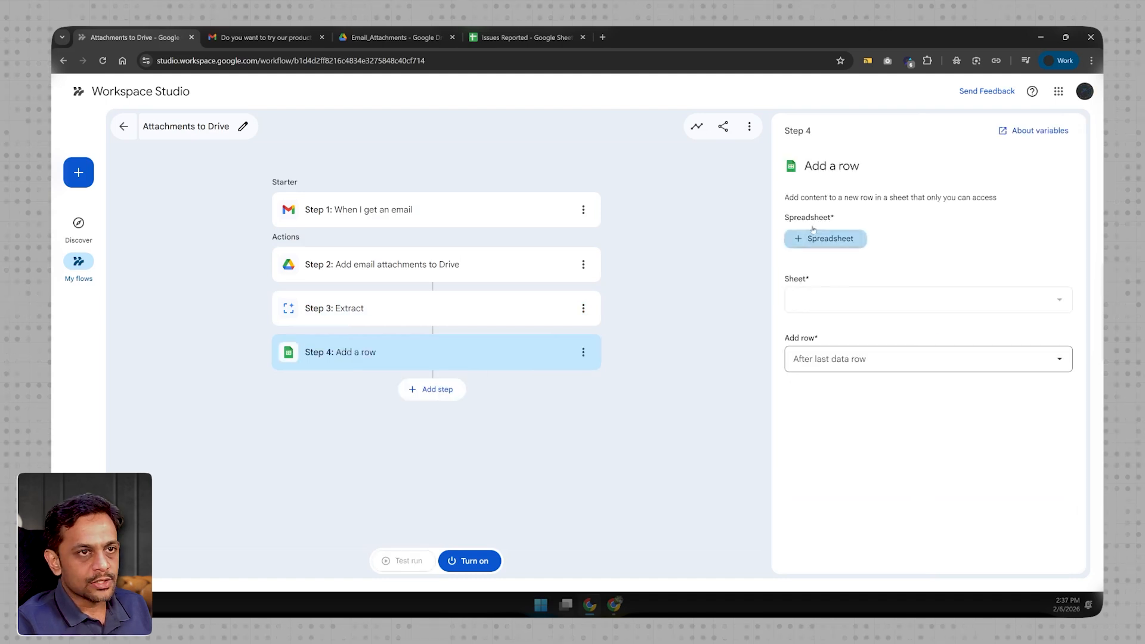
click(815, 240)
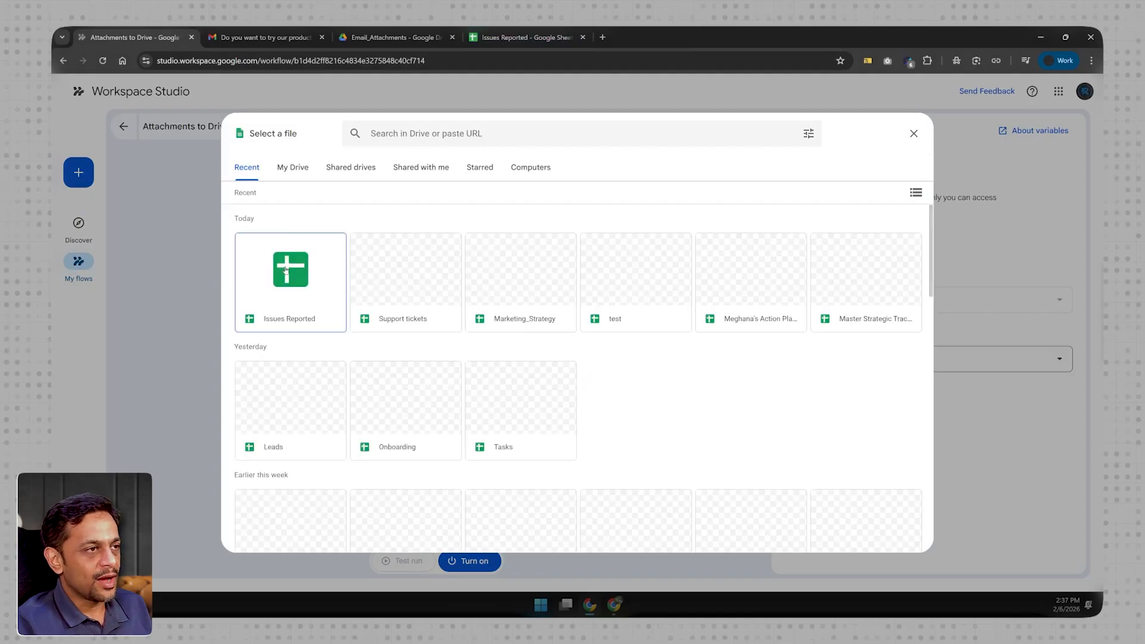
click(285, 270)
click(920, 542)
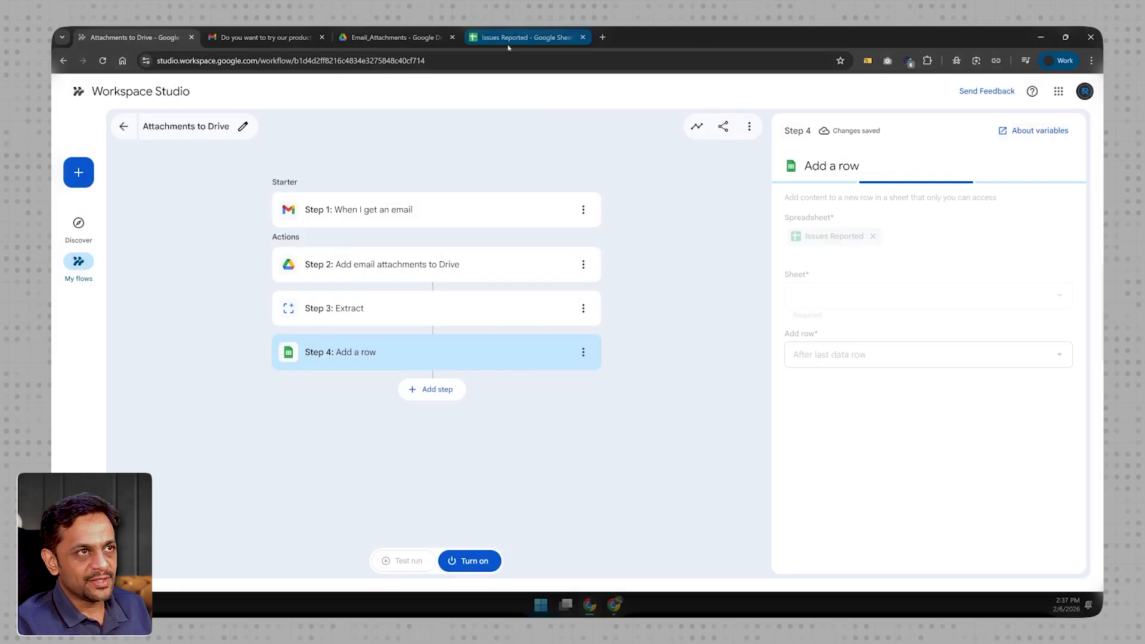
- Set the Add a row step to use Sheet1 and insert each new row after the last data row
click(508, 44)
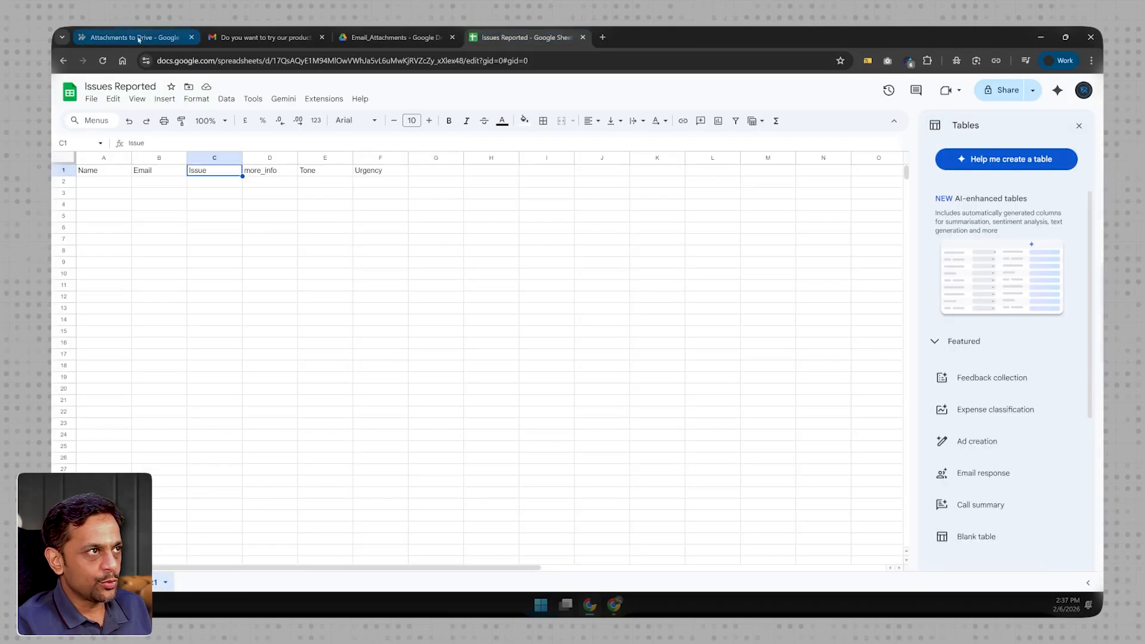
click(128, 37)
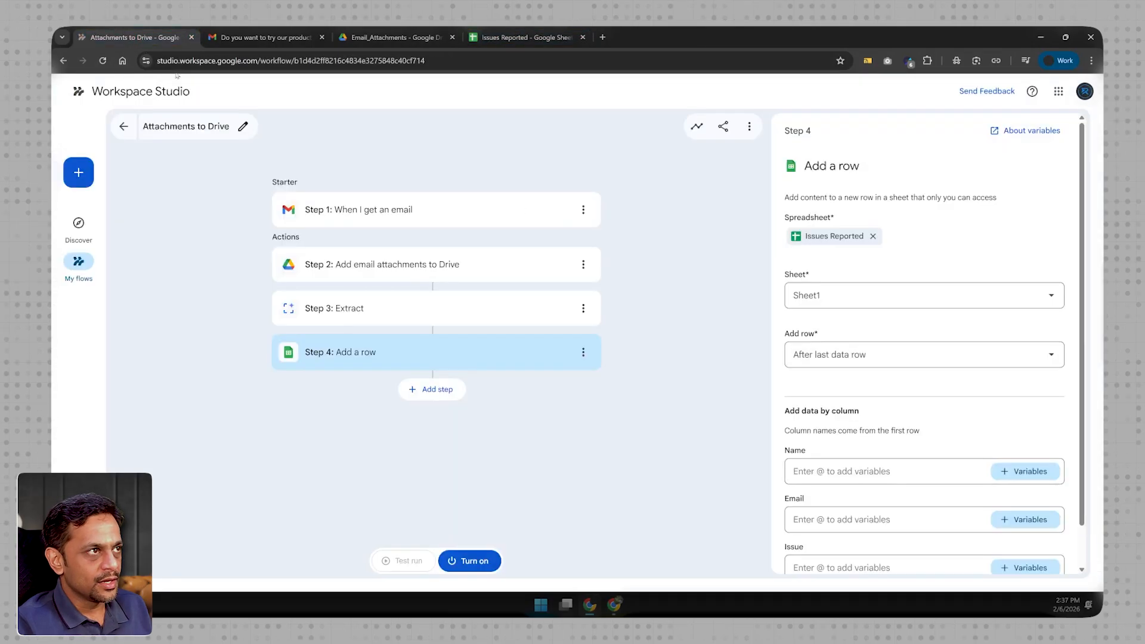
click(829, 297)
click(829, 322)
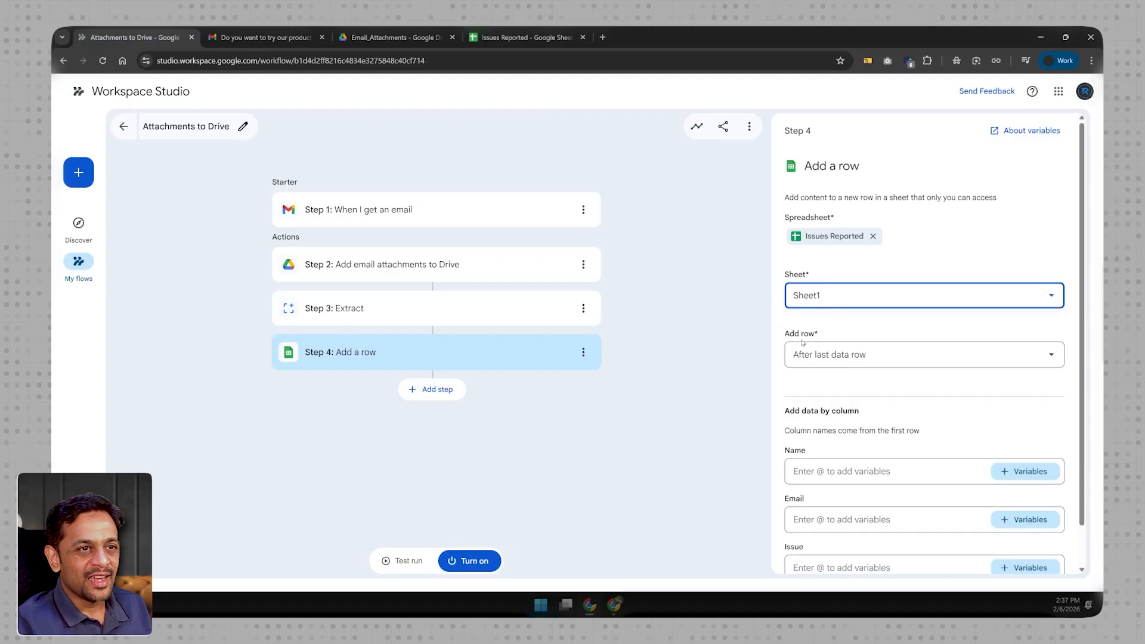
click(832, 360)
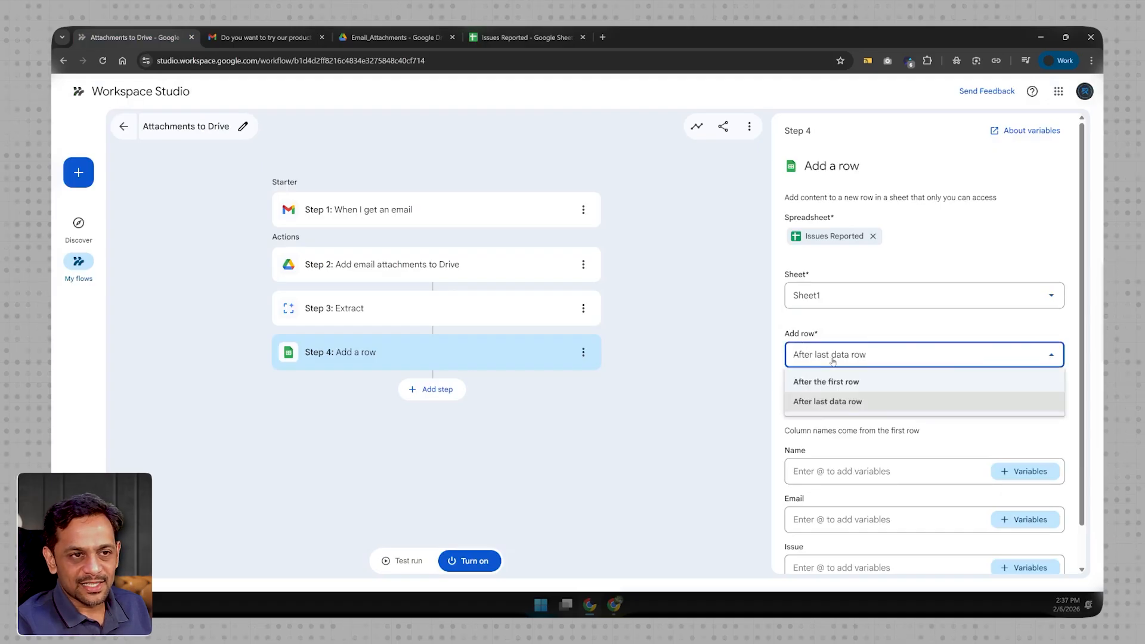
click(850, 401)
- Show all the sheet's columns and fill the Name column with Step 1's Sender display name variable
scroll(850, 398, down, 1)
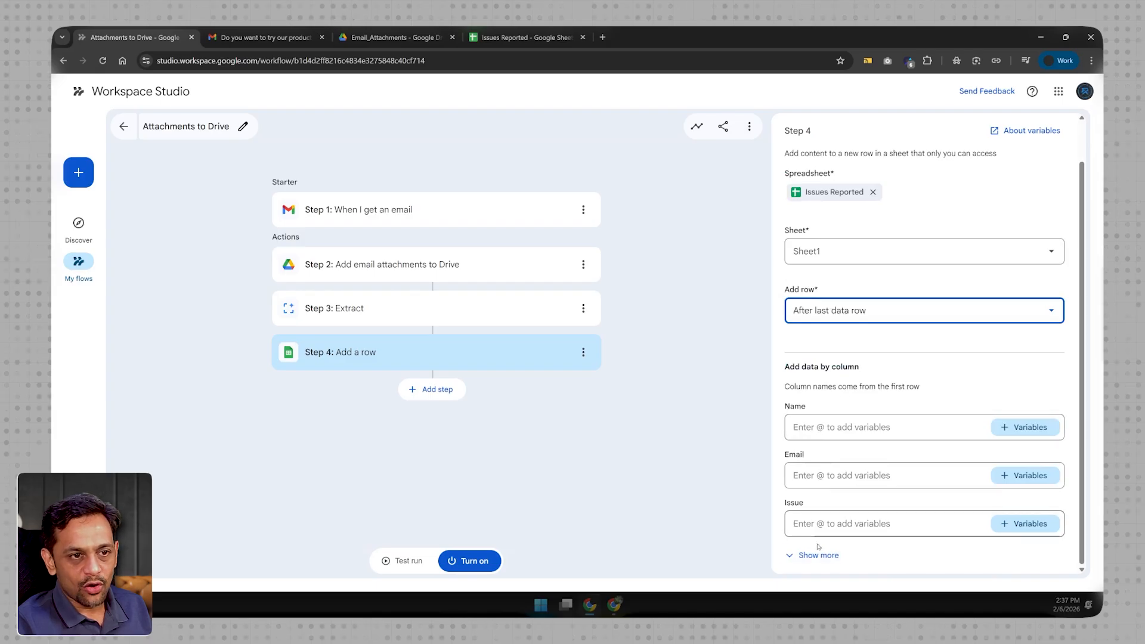
click(814, 555)
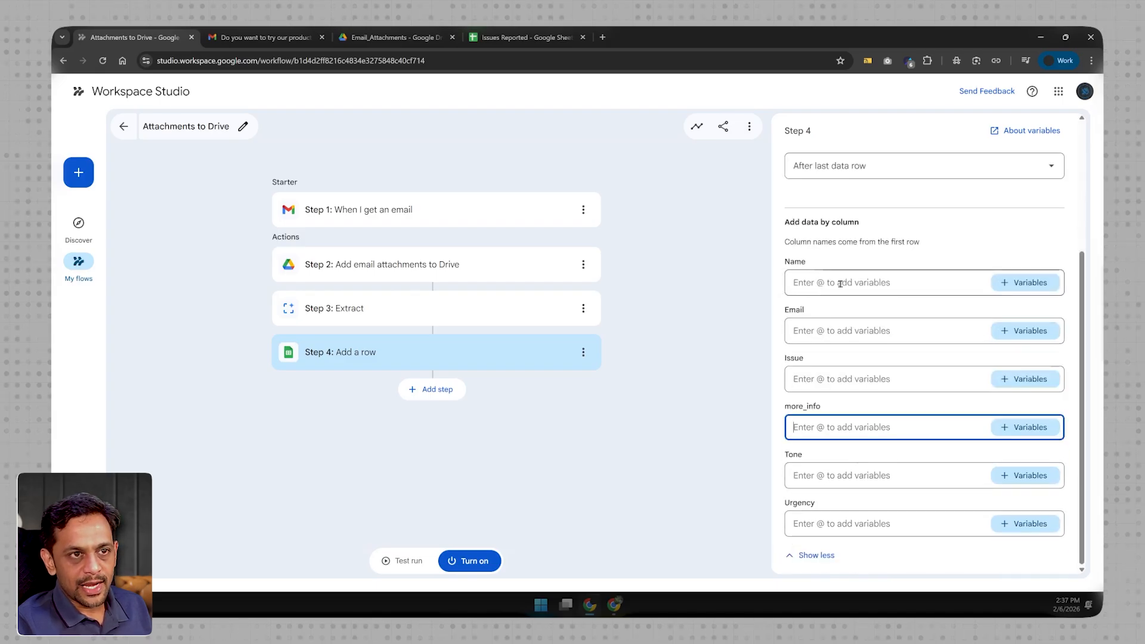
click(1008, 281)
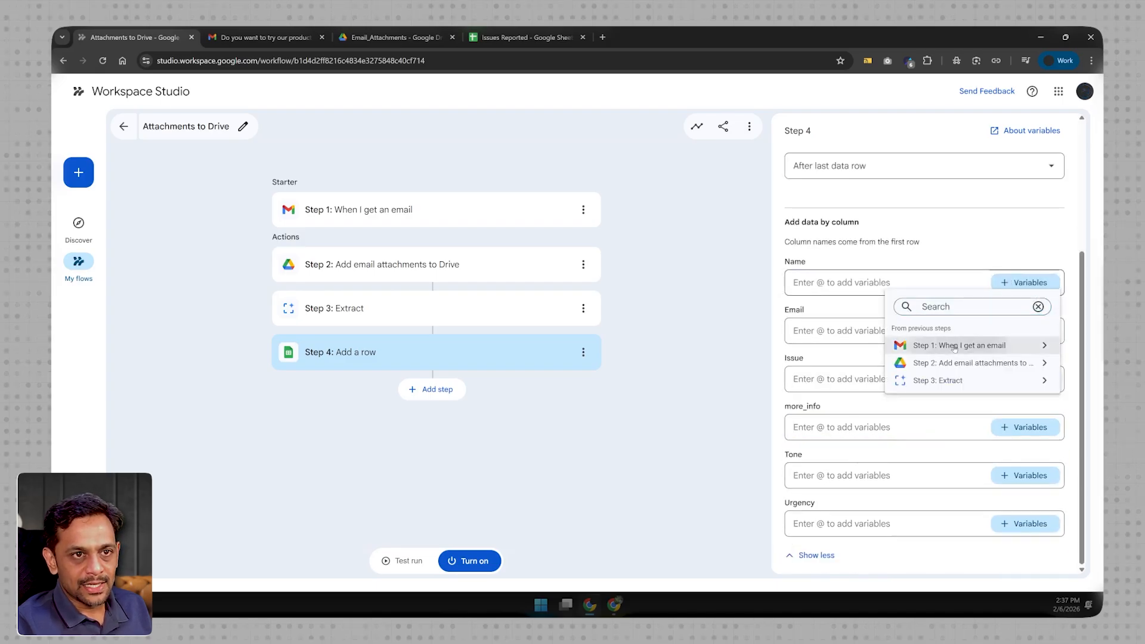
click(949, 345)
scroll(937, 459, down, 2)
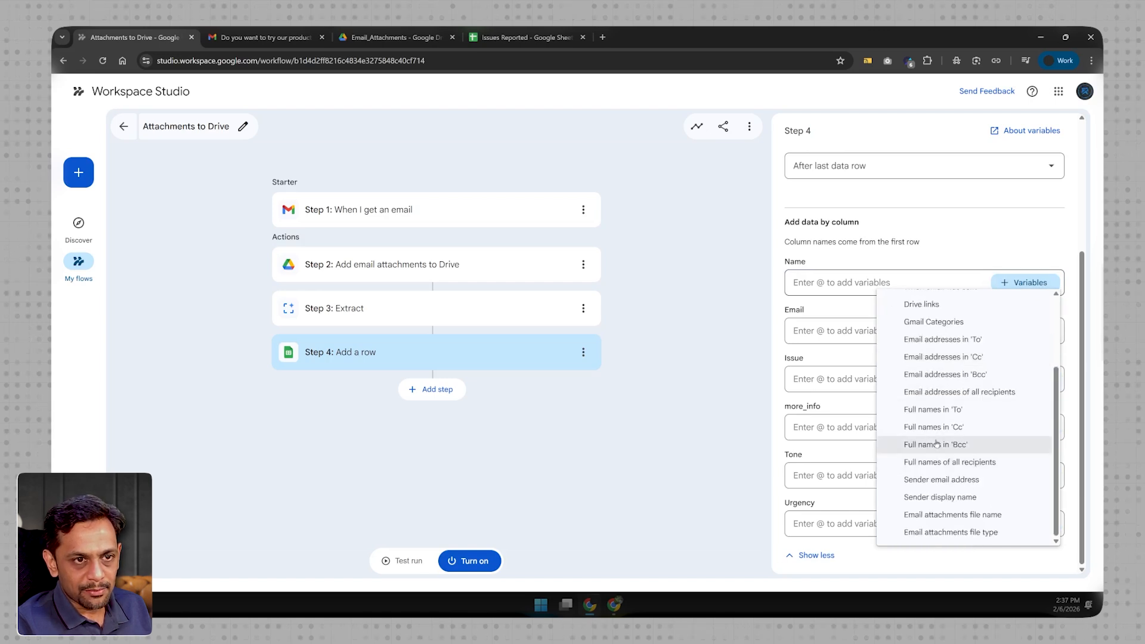
click(938, 498)
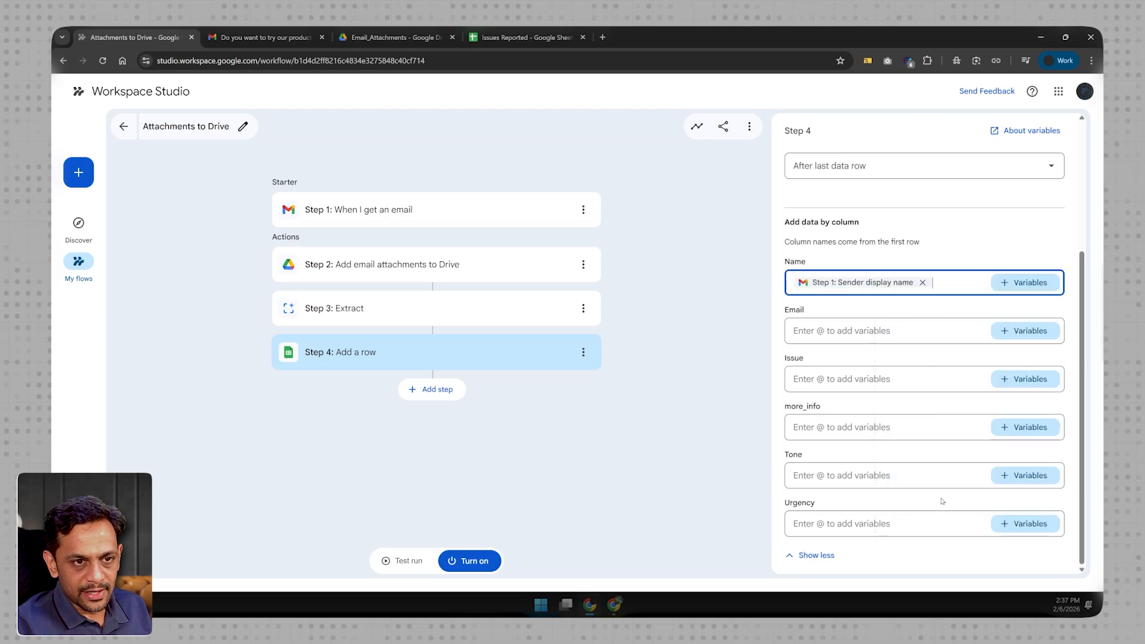
- Fill the Email column of the new row with Step 1's Sender email address variable
click(869, 331)
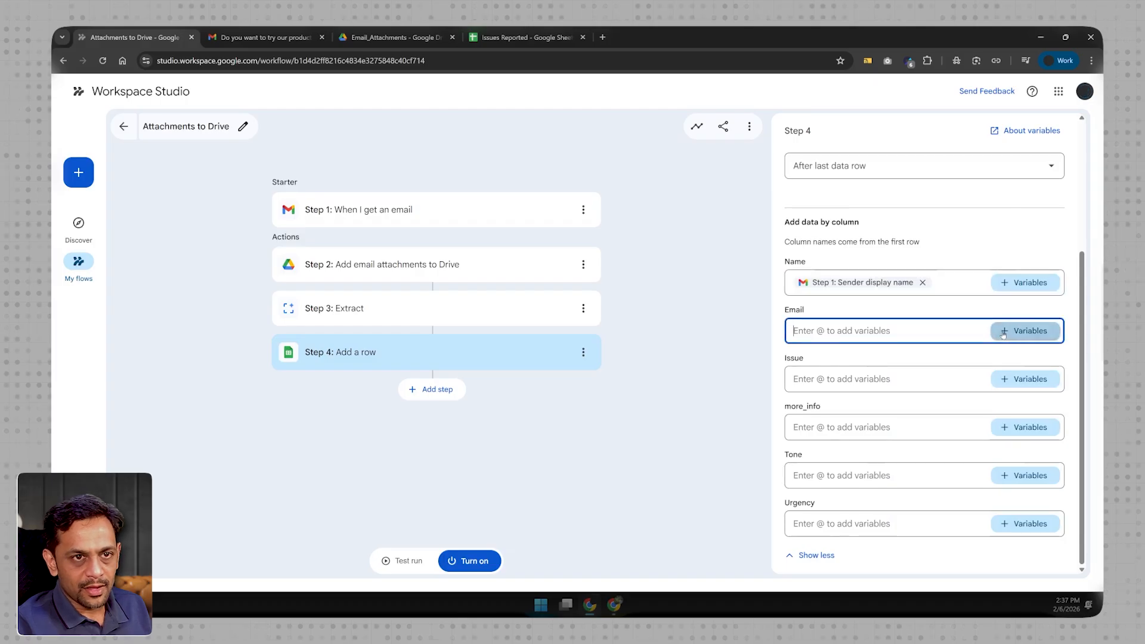
click(1025, 331)
click(943, 395)
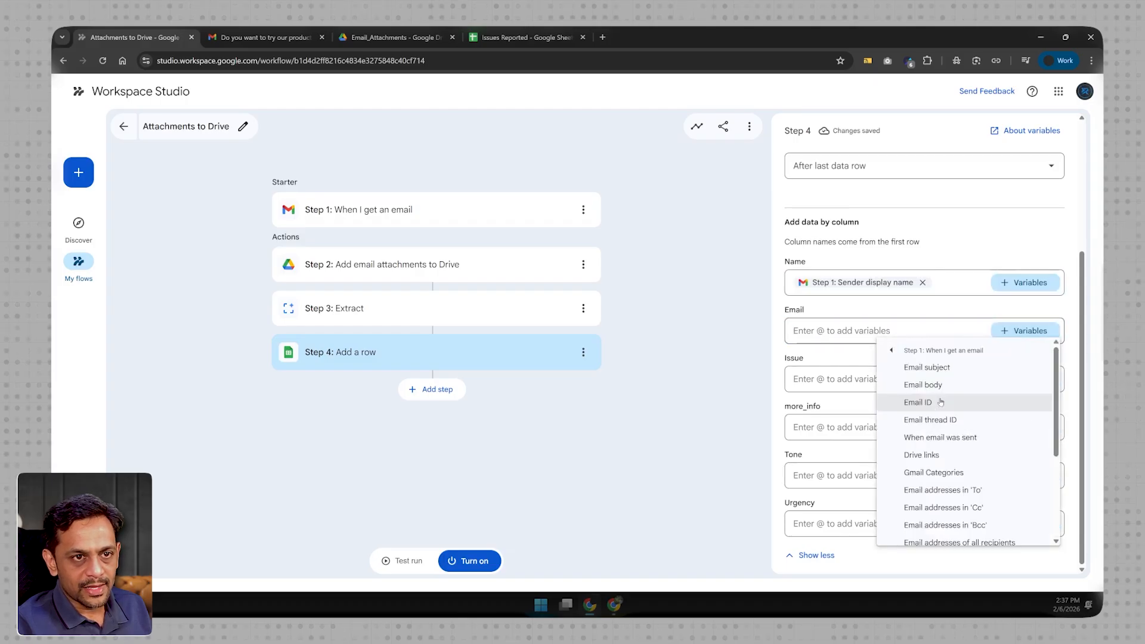
scroll(941, 418, down, 3)
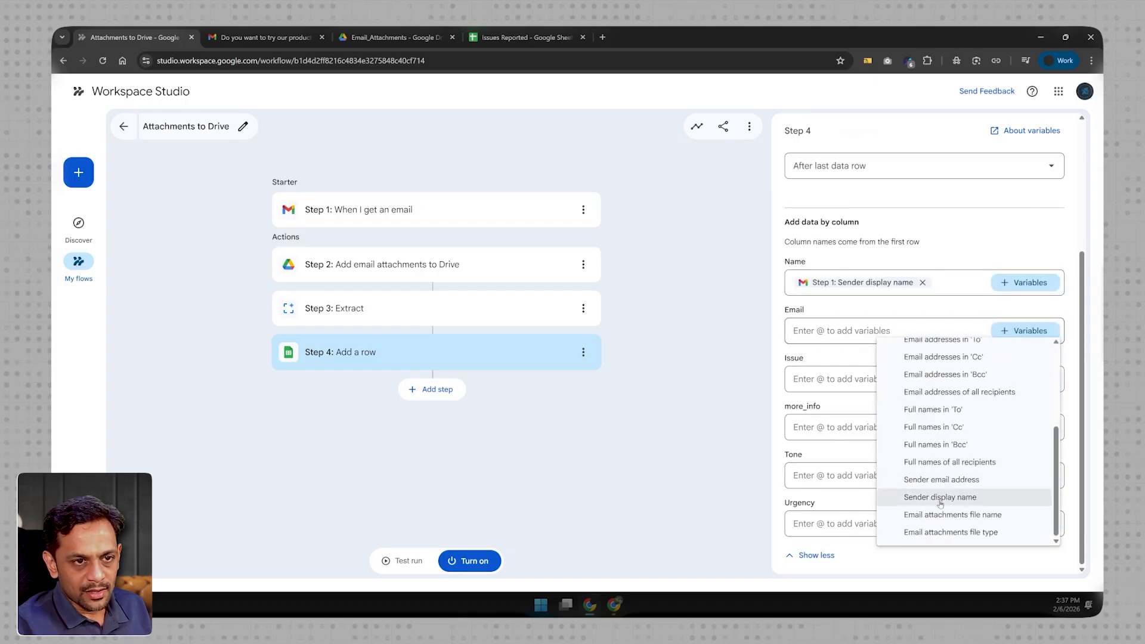
click(948, 480)
- Fill the Issue column of the new row with the Reported_Issue variable from the Extract step
click(1007, 381)
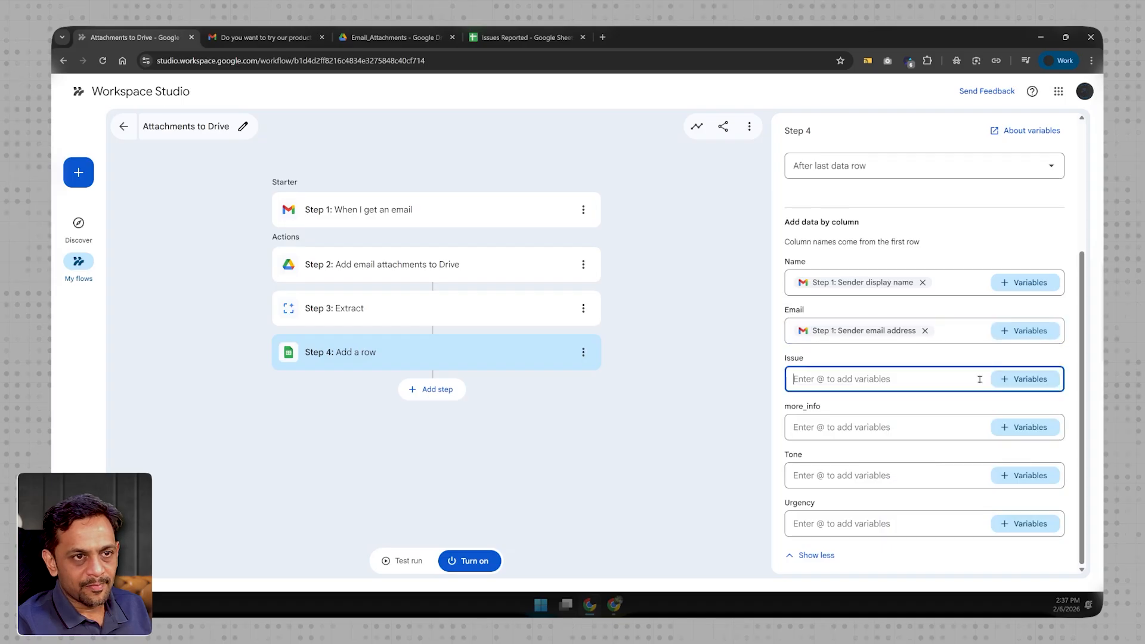
click(1007, 381)
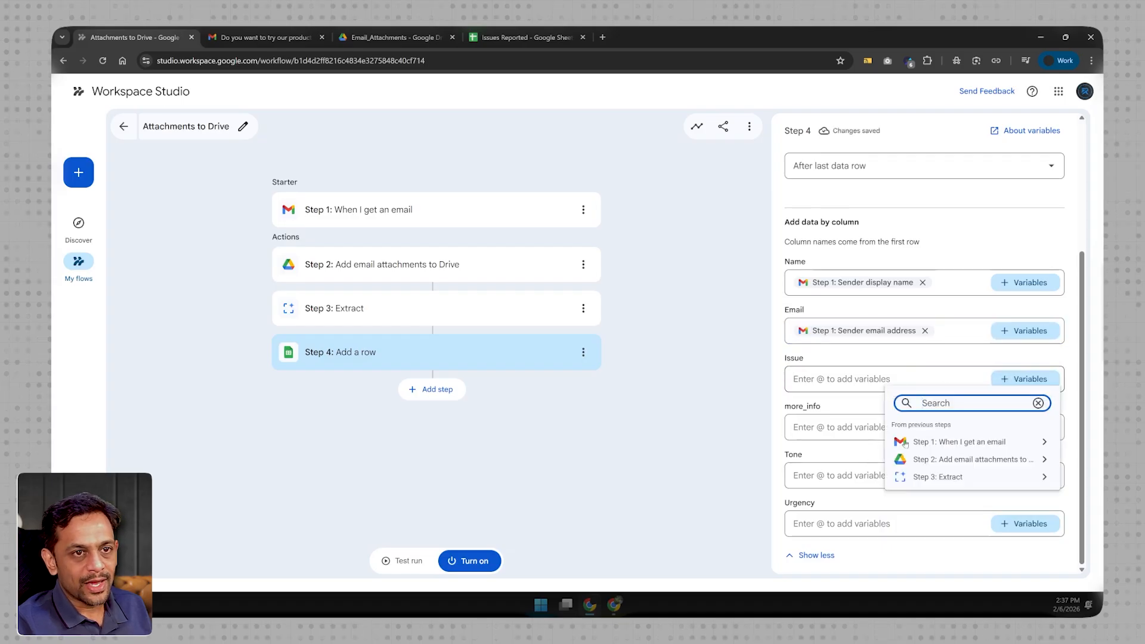
click(950, 478)
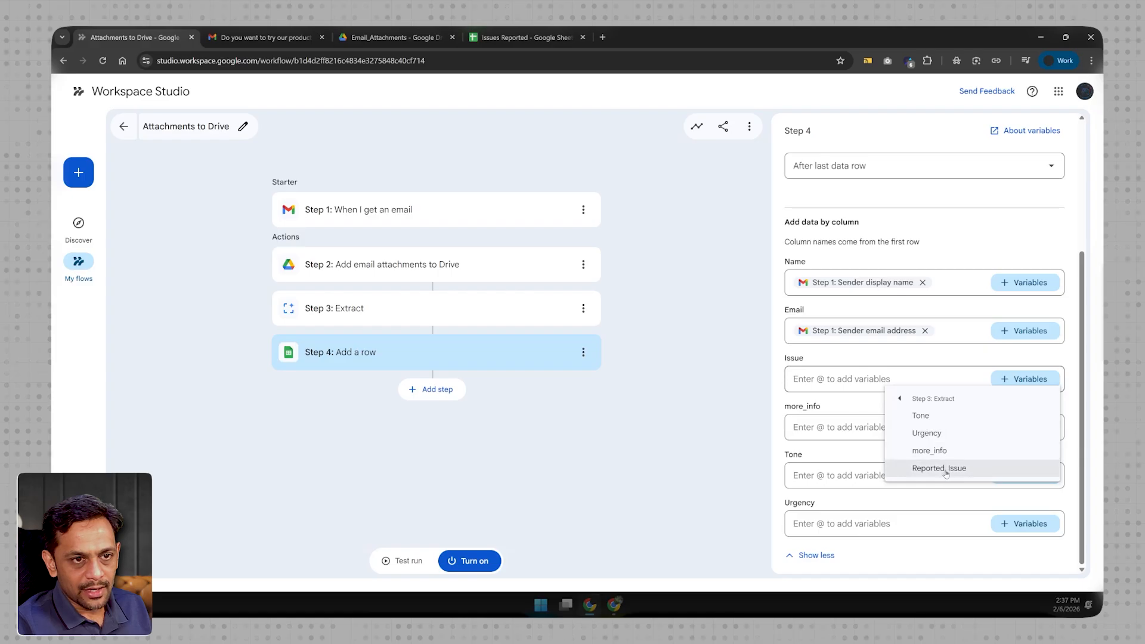
click(943, 468)
- Fill the more_info column of the new row with the Extract step's more_info variable
click(881, 428)
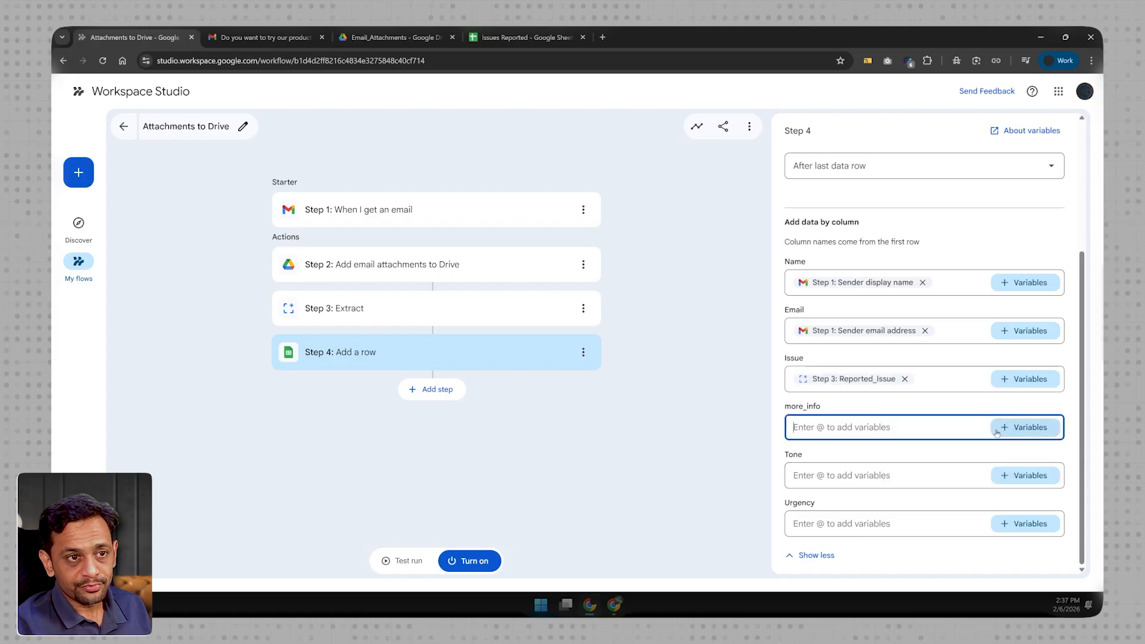
click(1023, 428)
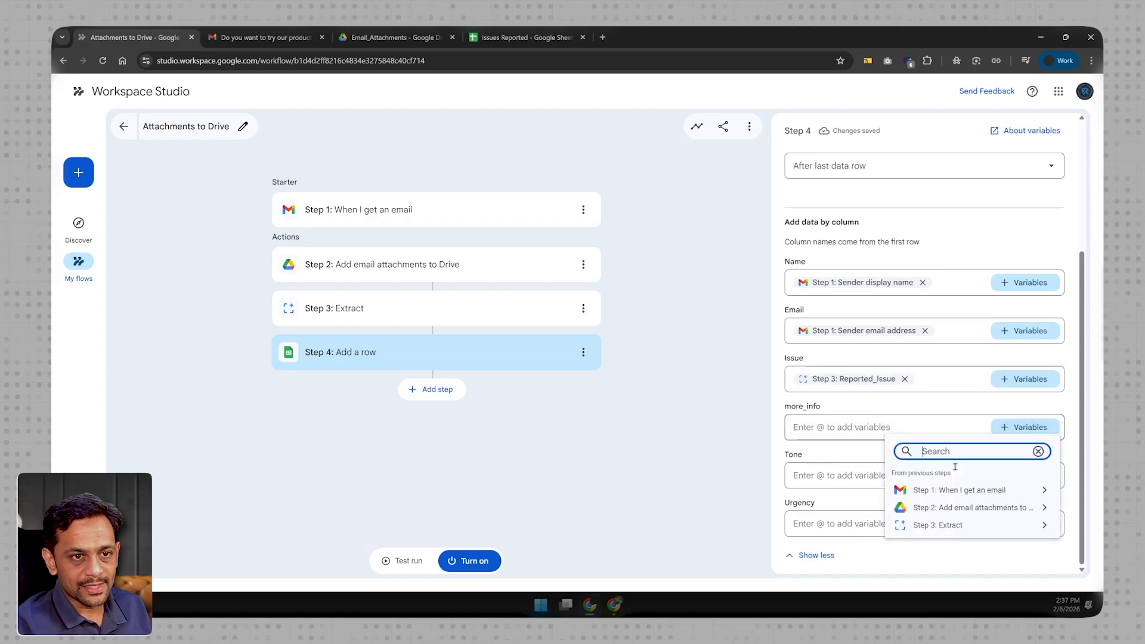
click(943, 525)
click(939, 501)
- Fill the Tone column of the new row with the Extract step's Tone variable
click(859, 475)
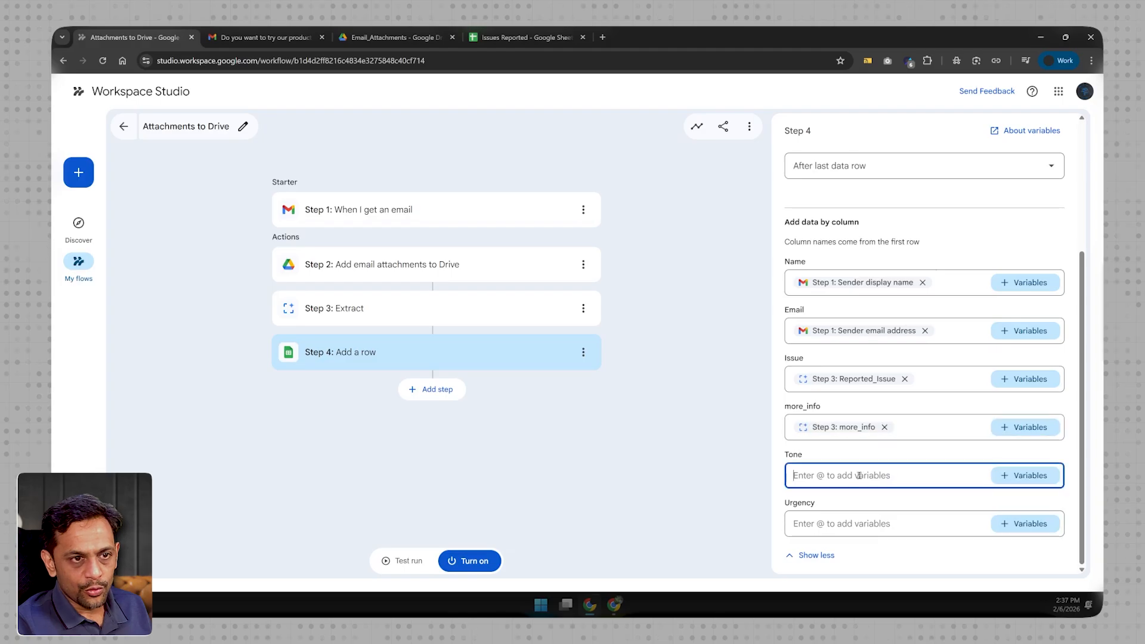
click(1009, 476)
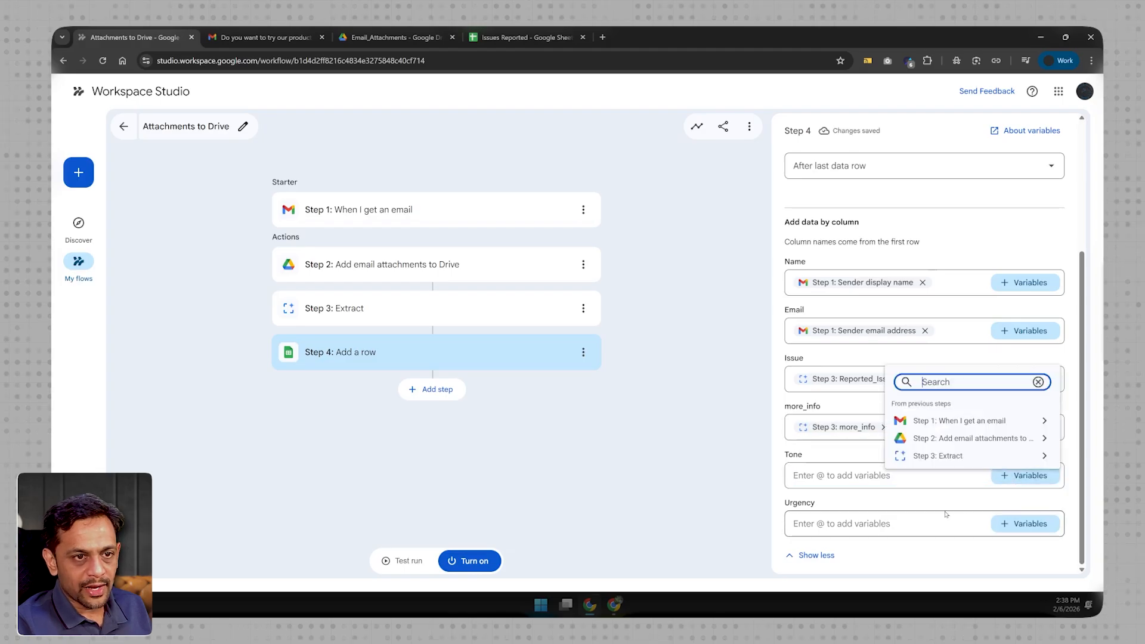
click(931, 456)
click(923, 403)
- Fill the Urgency column of the new row with the Extract step's Urgency variable
click(877, 522)
click(1025, 529)
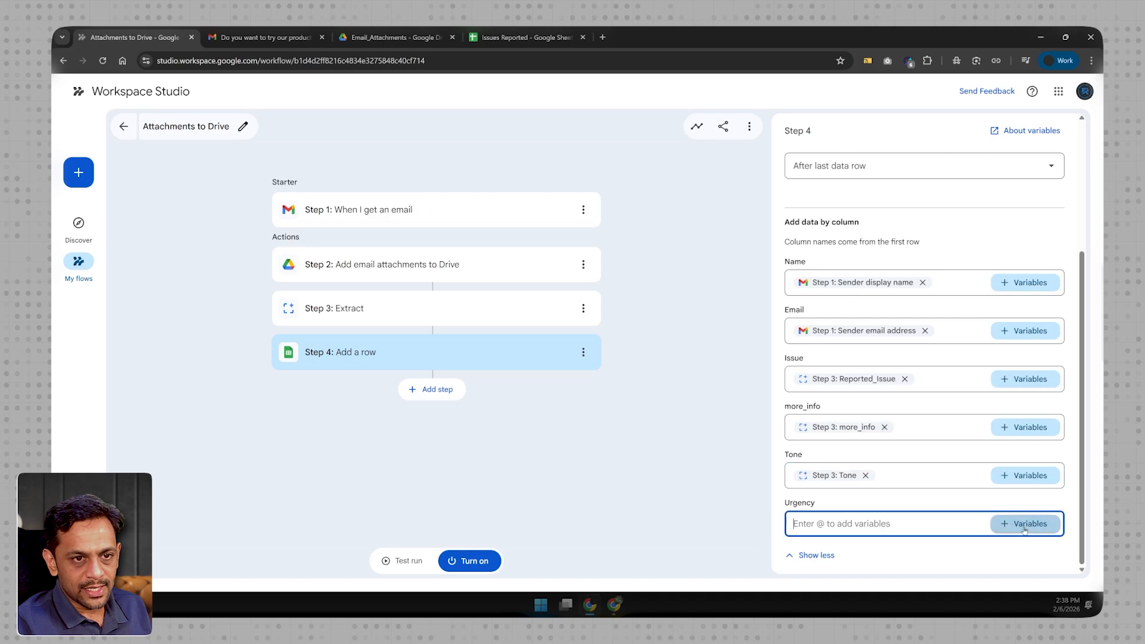
click(935, 501)
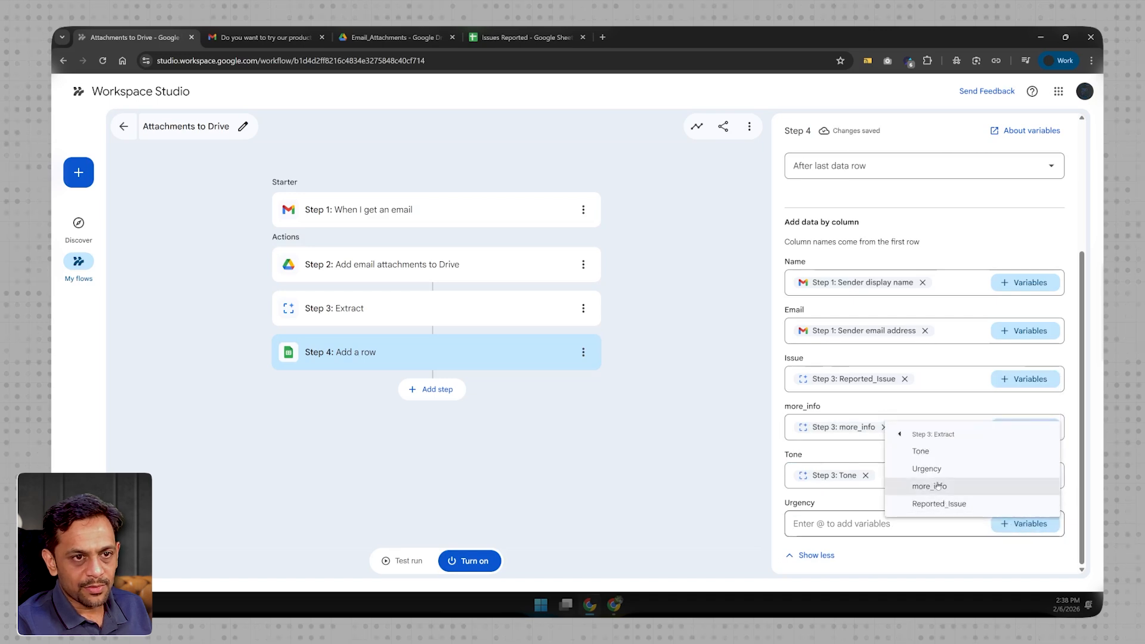
click(926, 468)
click(583, 470)
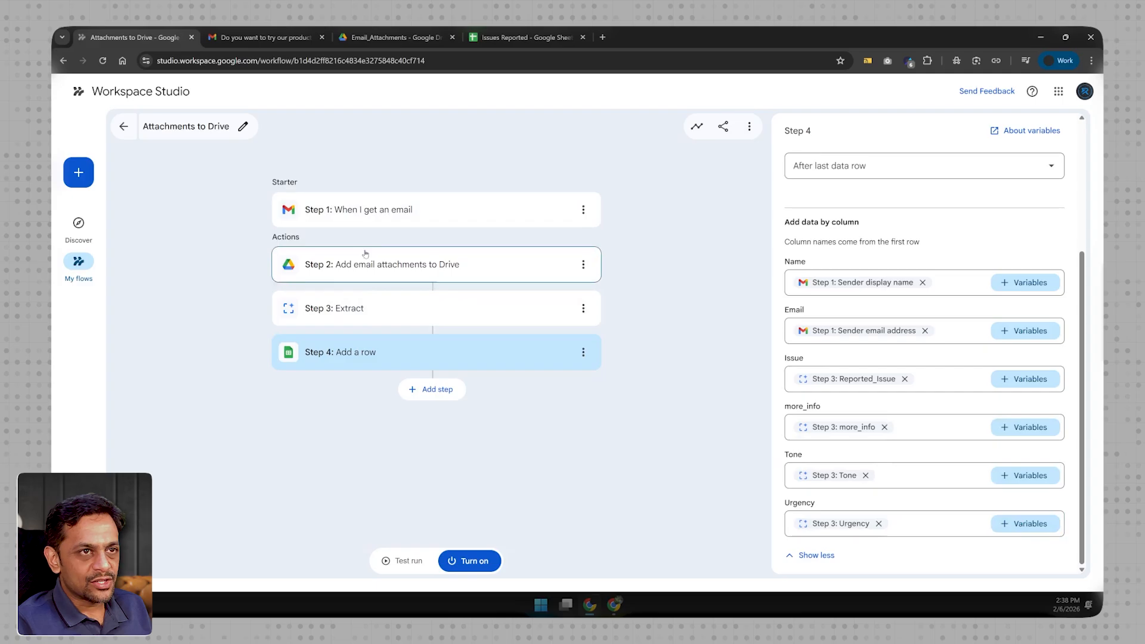
- Turn on the Attachments to Drive flow and send the prepared "Password reset not working" test email from the other Gmail account
click(470, 558)
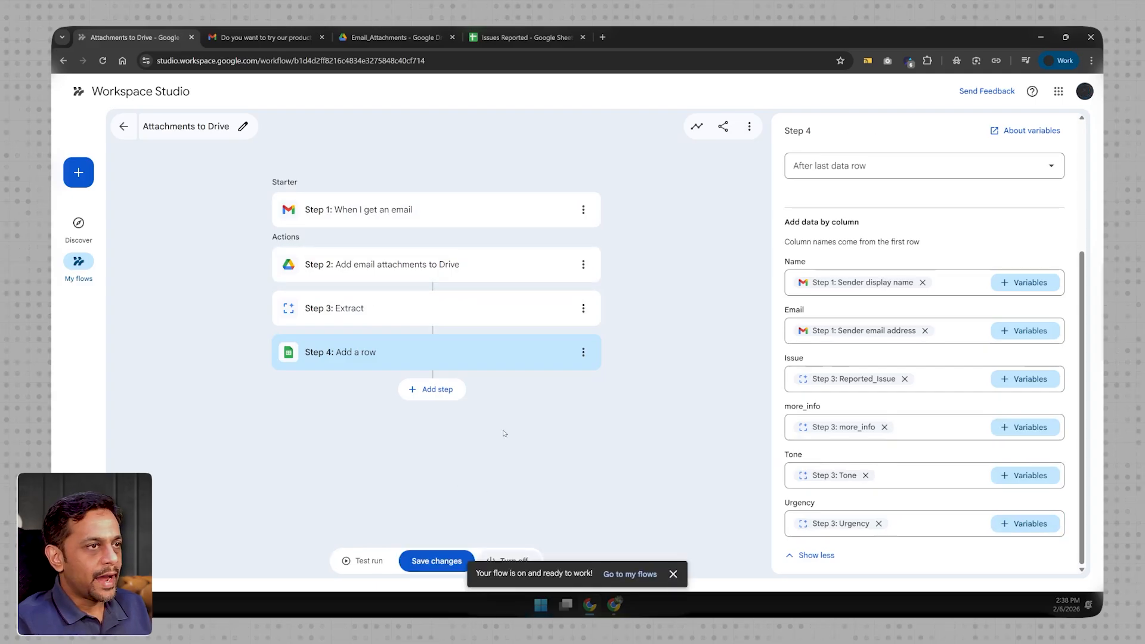
key(alt+Tab)
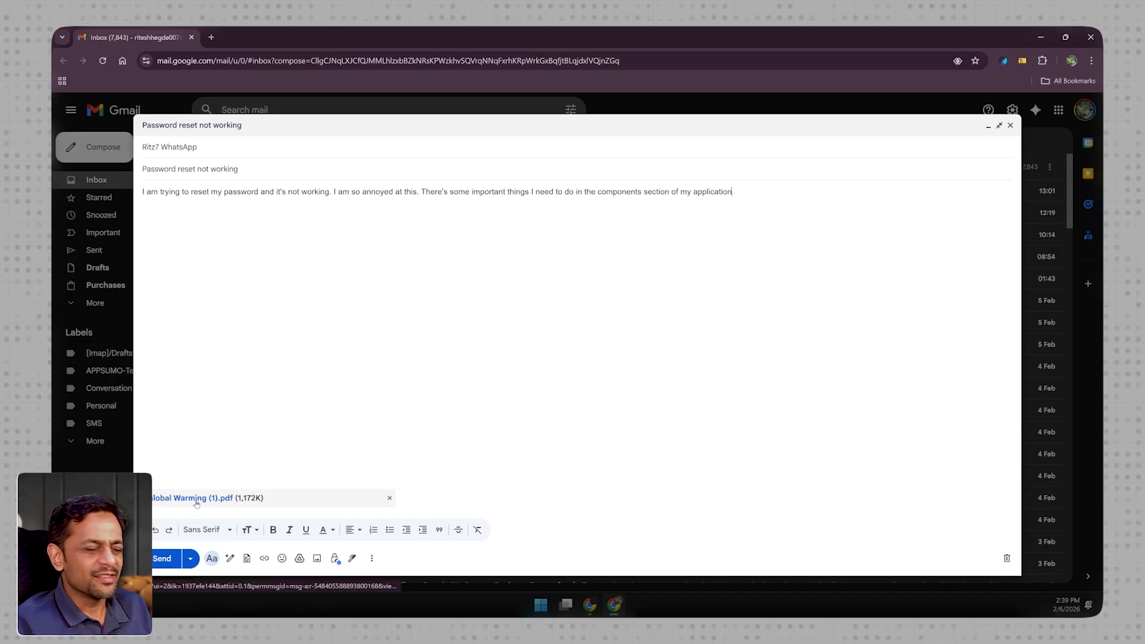
click(161, 559)
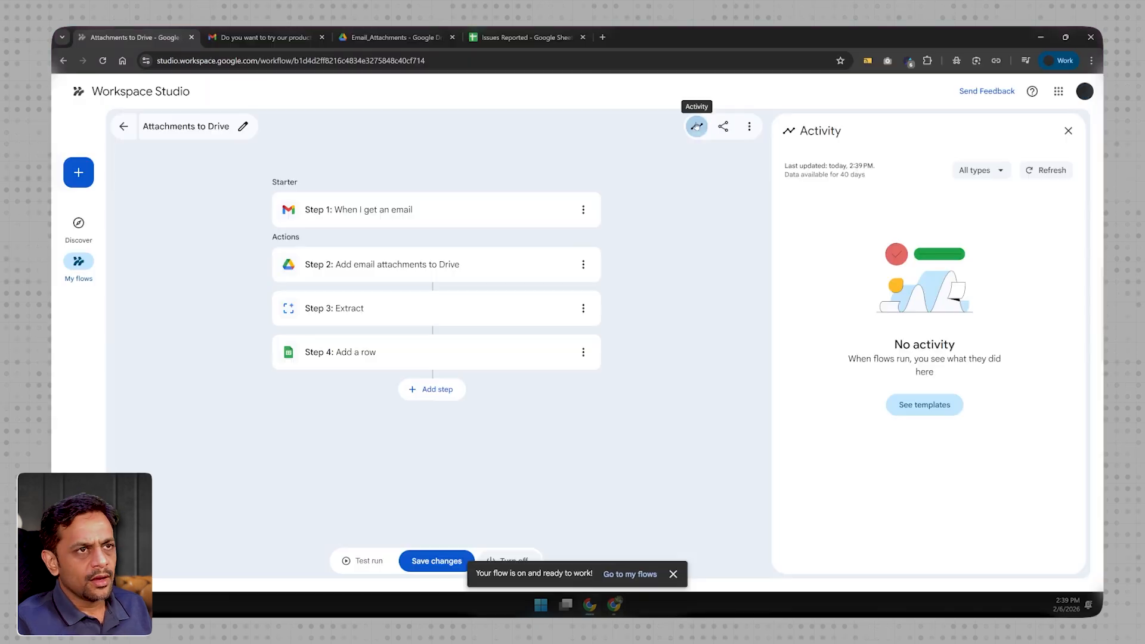
- Refresh the flow's activity and expand the latest run, checking the Email_Attachments folder in Drive for the saved PDF
click(696, 126)
click(700, 128)
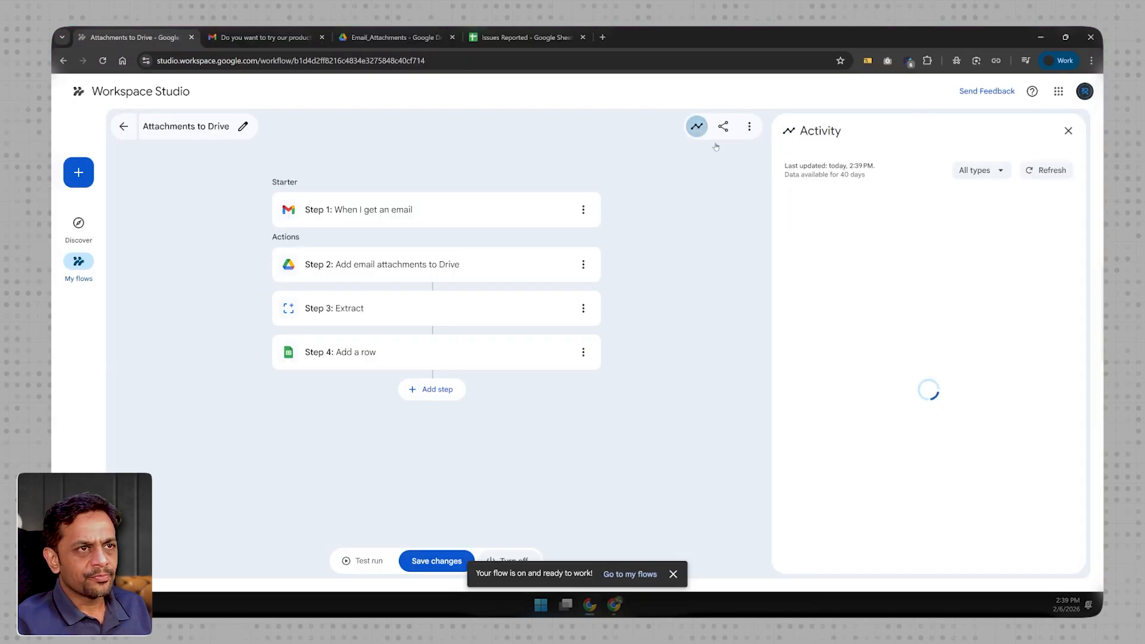
click(1037, 172)
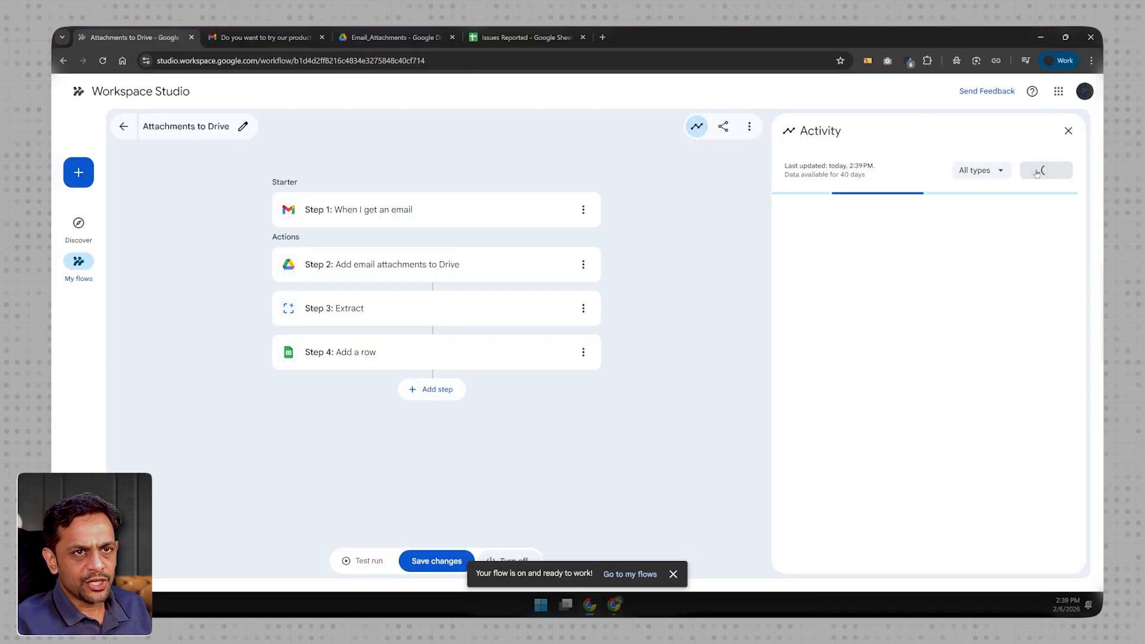
click(798, 224)
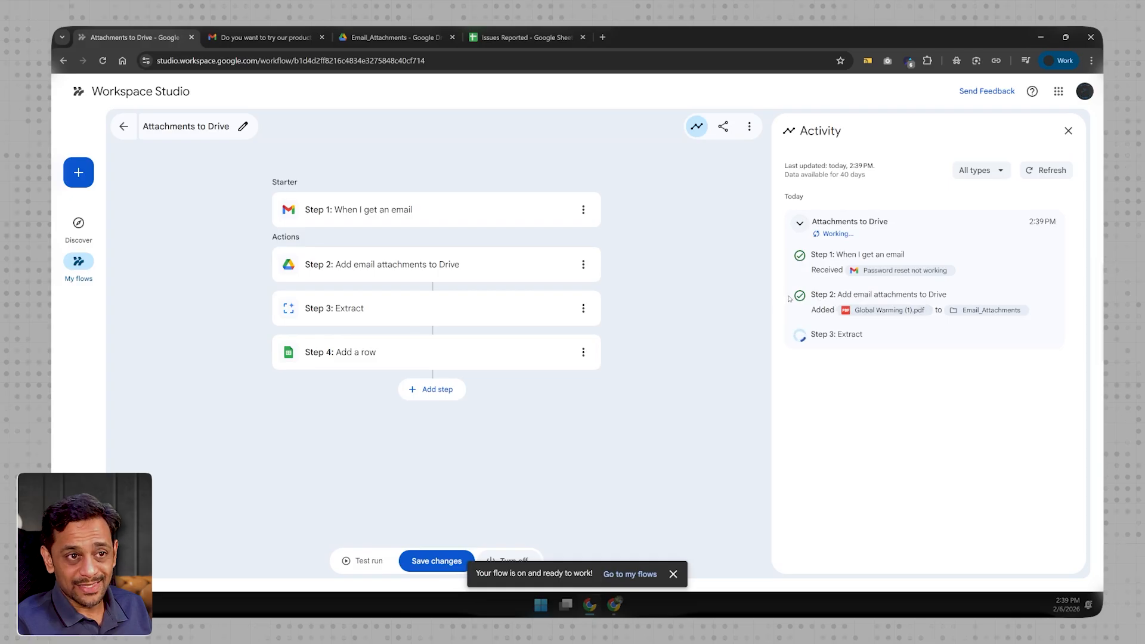
click(381, 38)
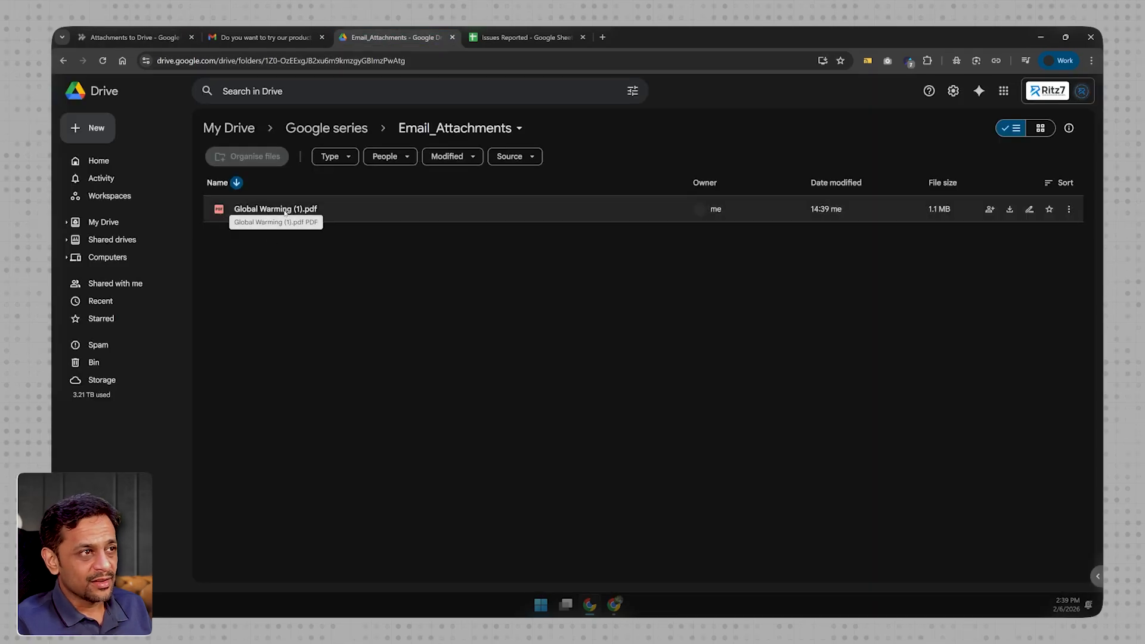
click(129, 37)
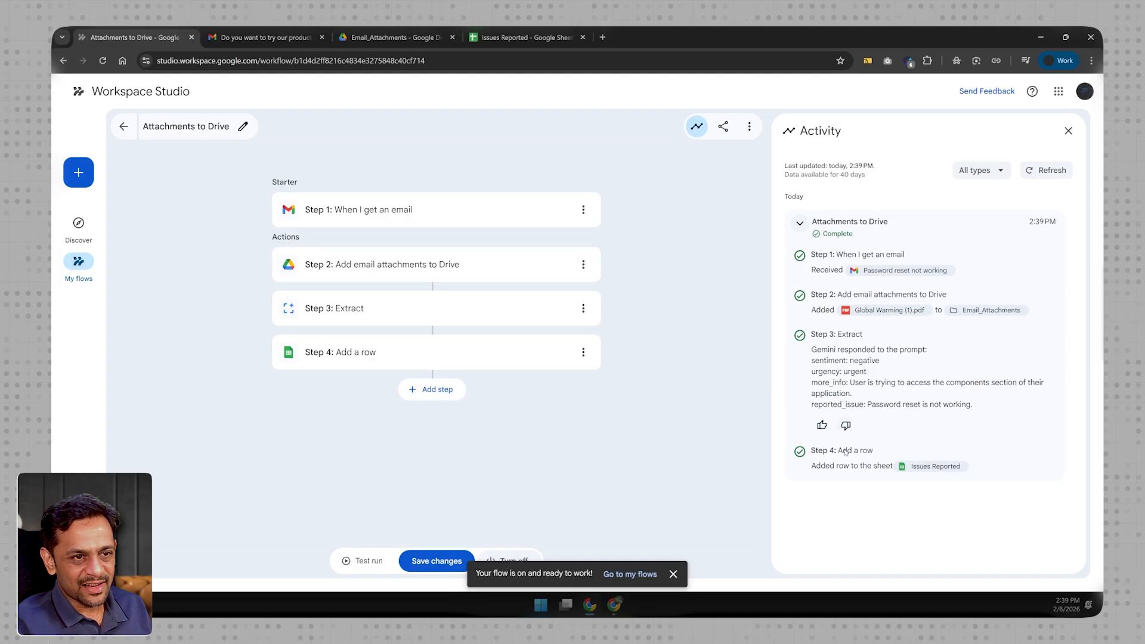
- Switch to the Issues Reported sheet and fit the Issue column's width to its contents
click(518, 39)
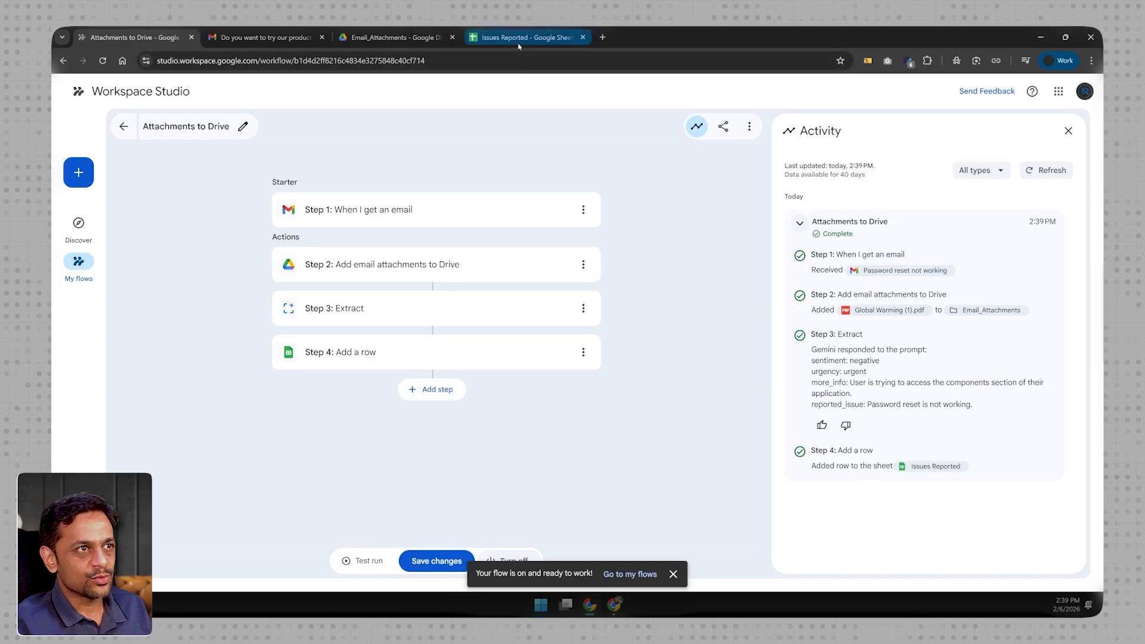
click(216, 182)
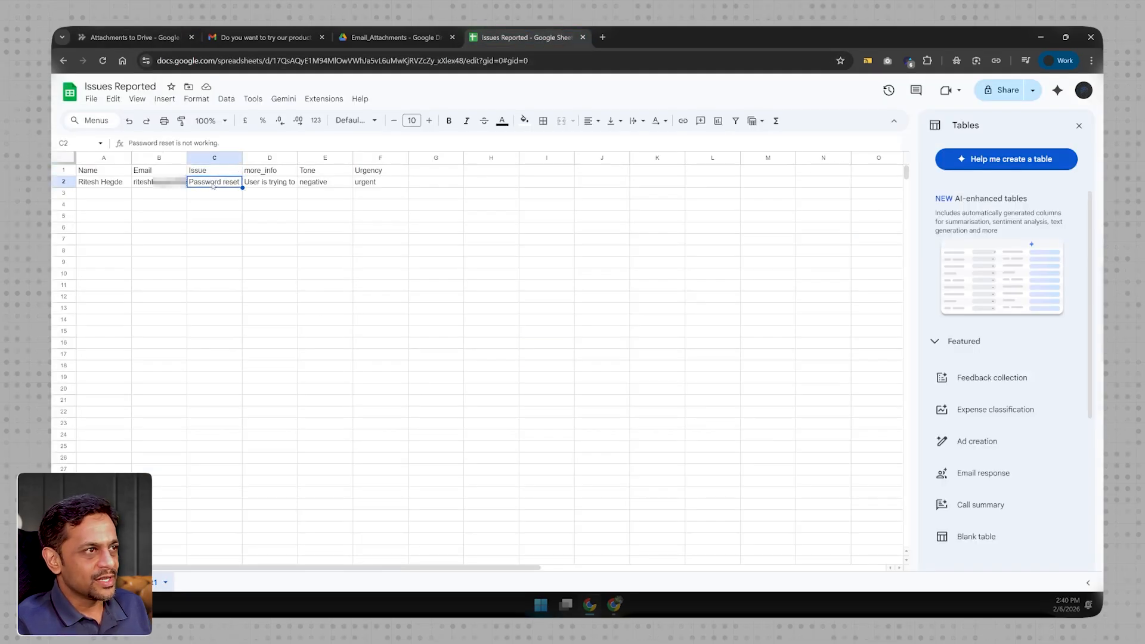
double_click(242, 158)
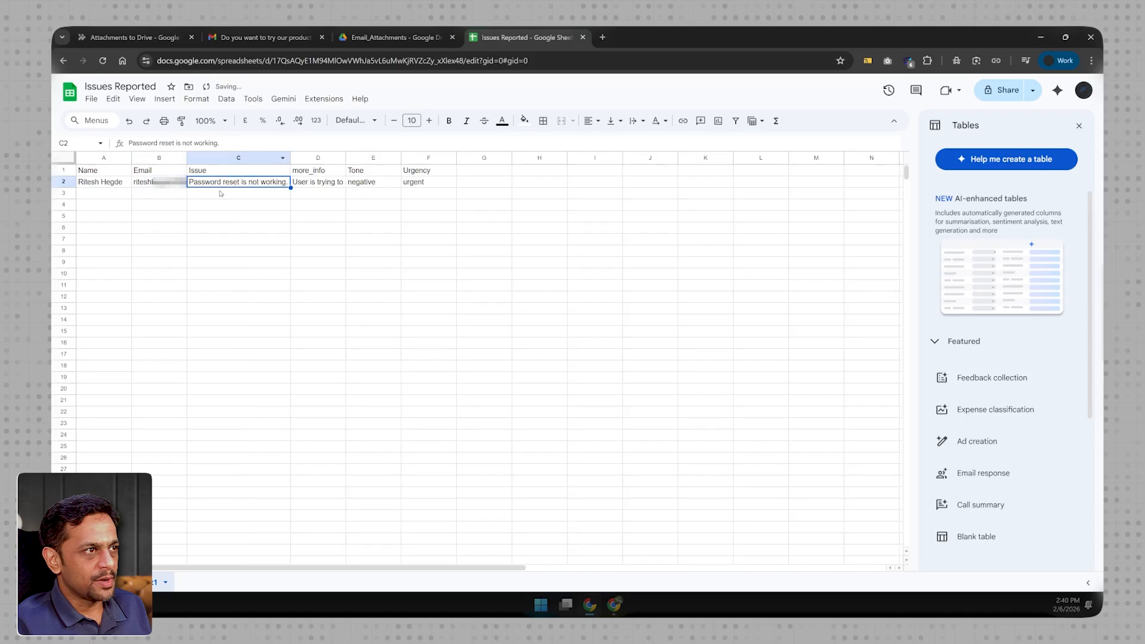
- Examine the more_info, Tone and Urgency values in row 2 of the Issues Reported sheet
click(307, 184)
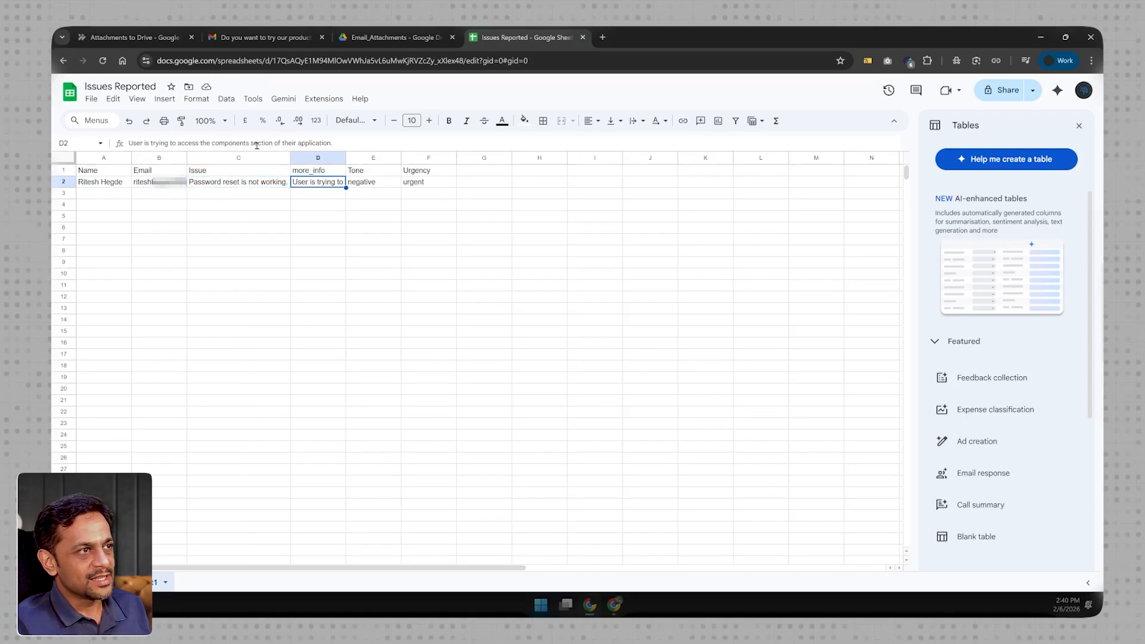
click(364, 186)
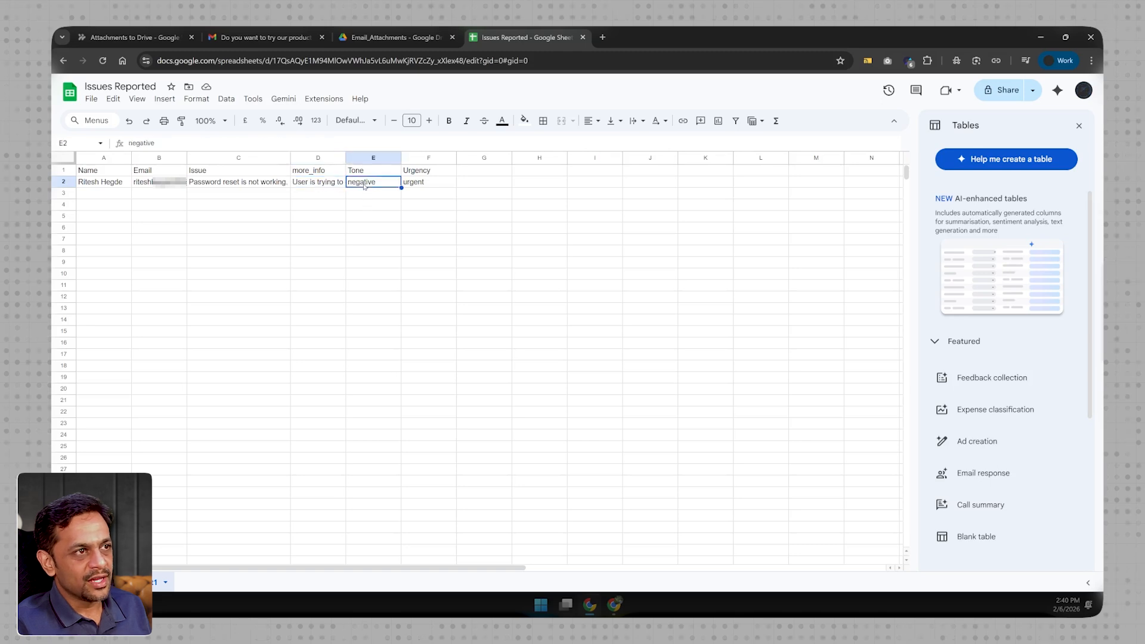
click(427, 186)
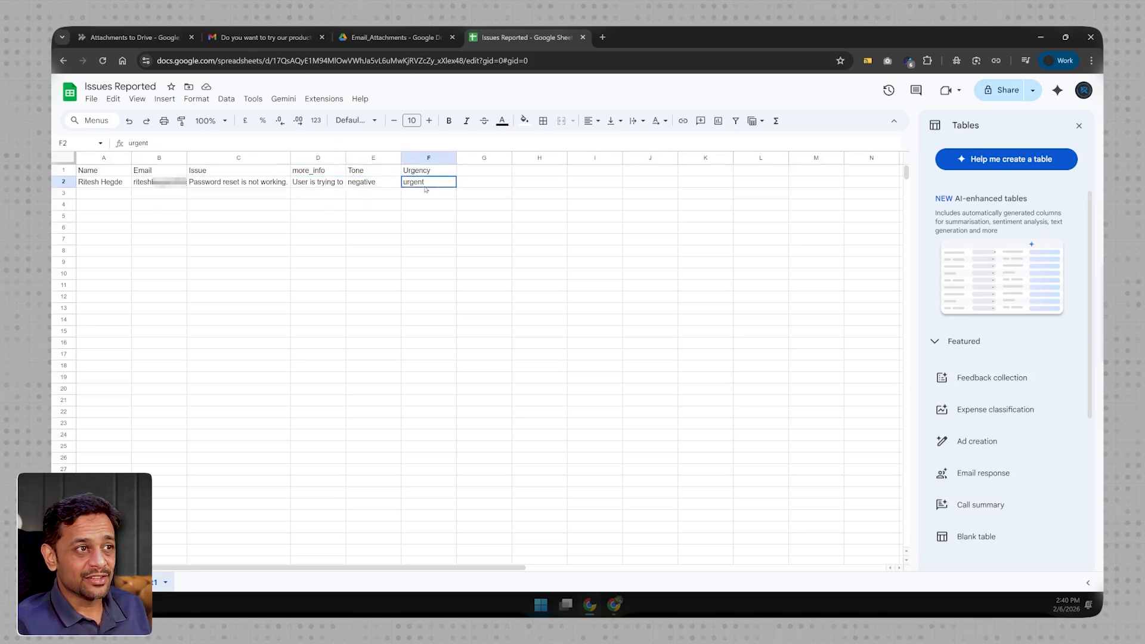